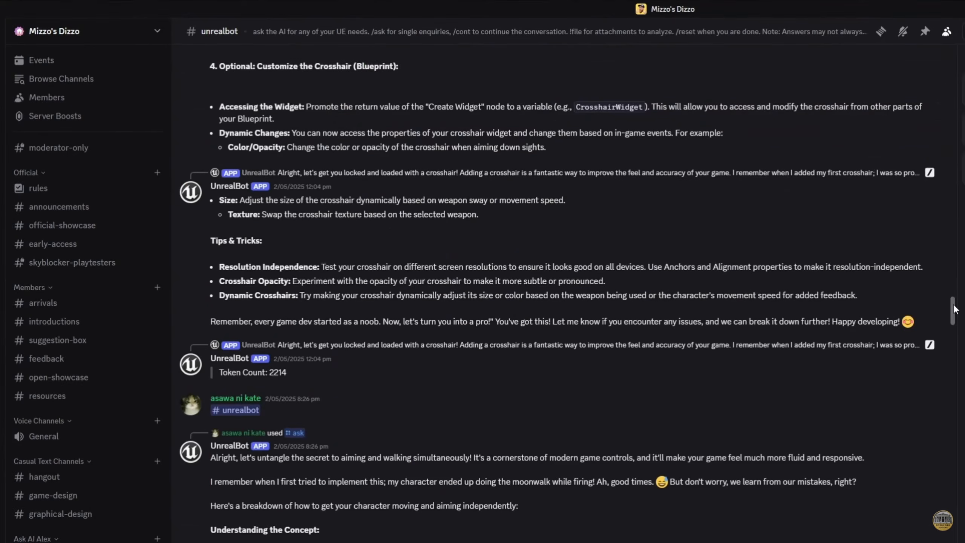
Step: Scroll through the Discord introductions and unrealbot messages down to the bot's long answers
scroll(963, 330, down, 10)
scroll(962, 330, down, 15)
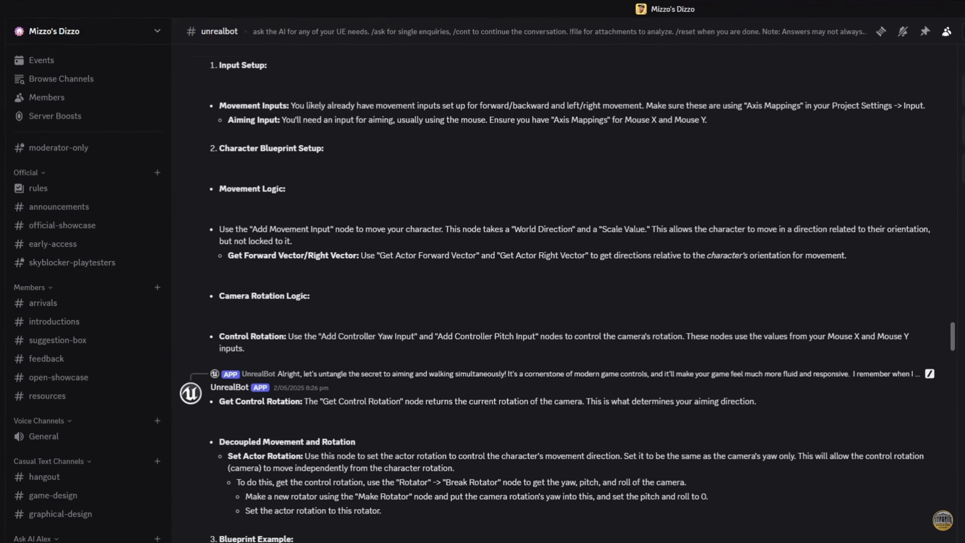
scroll(953, 357, down, 10)
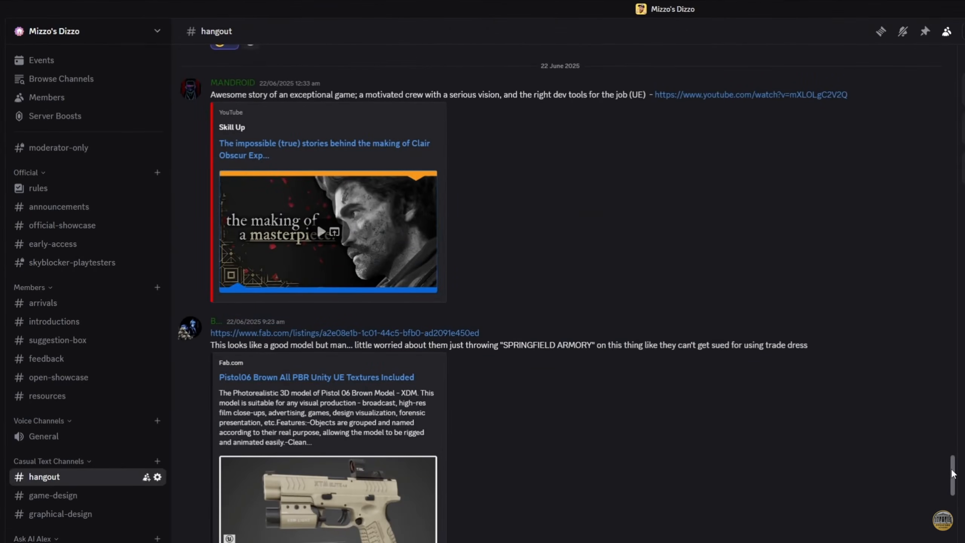
drag(954, 474, 953, 542)
scroll(562, 292, down, 20)
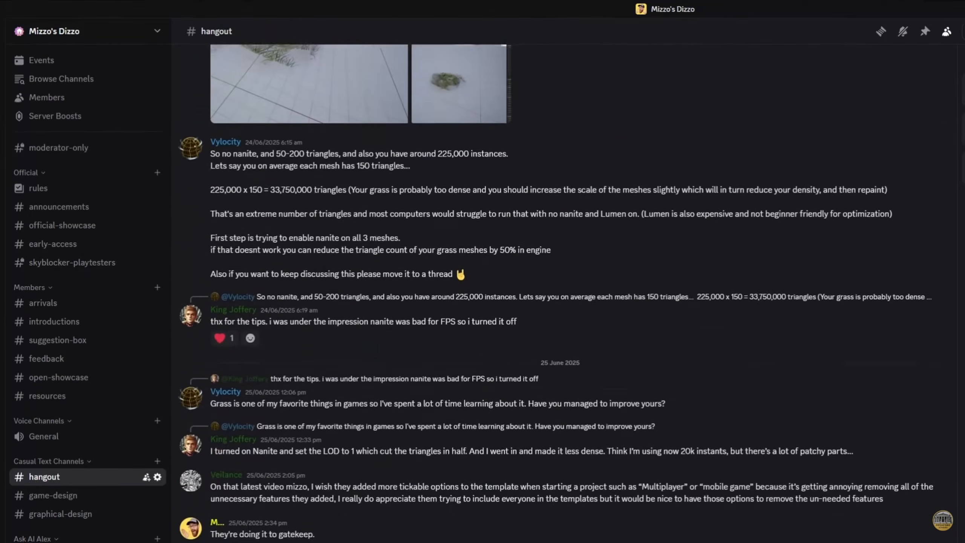
scroll(563, 292, down, 15)
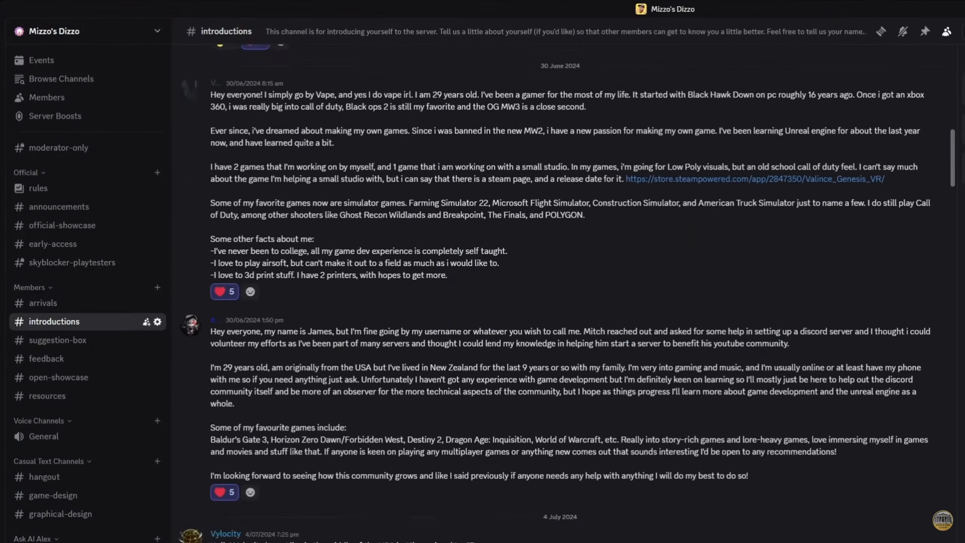
scroll(562, 293, down, 20)
scroll(562, 292, down, 20)
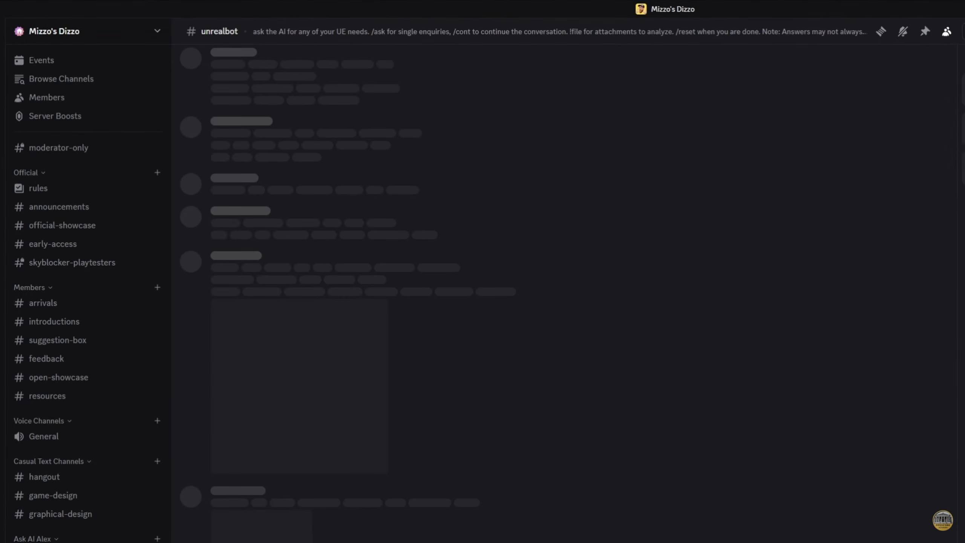
scroll(623, 536, down, 4)
scroll(562, 293, down, 15)
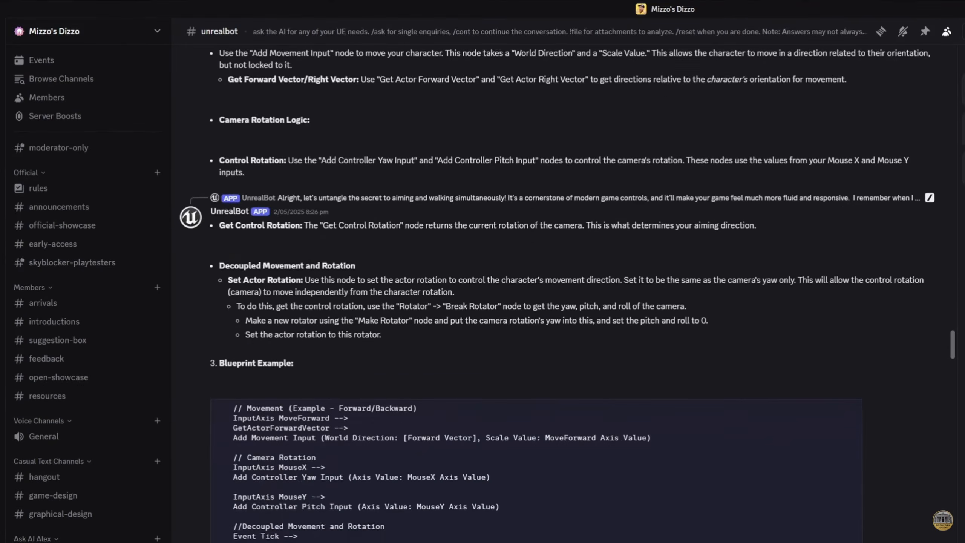
scroll(562, 293, down, 20)
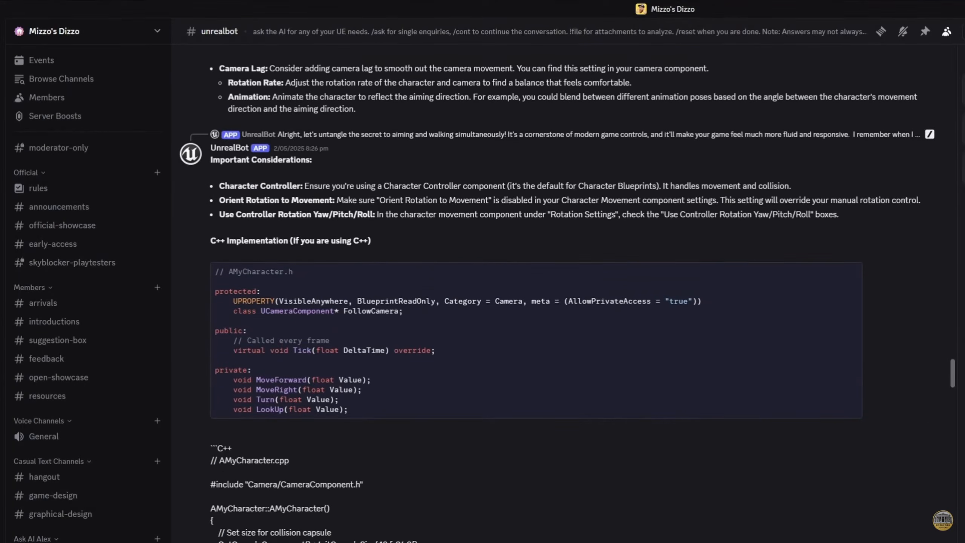
scroll(562, 293, down, 20)
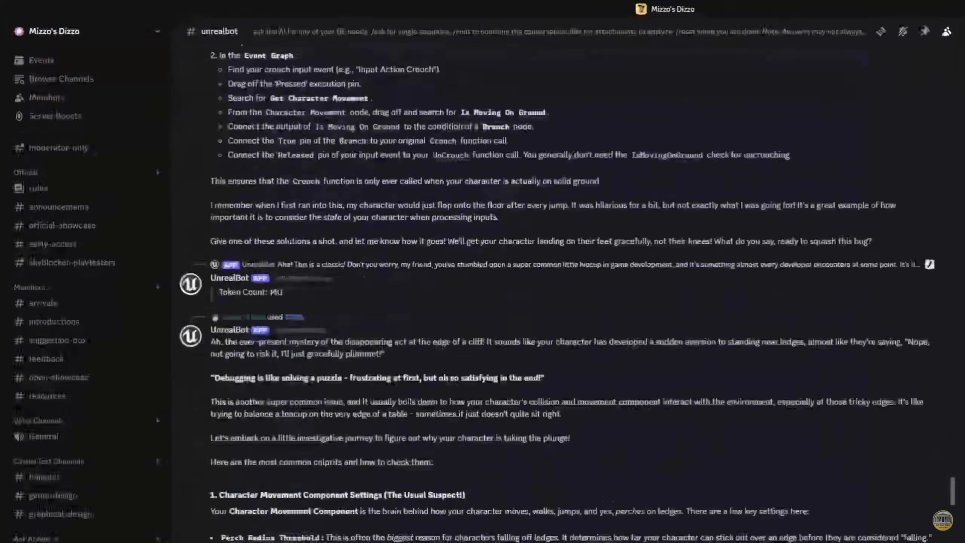
scroll(562, 293, down, 20)
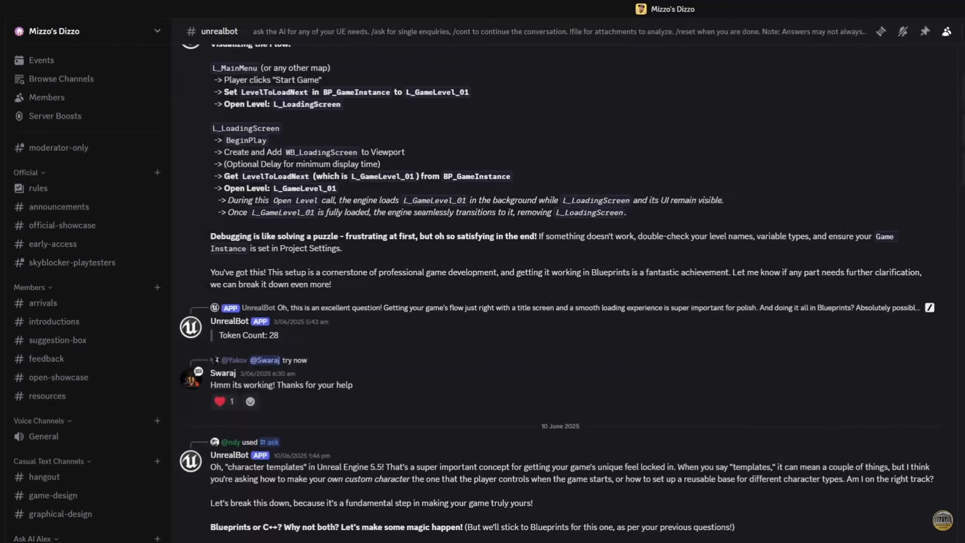
scroll(562, 292, down, 10)
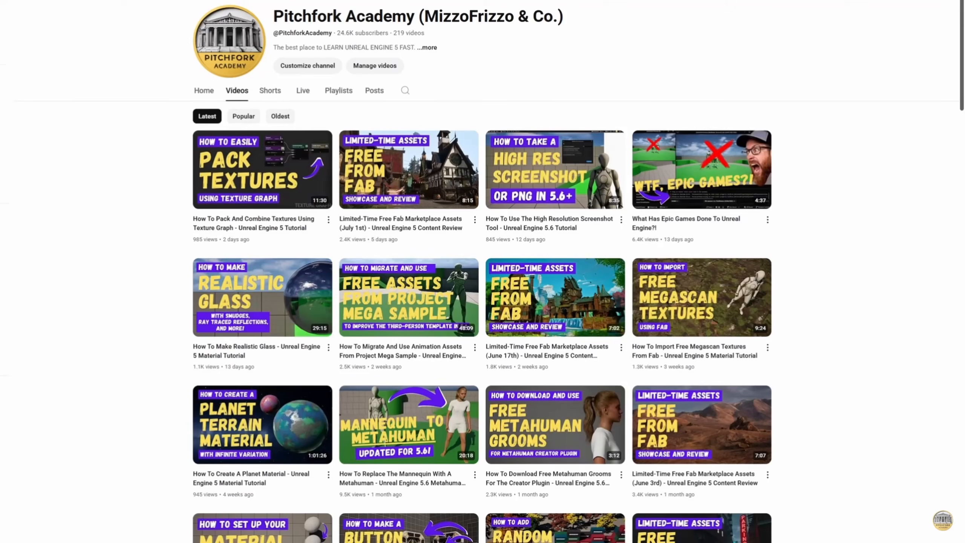
Step: Scroll down the Pitchfork Academy Videos grid to reveal older Unreal Engine tutorials
scroll(482, 272, down, 15)
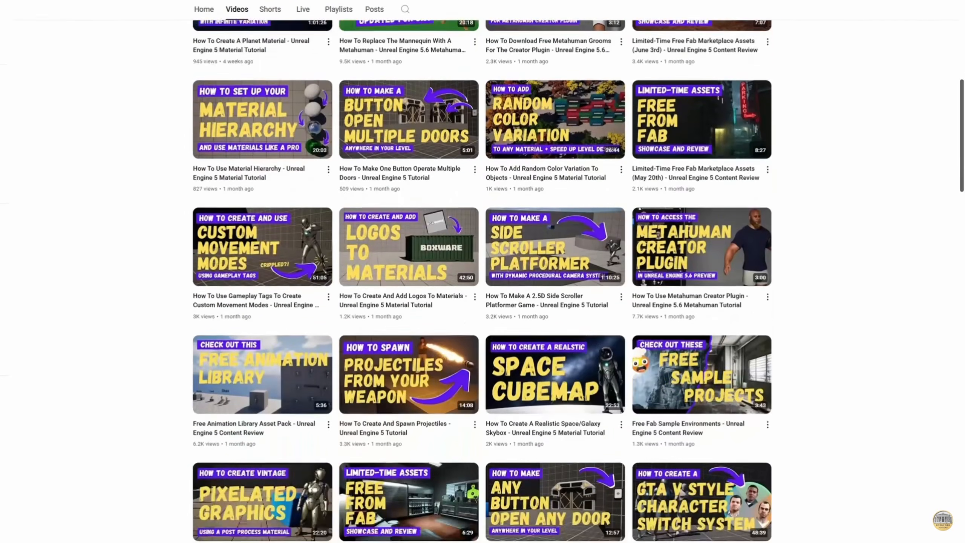
scroll(483, 271, down, 20)
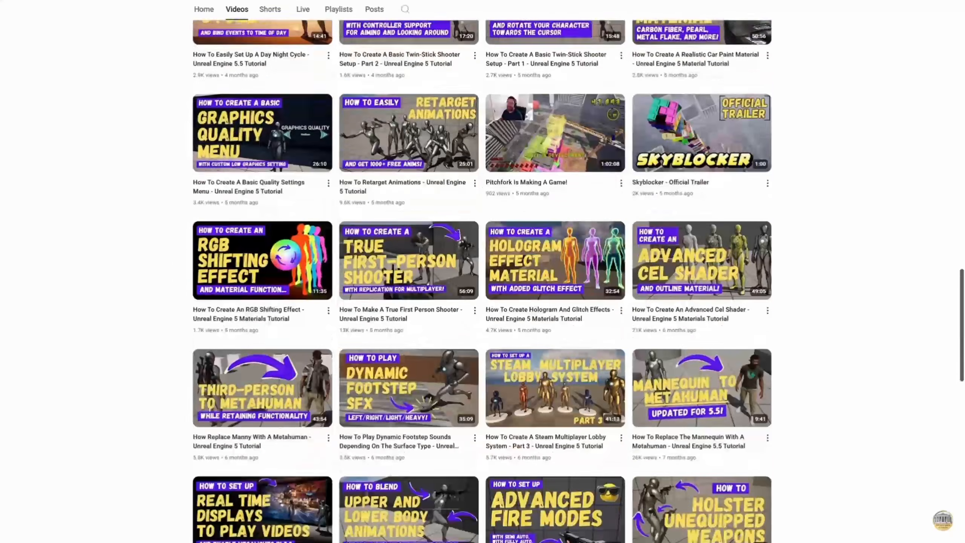
scroll(482, 271, down, 6)
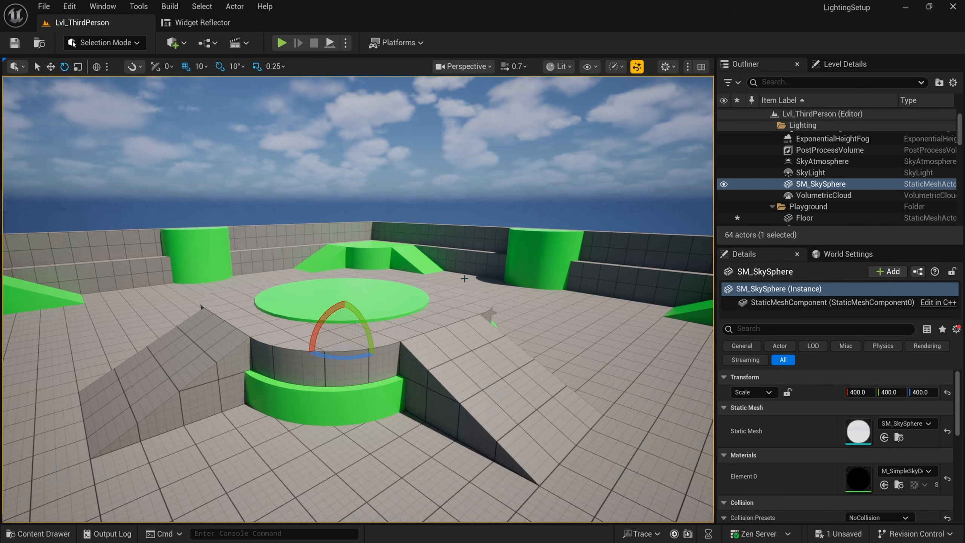
right_drag(494, 287, 190, 289)
key(s)
key(w)
right_drag(357, 323, 287, 278)
key(w)
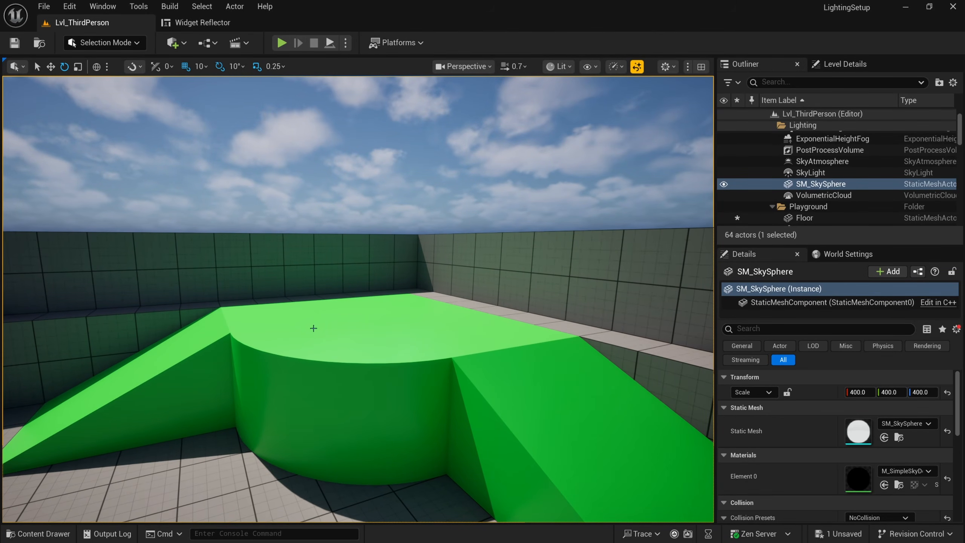
right_drag(318, 246, 318, 245)
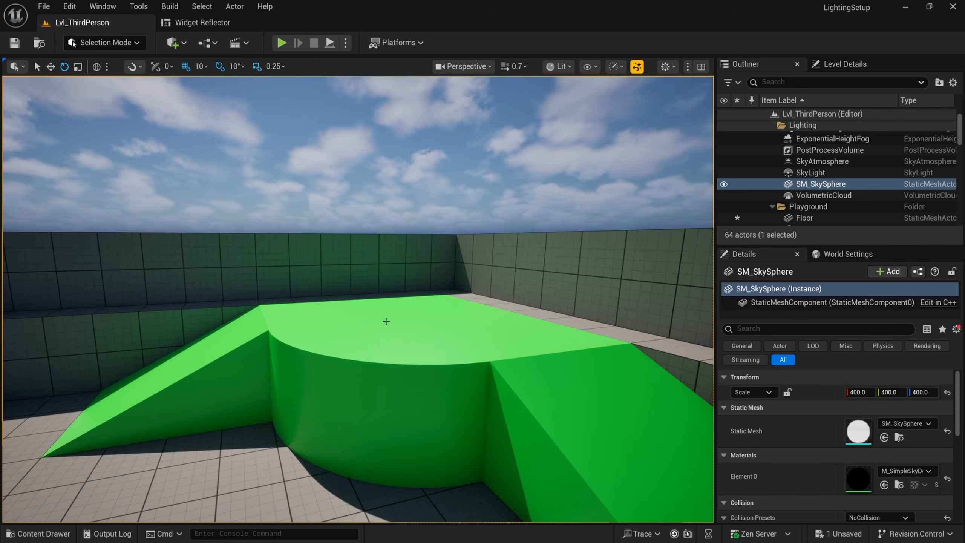
right_drag(369, 310, 228, 306)
key(w)
mouse_move(465, 301)
right_down()
mouse_move(464, 291)
mouse_move(465, 300)
right_up()
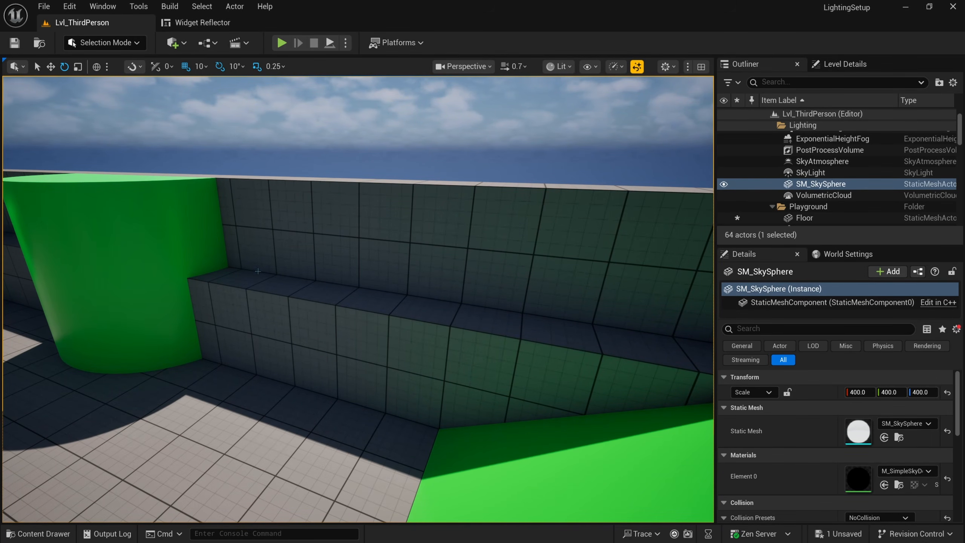
right_drag(273, 287, 258, 282)
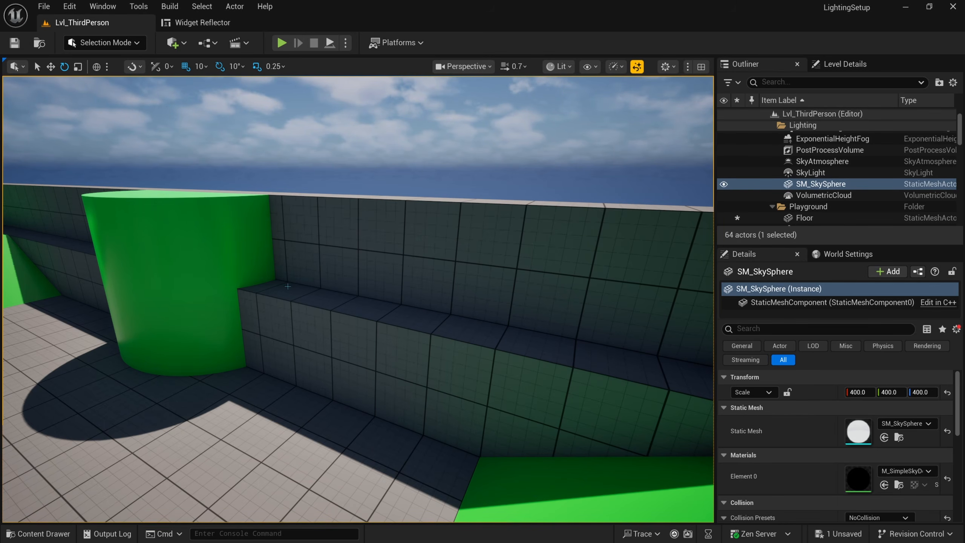
right_drag(294, 301, 283, 298)
key(w)
mouse_move(334, 338)
right_down()
mouse_move(337, 363)
mouse_move(333, 338)
right_up()
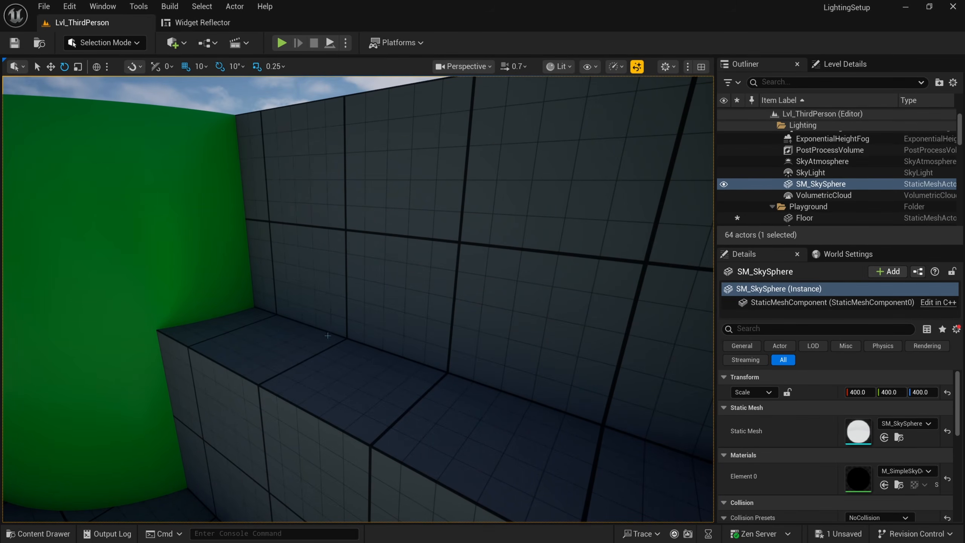
key(s)
right_drag(327, 336, 311, 333)
key(s)
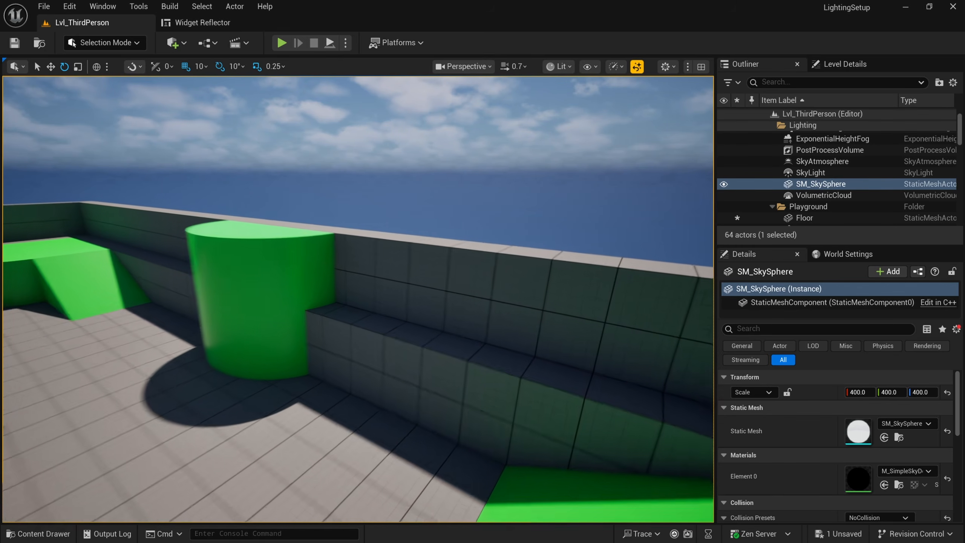
right_drag(368, 316, 367, 316)
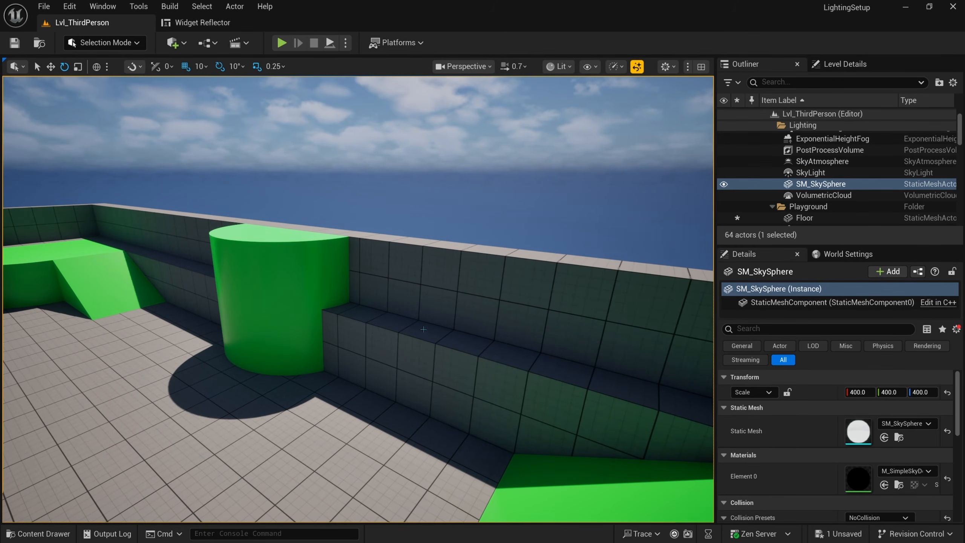
right_drag(423, 329, 378, 326)
key(s)
right_drag(452, 321, 433, 316)
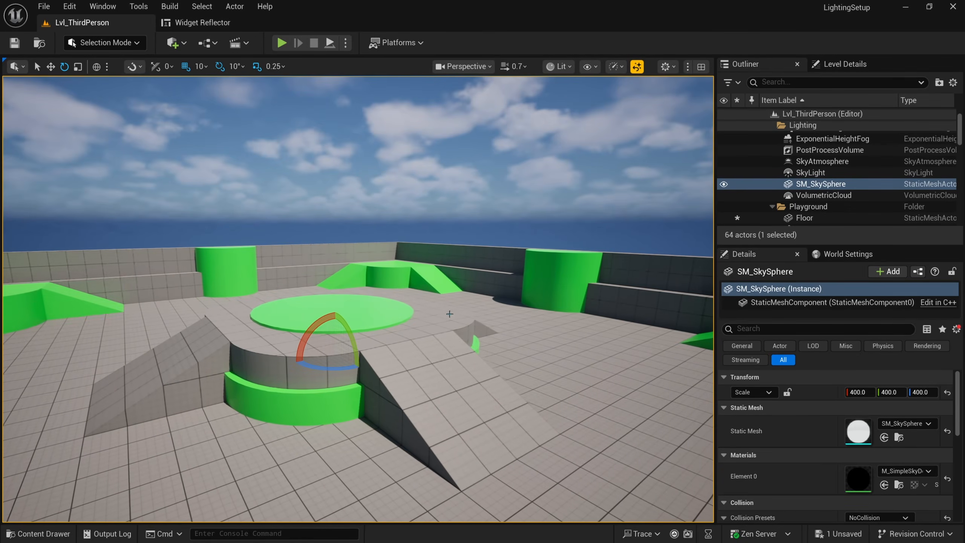
right_drag(488, 295, 500, 330)
key(d)
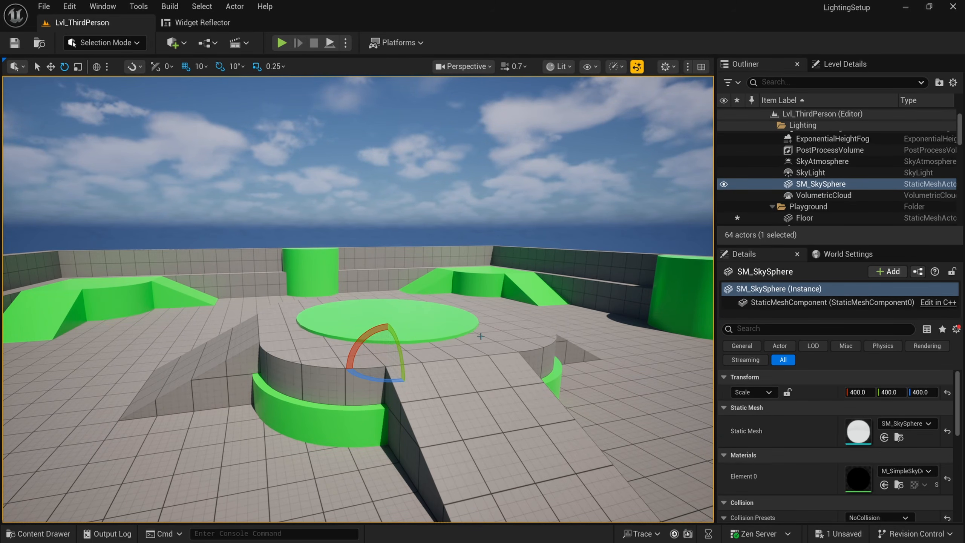
mouse_move(481, 336)
right_down()
mouse_move(462, 336)
mouse_move(498, 343)
right_up()
key(s)
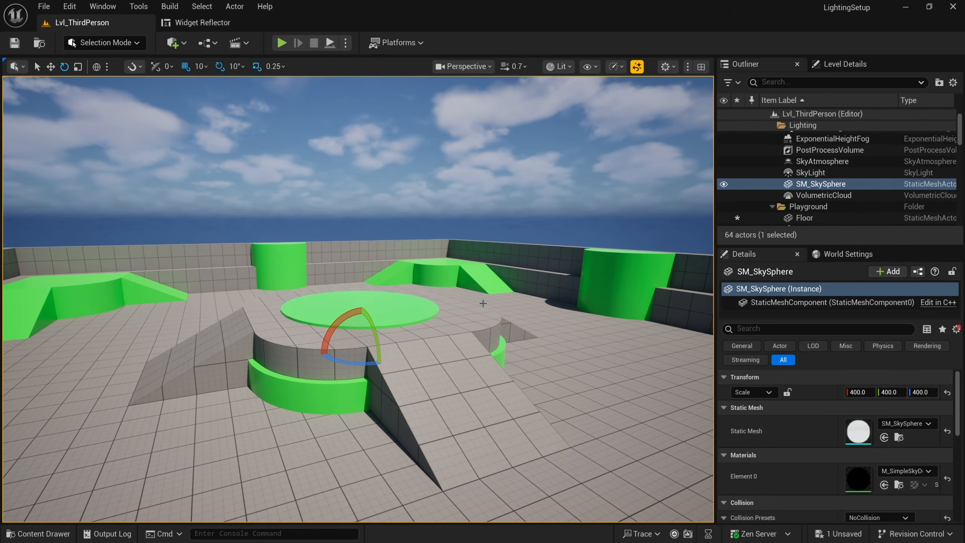
Step: Run the console command 'stat fps' to show the frame-rate readout in the viewport
click(229, 531)
text(stat)
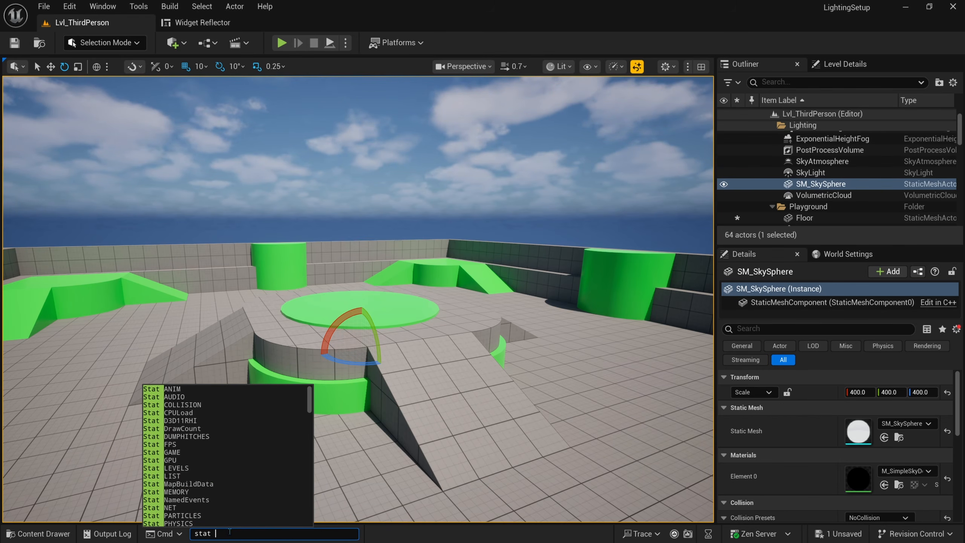
scroll(199, 476, down, 5)
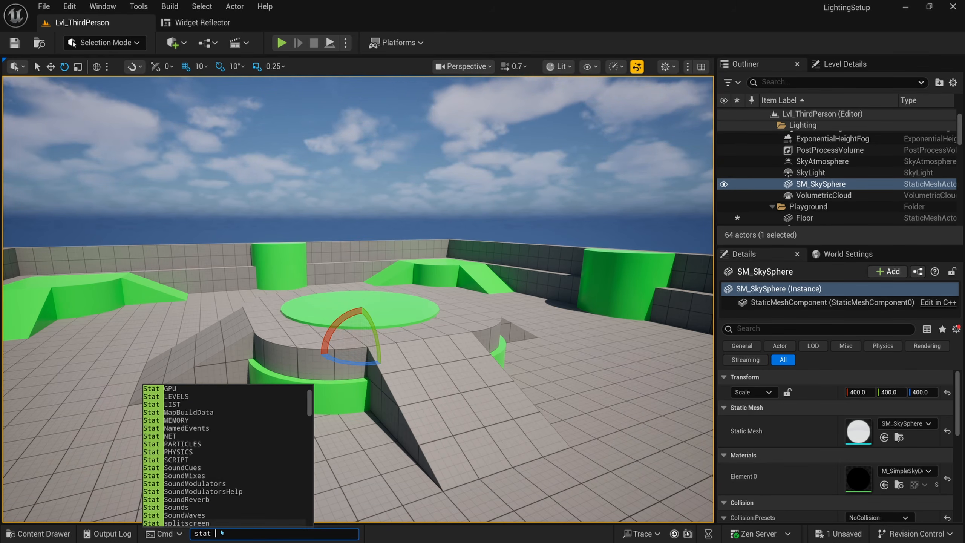
text(fps)
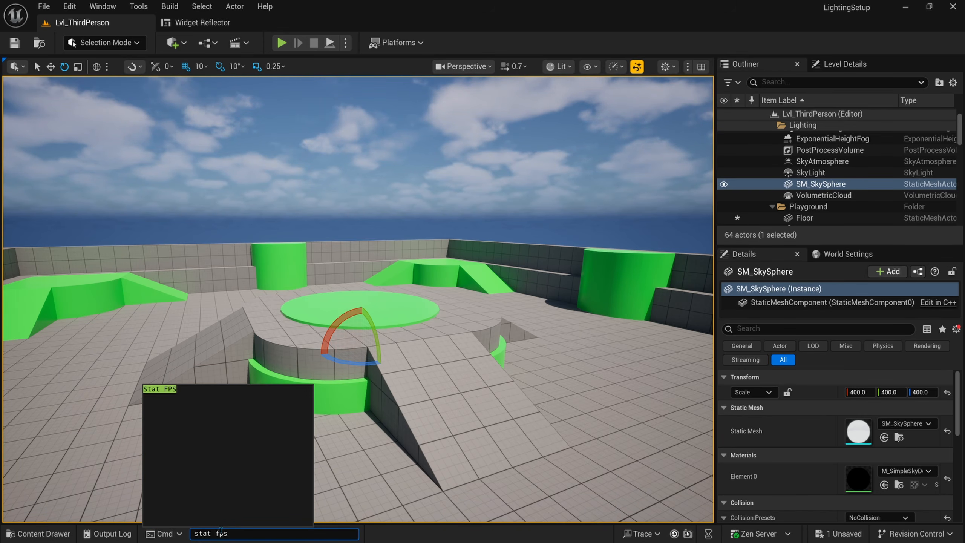
key(Return)
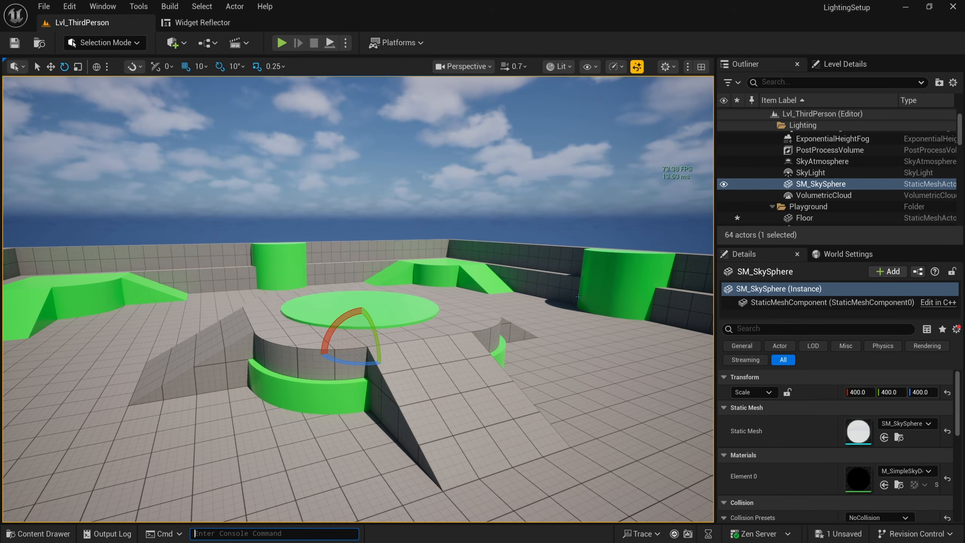
Step: Run 'stat gpu' in the console to overlay GPU timing stats on the viewport
right_drag(652, 314, 646, 311)
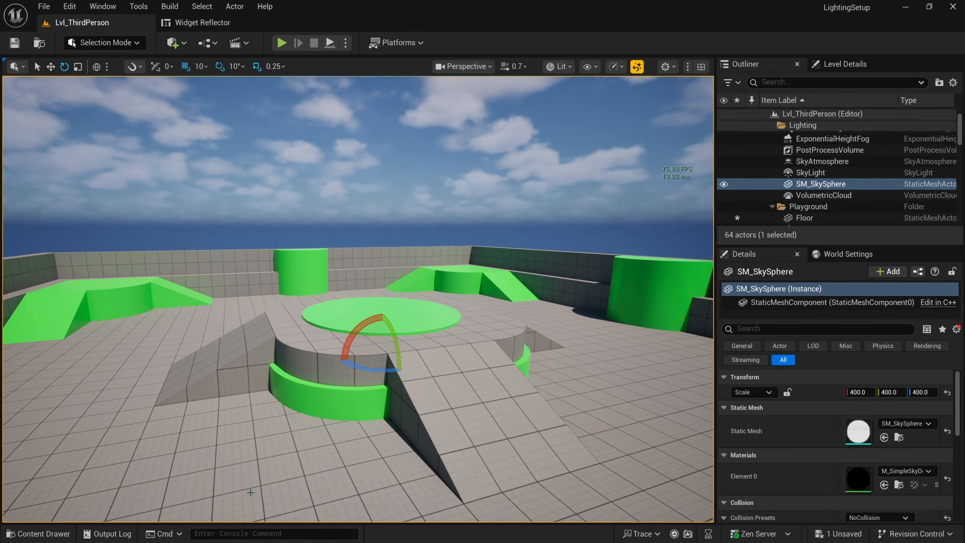
click(251, 533)
text(stat gpu)
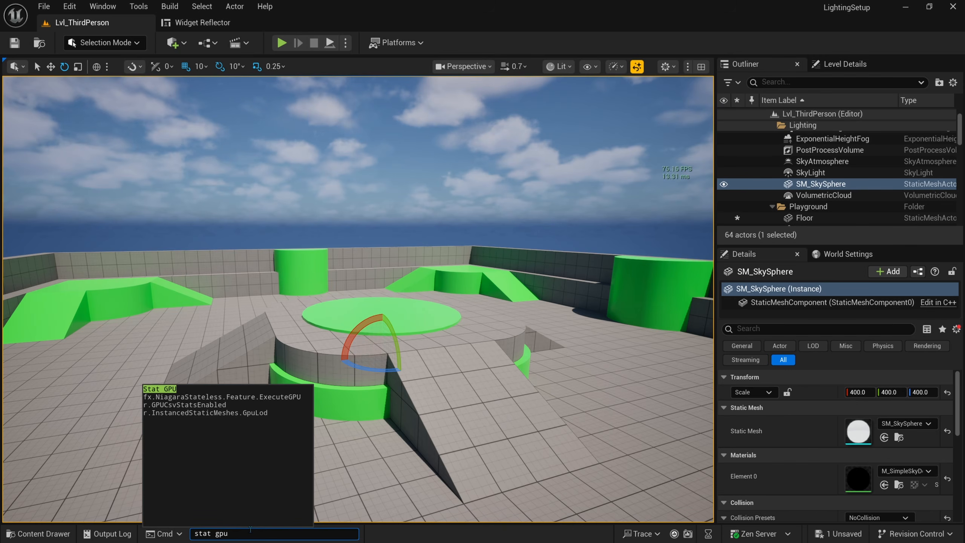
key(Return)
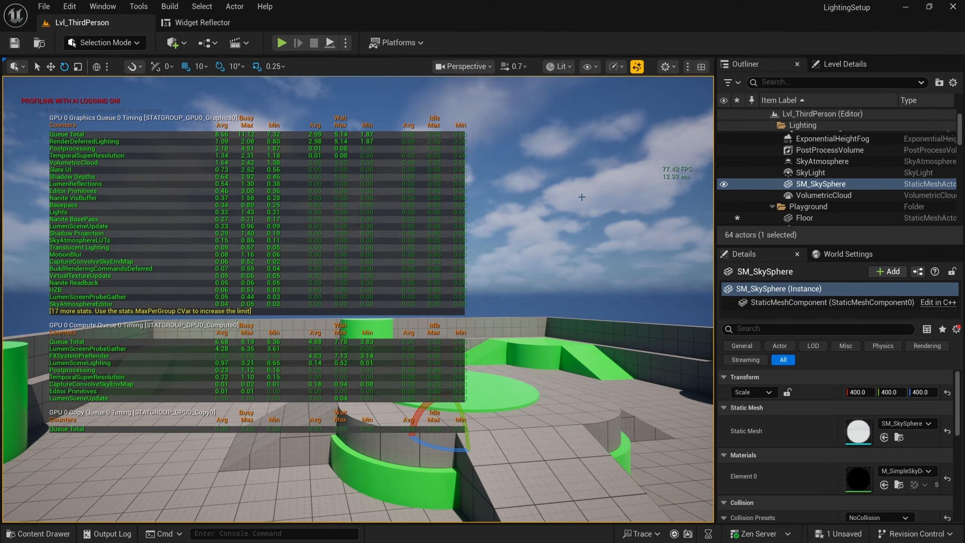
Step: Select VolumetricCloud in the Outliner and toggle its visibility off for a clear sky
click(758, 196)
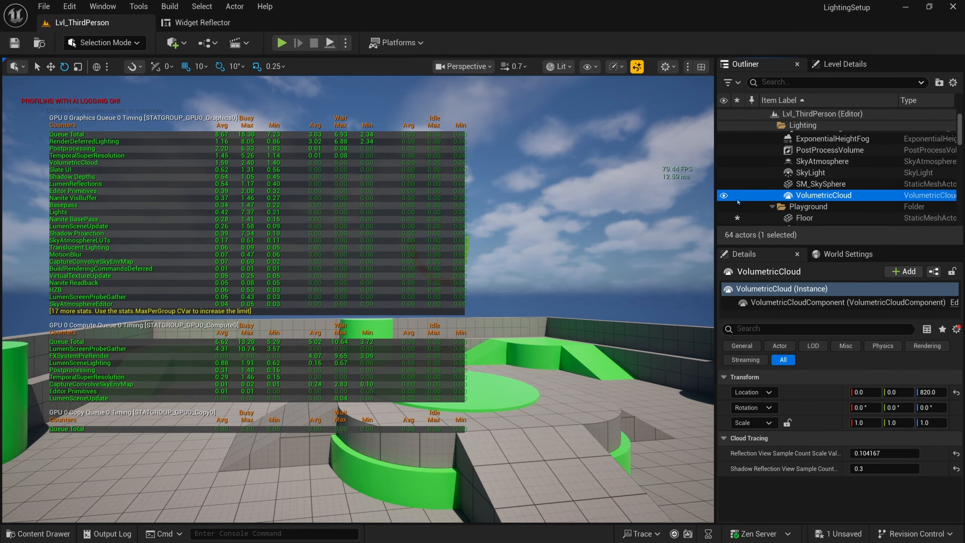
right_drag(583, 190, 623, 180)
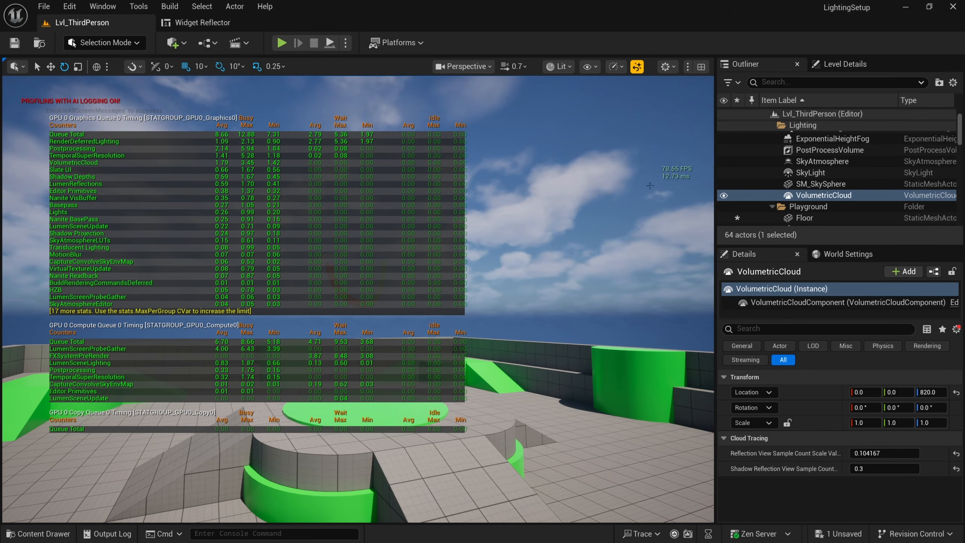
click(724, 195)
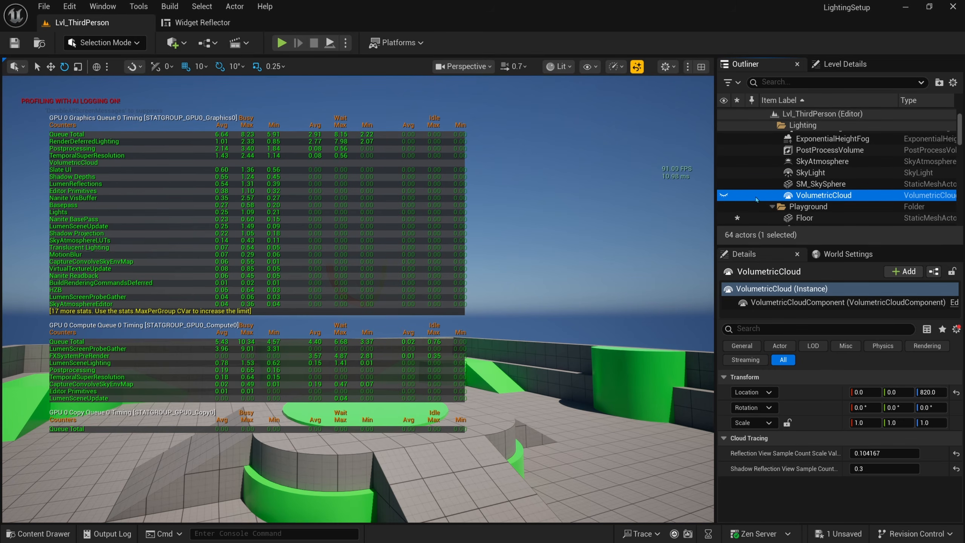
Step: Unhide VolumetricCloud and turn off Show Only Modified Properties in Details
click(724, 195)
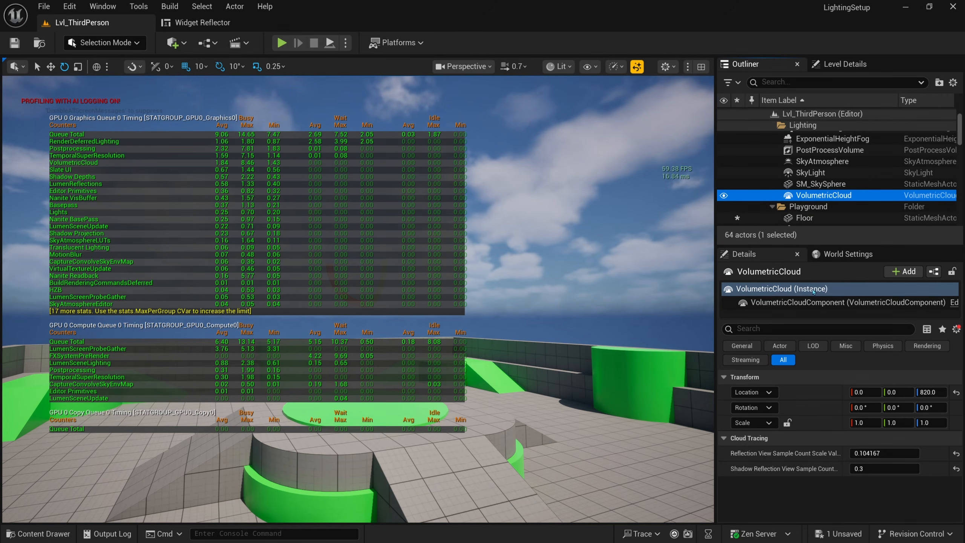
click(956, 329)
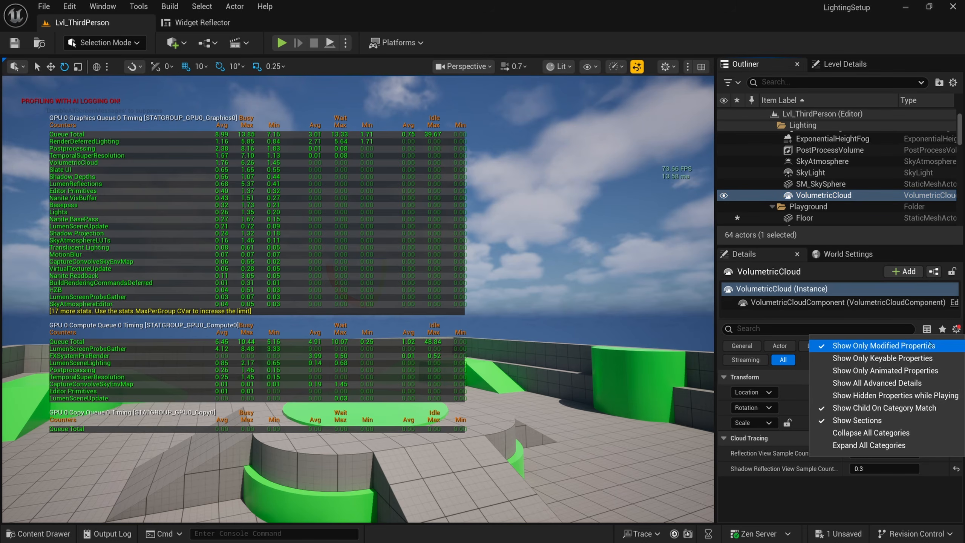
click(944, 344)
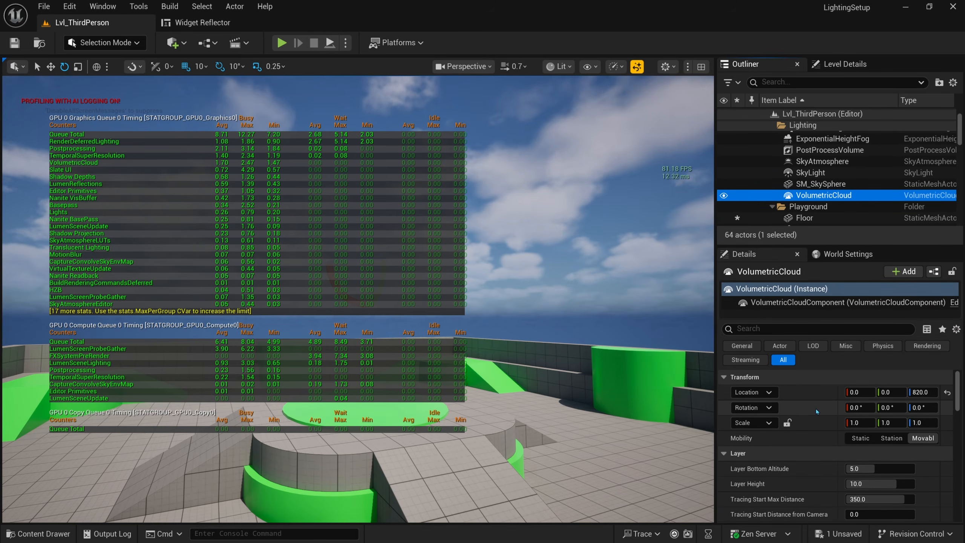
Step: Set the cloud's Tracing Max Distance Mode to Distance from Point Of View
scroll(816, 411, down, 1)
scroll(816, 411, down, 2)
scroll(816, 411, down, 1)
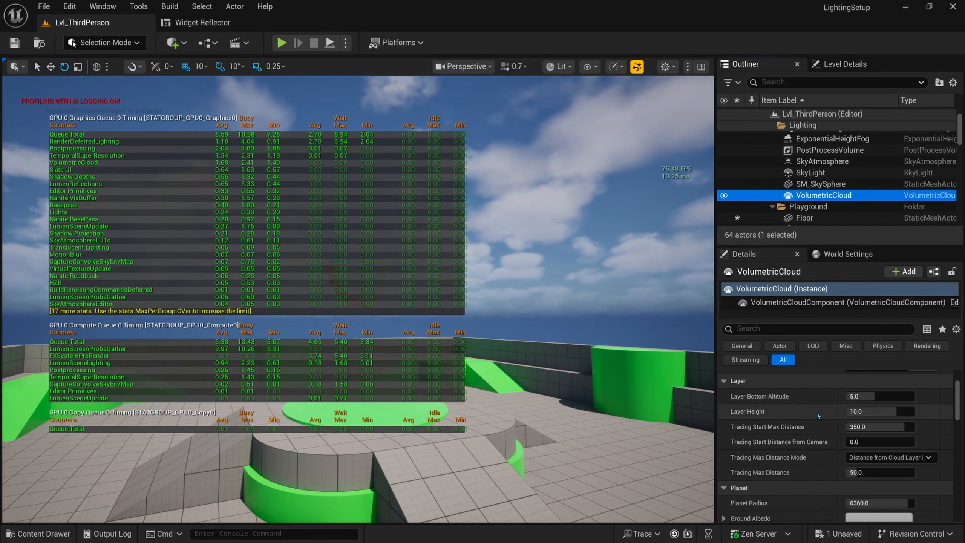
mouse_move(767, 462)
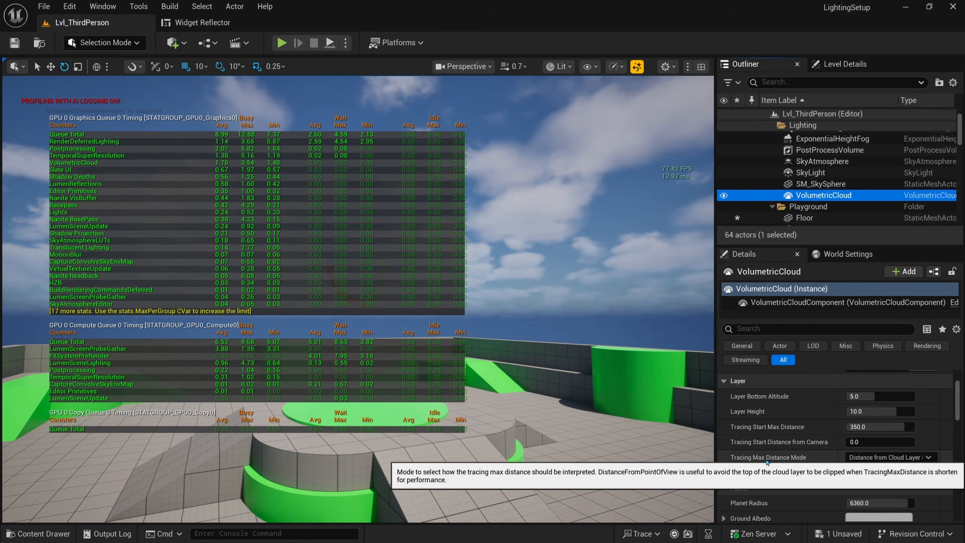
click(918, 457)
click(909, 481)
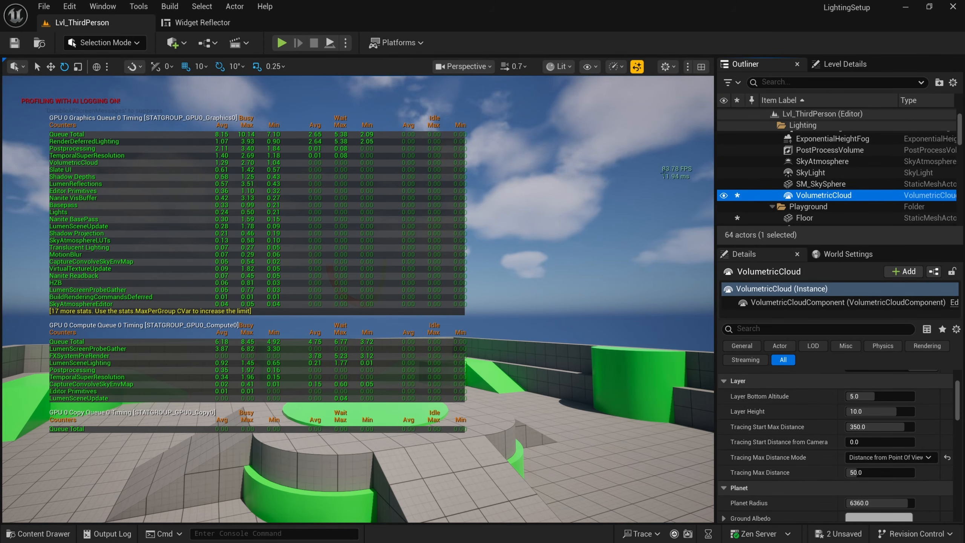
Step: Recall 'stat gpu' from the console history and run it to hide the GPU overlay
right_drag(549, 245, 498, 246)
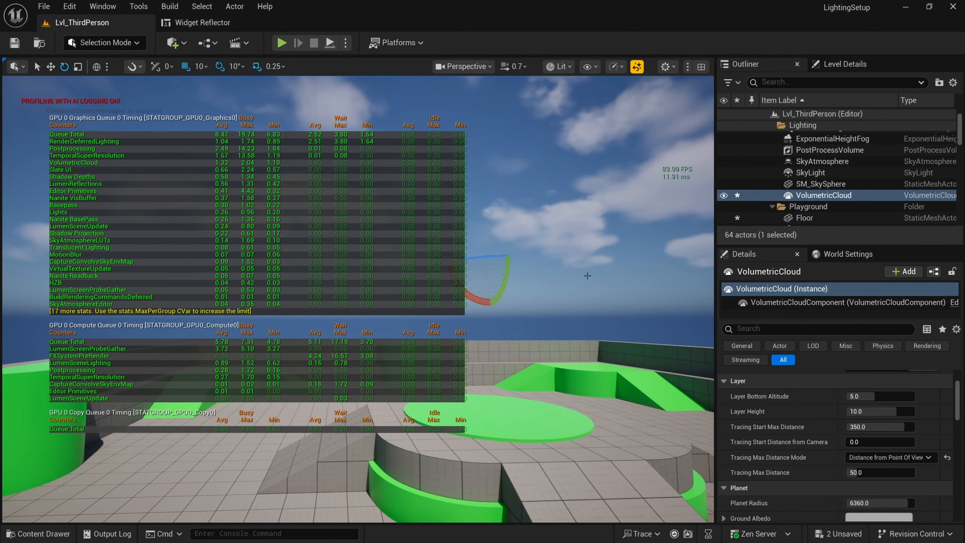
click(210, 533)
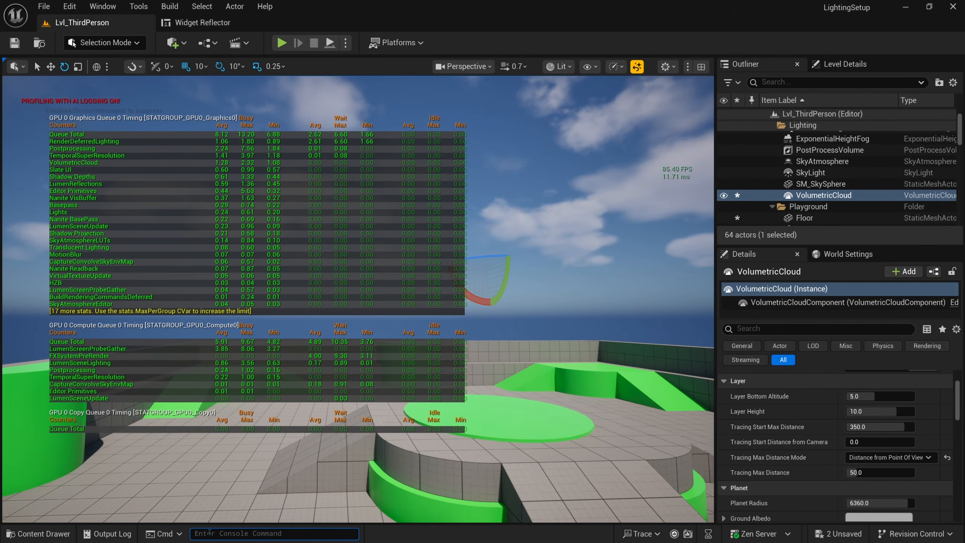
key(Up)
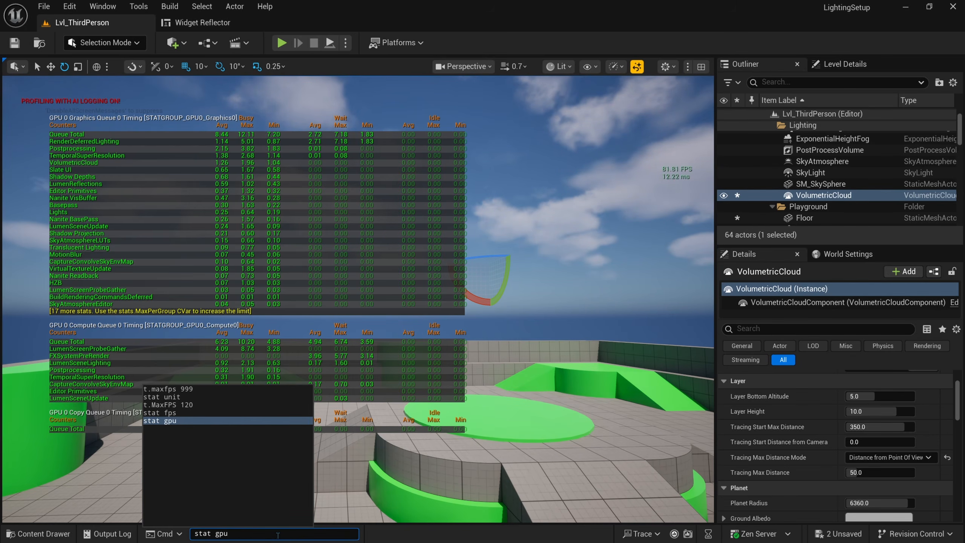
key(Up)
key(Down)
key(Up)
key(Up)
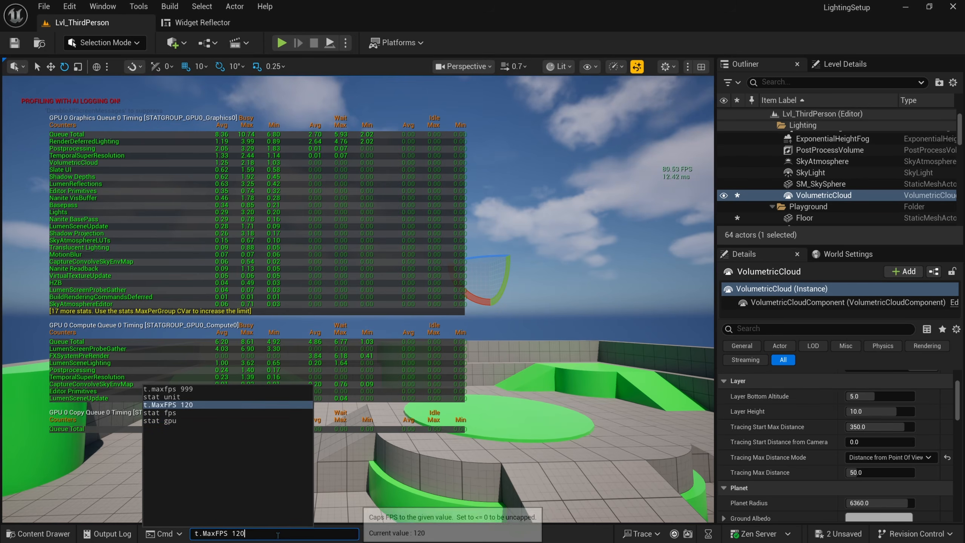
key(Down)
key(Down)
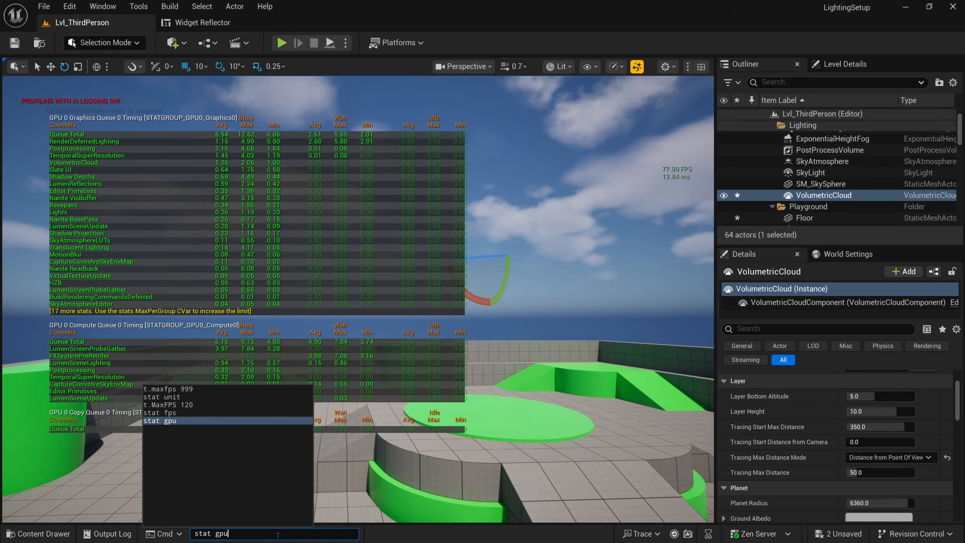
key(Return)
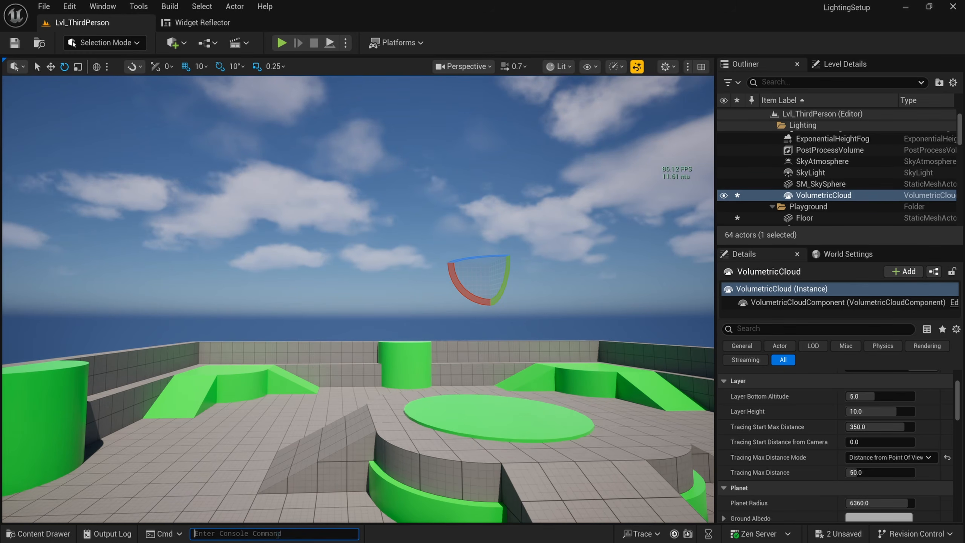
Step: Select the sky sphere and swing the view down toward the playground
right_drag(435, 239, 506, 249)
click(465, 239)
right_drag(442, 329, 416, 321)
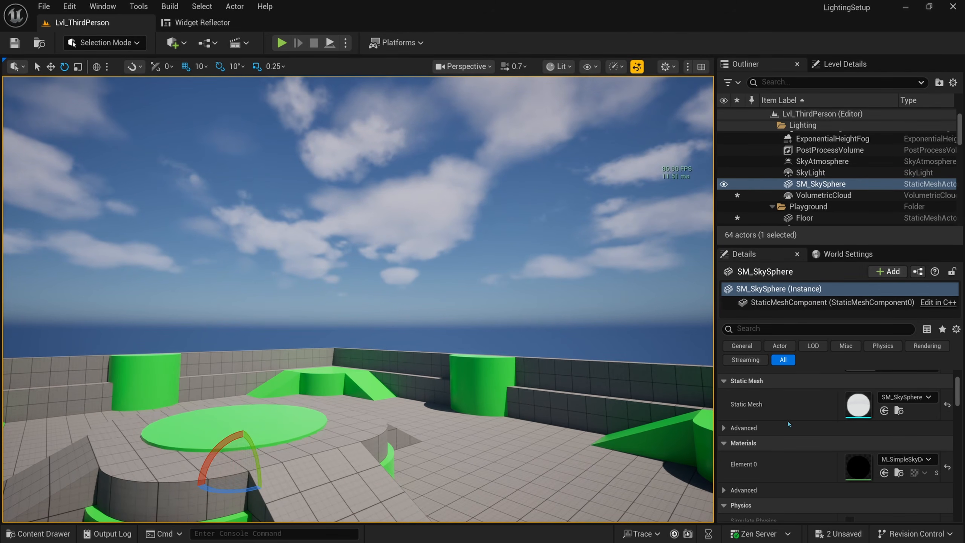
Step: Switch VolumetricCloud tracing to Distance from Cloud Layer Entry Point and fly in to inspect
click(823, 195)
click(888, 457)
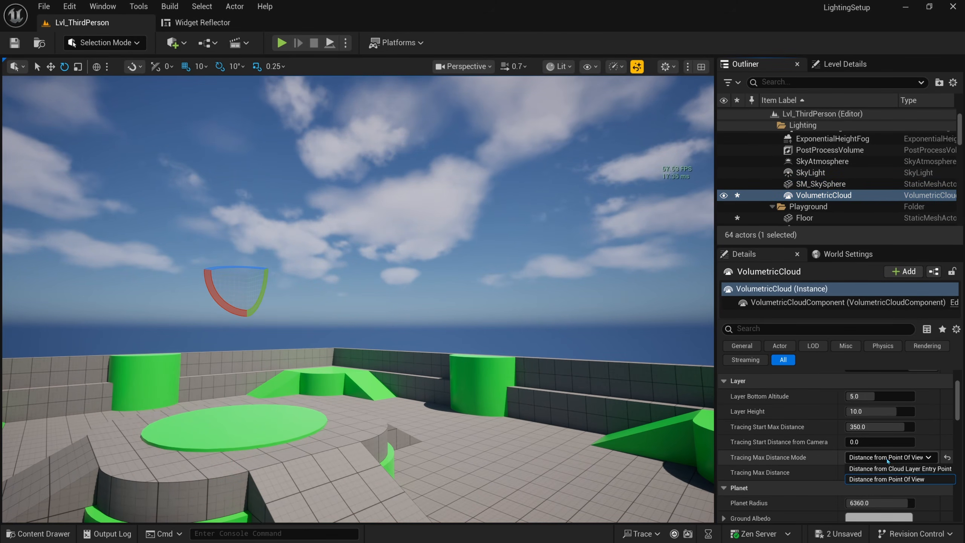
click(908, 472)
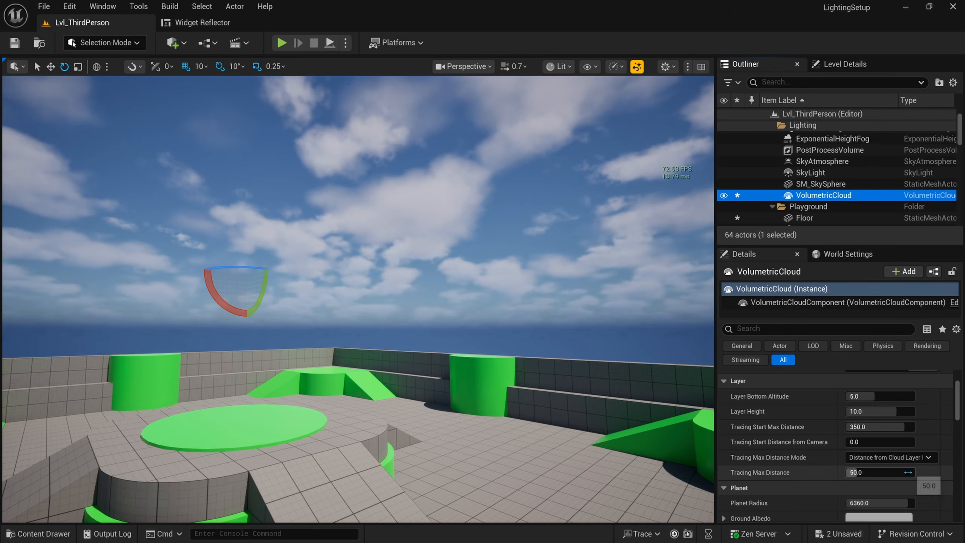
right_drag(504, 289, 576, 290)
key(w)
scroll(504, 289, up, 1)
scroll(373, 299, up, 1)
right_drag(361, 296, 377, 315)
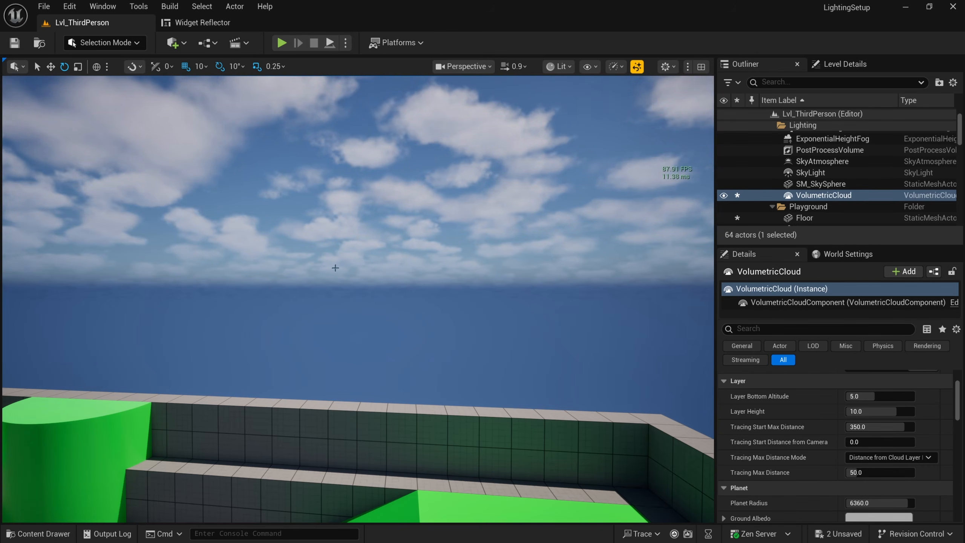
right_drag(370, 293, 328, 281)
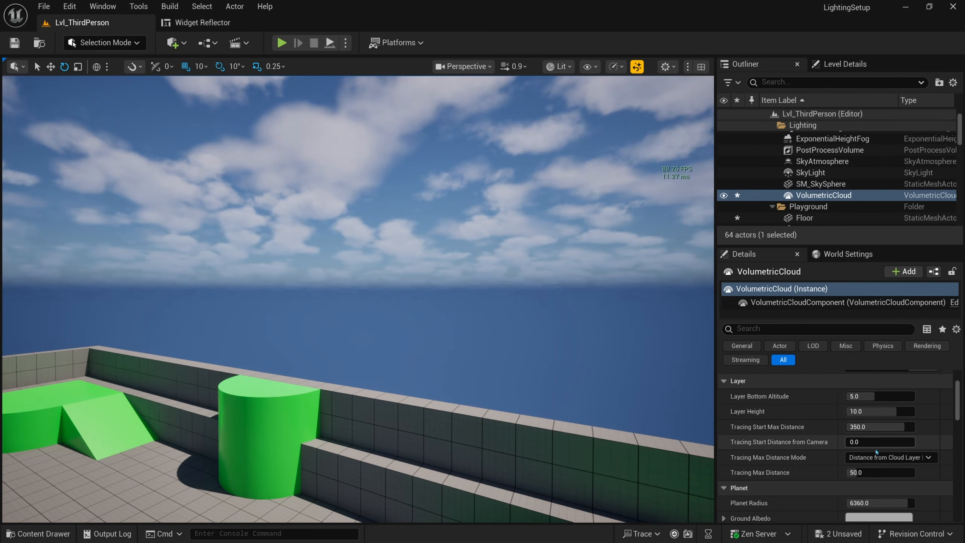
Step: Compare Distance from Point Of View, then return to Distance from Cloud Layer Entry Point
click(919, 457)
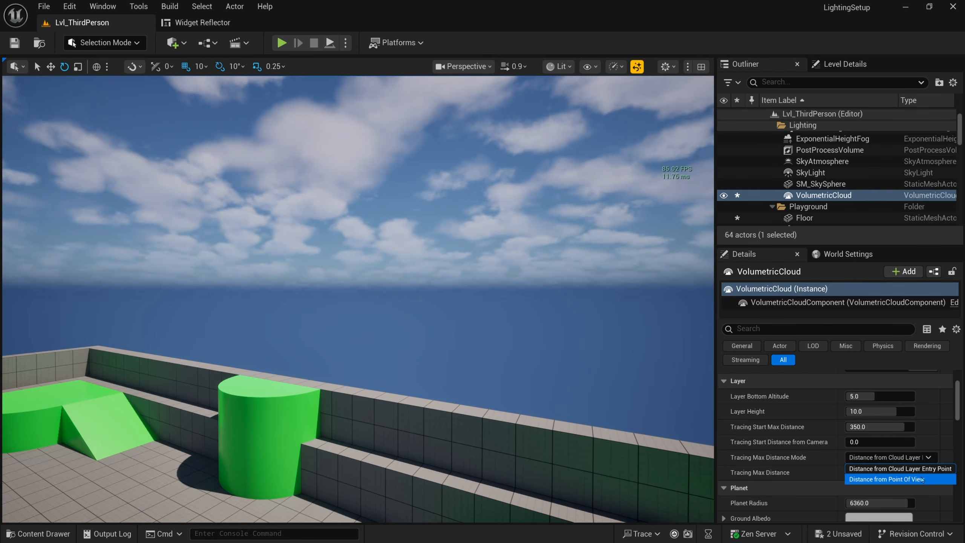
click(870, 480)
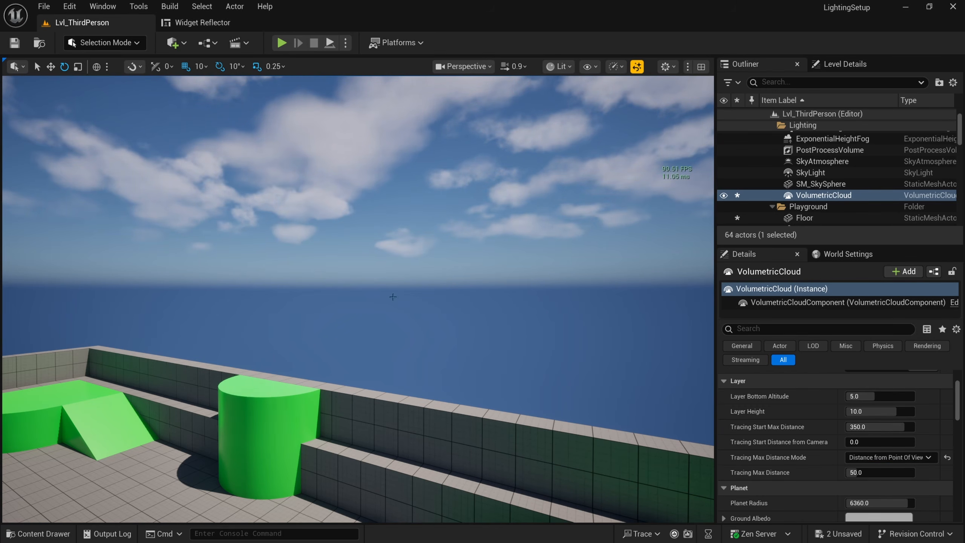
key(s)
mouse_move(310, 239)
right_down()
mouse_move(161, 232)
mouse_move(171, 235)
right_up()
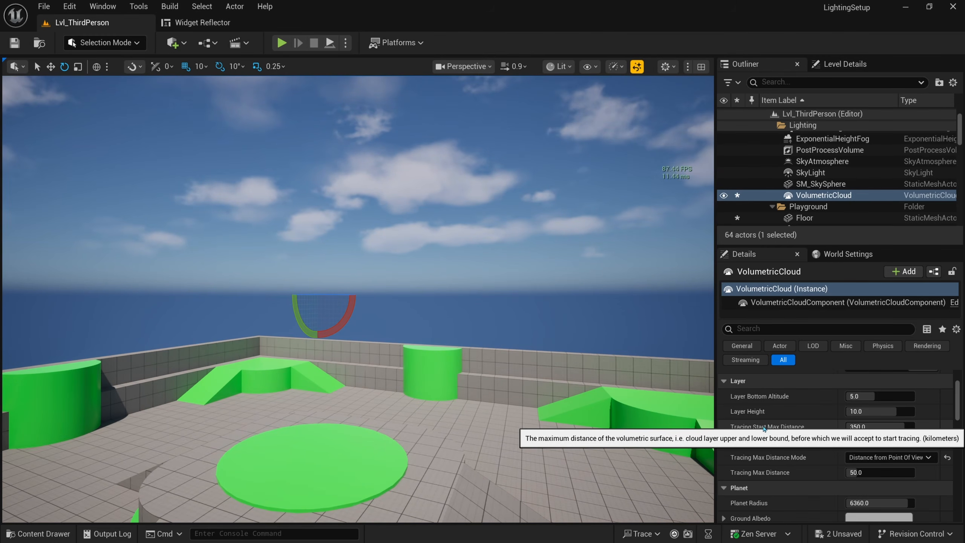
click(888, 457)
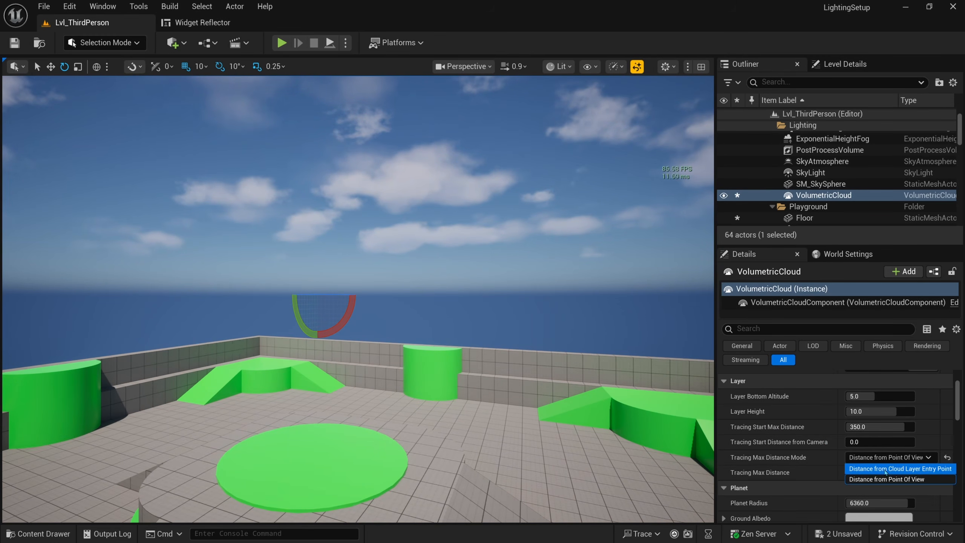
click(885, 476)
Step: Set Tracing Start Max Distance to 100
click(873, 426)
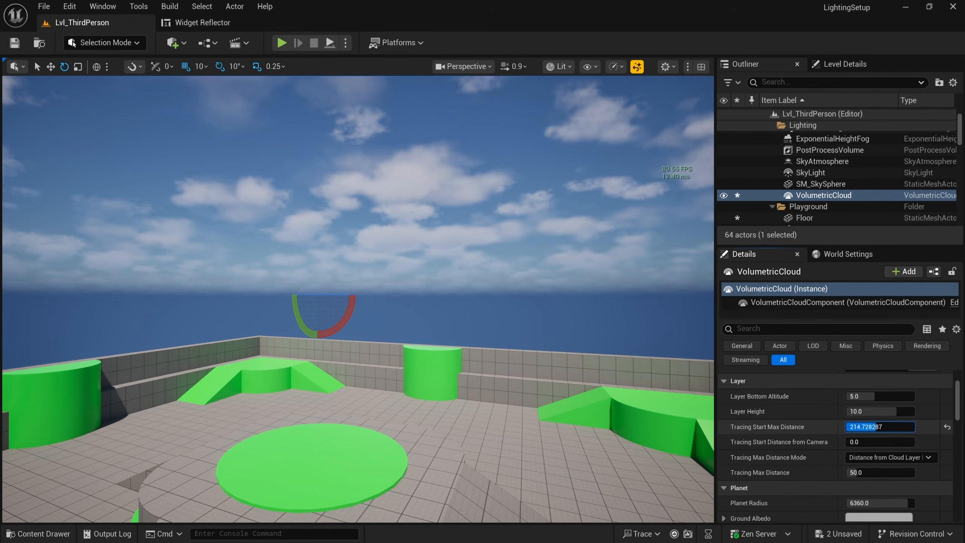
text(500)
key(Return)
click(874, 426)
text(100)
key(Return)
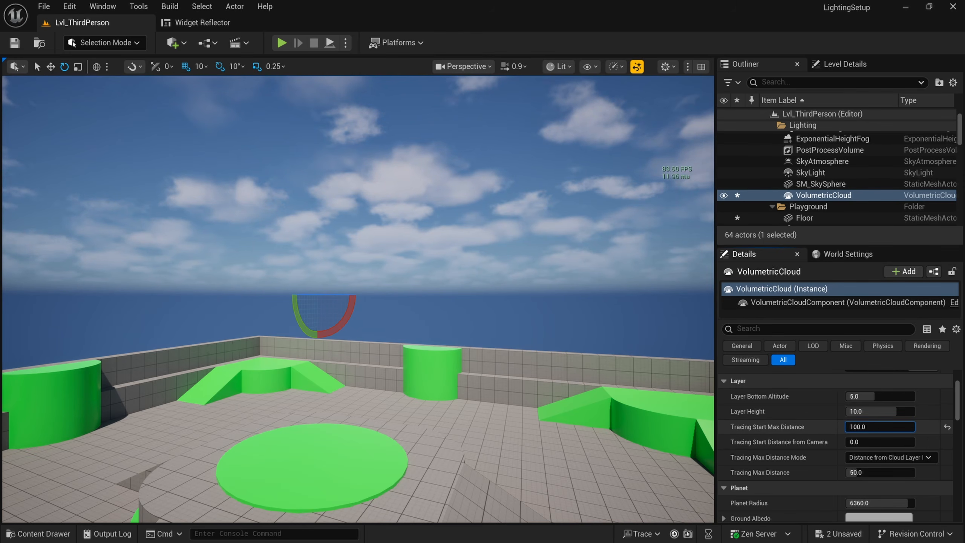
Step: Set the tracing mode back to Distance from Point Of View
click(888, 457)
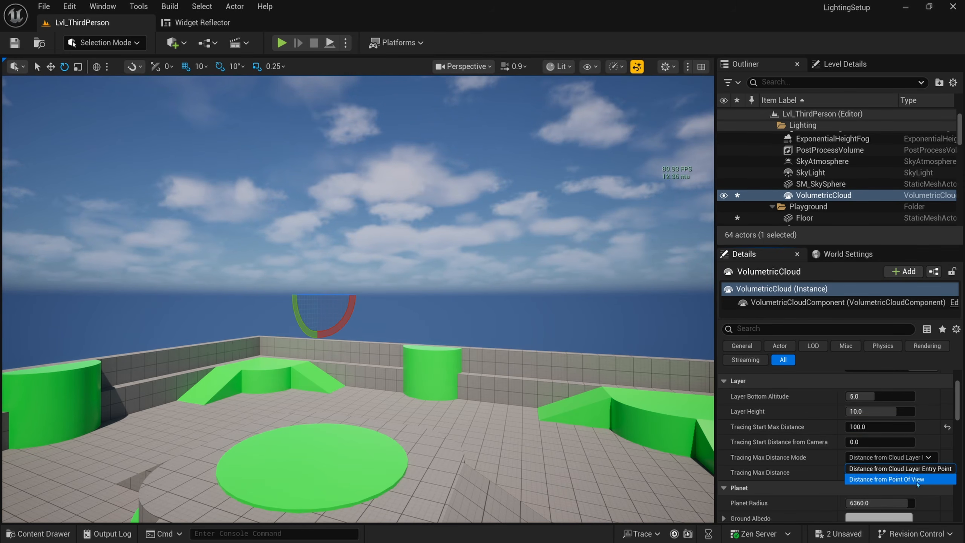
click(904, 479)
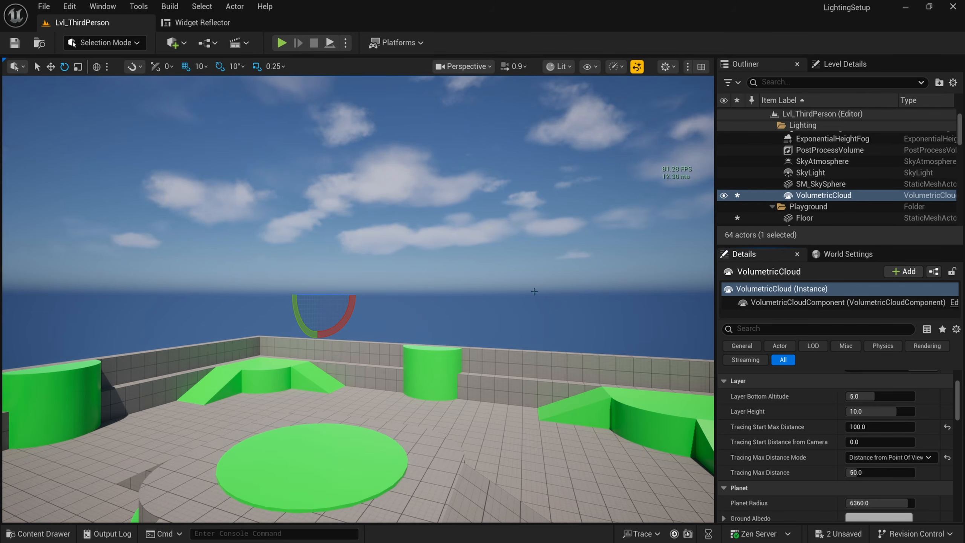
mouse_move(534, 291)
right_down()
mouse_move(526, 295)
mouse_move(581, 296)
mouse_move(526, 296)
mouse_move(534, 302)
right_up()
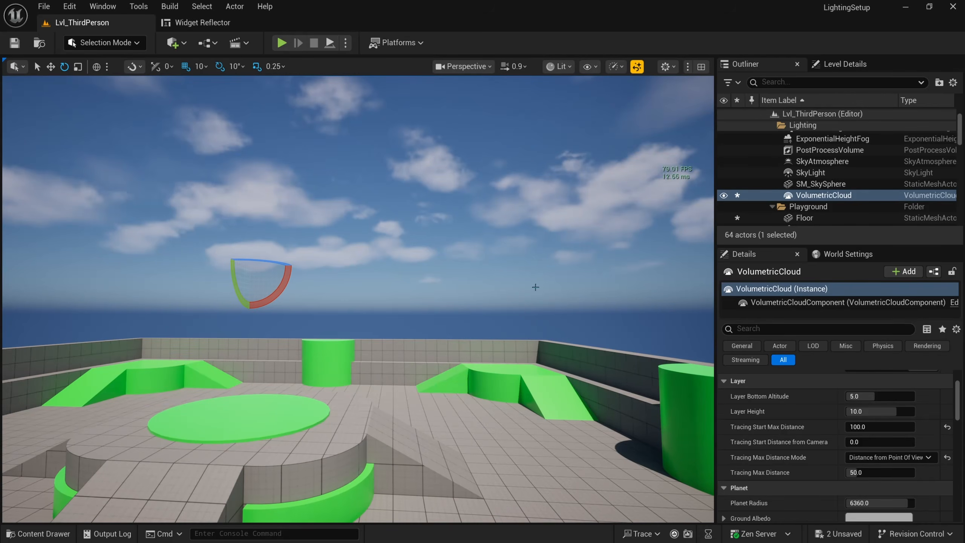
click(816, 183)
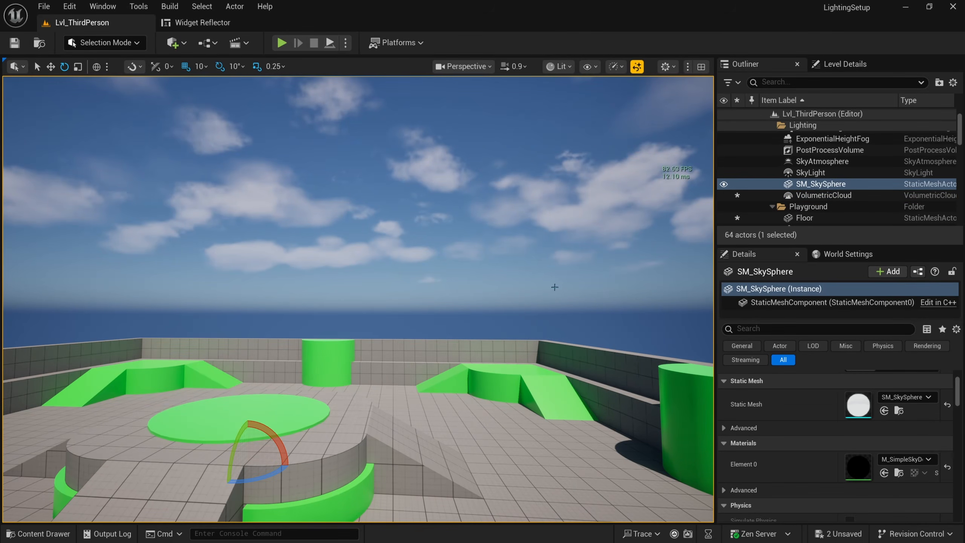
Step: Select PostProcessVolume, filter its properties by 'method', and toggle the GI Method override
click(822, 151)
right_drag(608, 213, 583, 209)
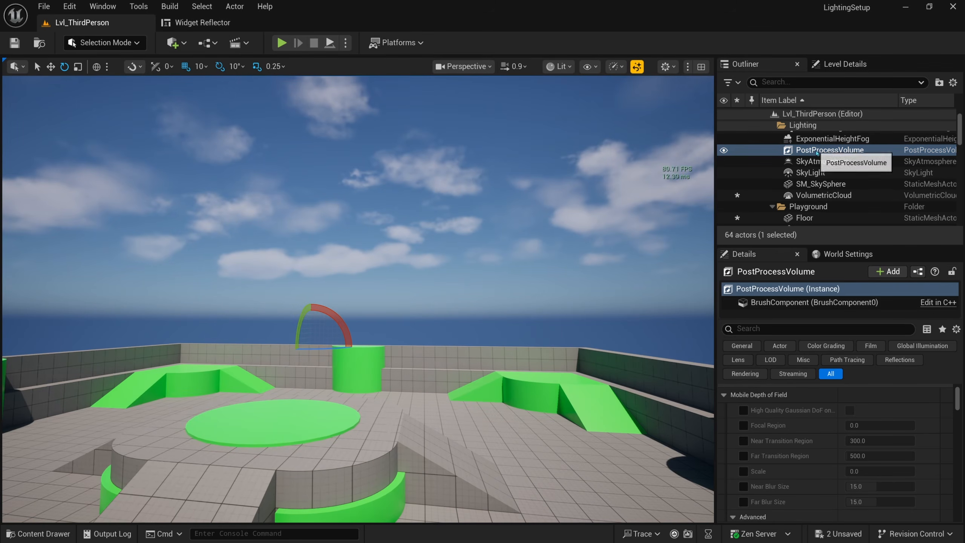
click(773, 329)
text(method)
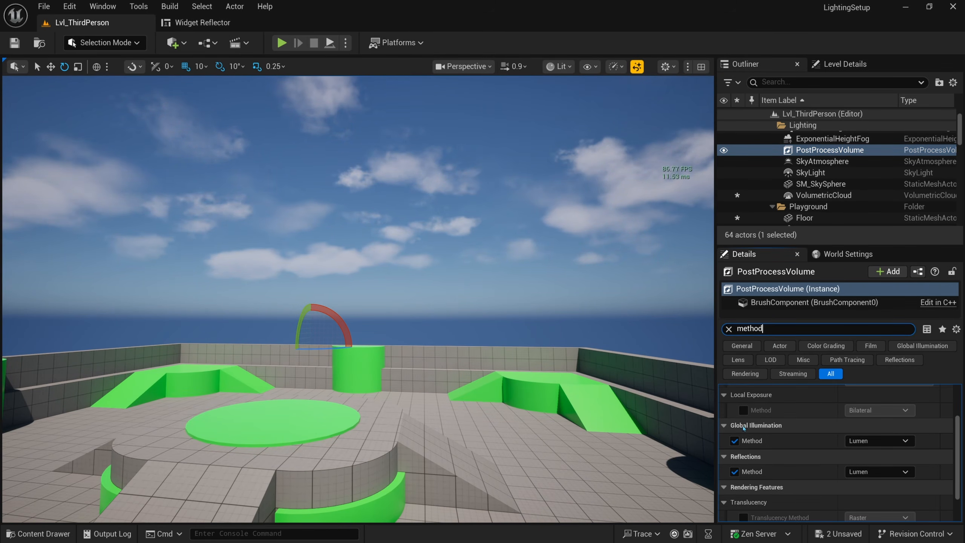
scroll(786, 417, up, 2)
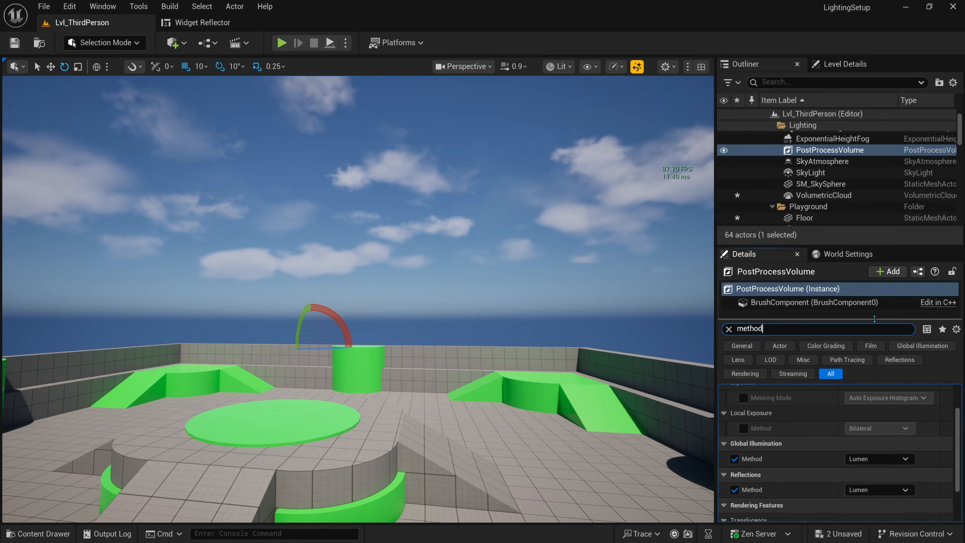
drag(847, 318, 876, 217)
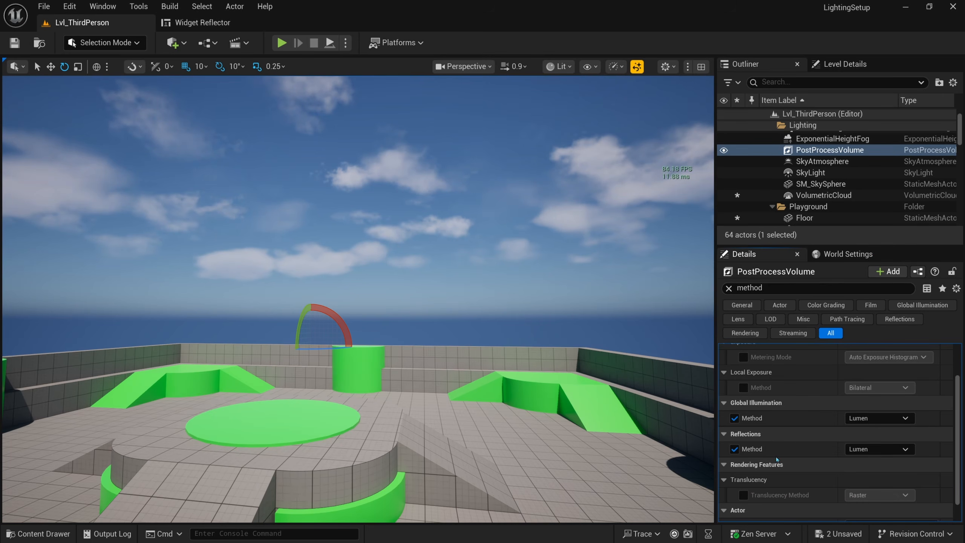
click(734, 418)
click(734, 417)
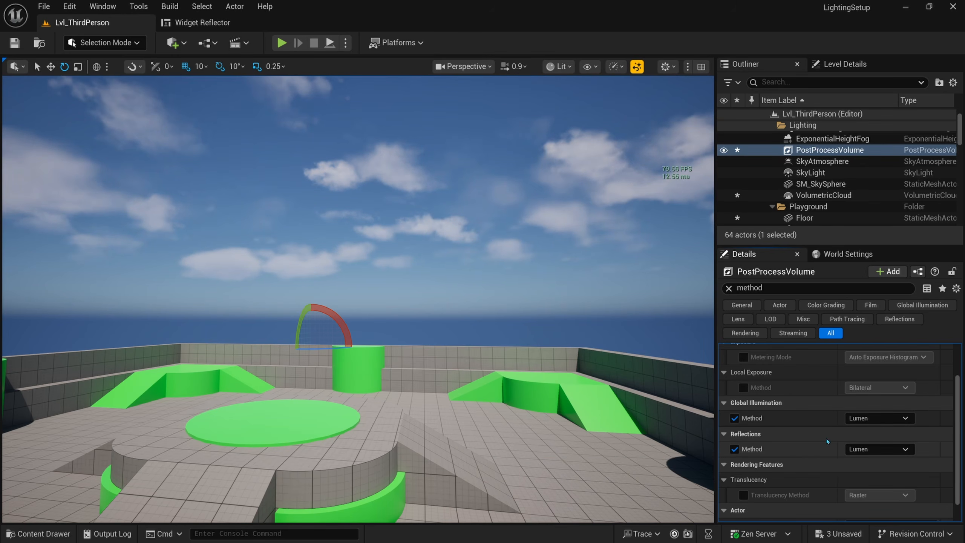
Step: Fly to the corner green ramp and set Global Illumination Method to Screen Space (Beta)
right_drag(580, 365, 547, 371)
right_drag(608, 380, 510, 384)
key(w)
right_drag(283, 270, 272, 276)
key(w)
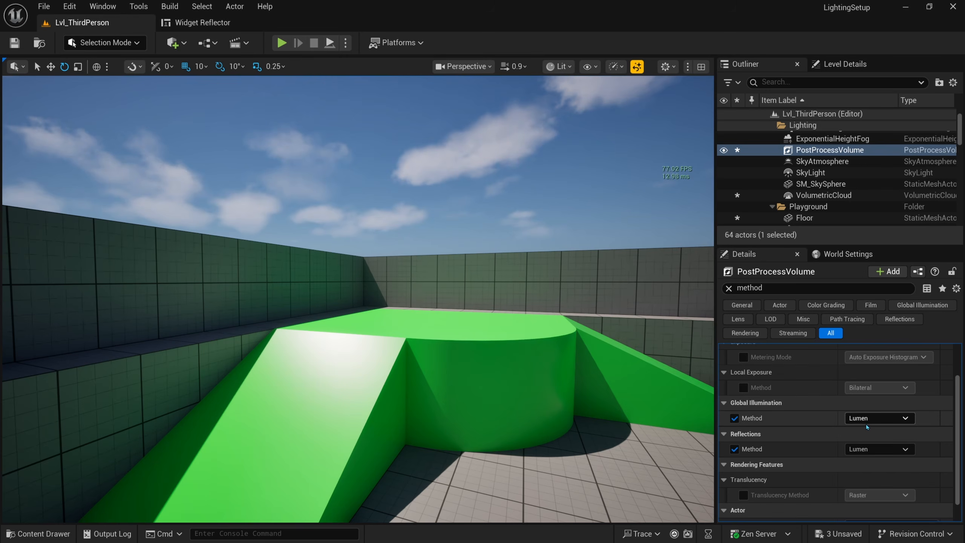
click(877, 418)
click(889, 450)
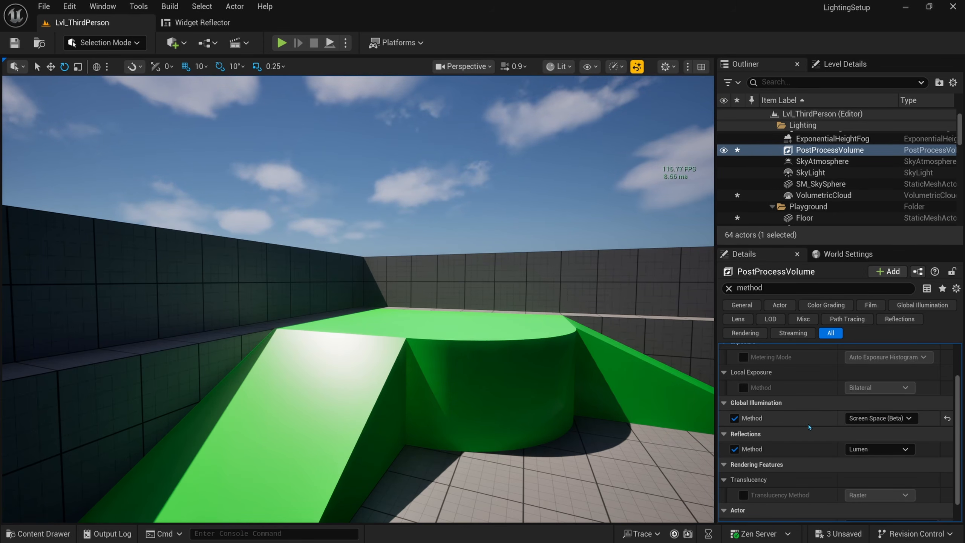
Step: Change Global Illumination Method to None
click(890, 418)
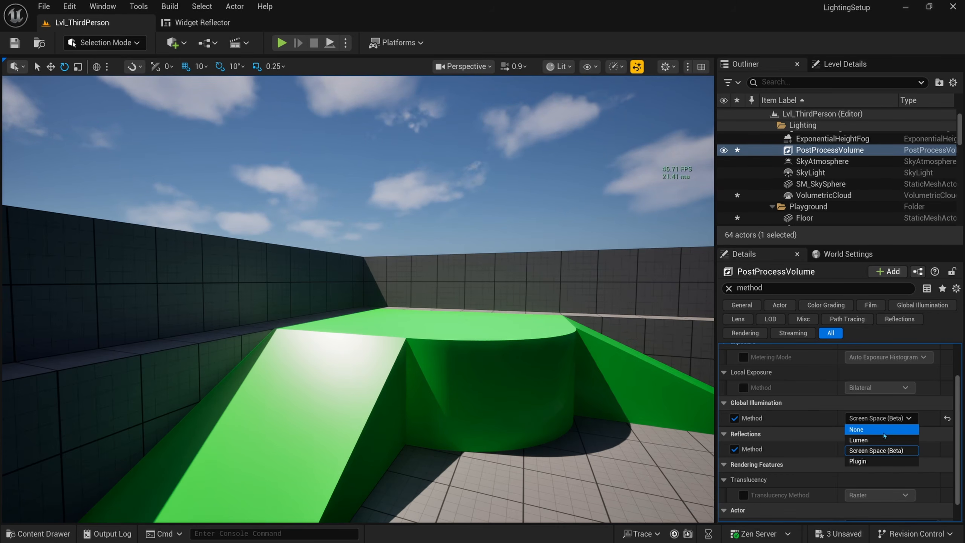
click(880, 431)
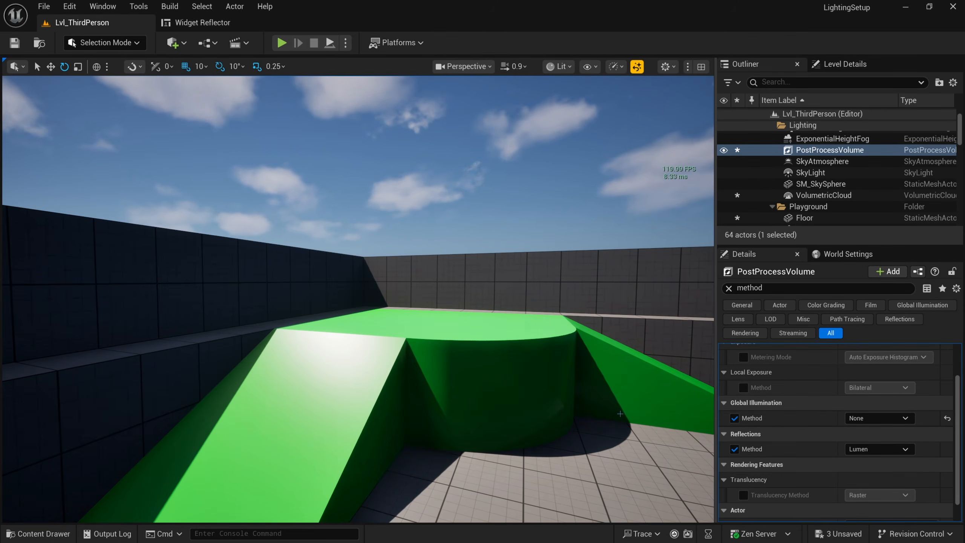
right_drag(580, 334, 571, 332)
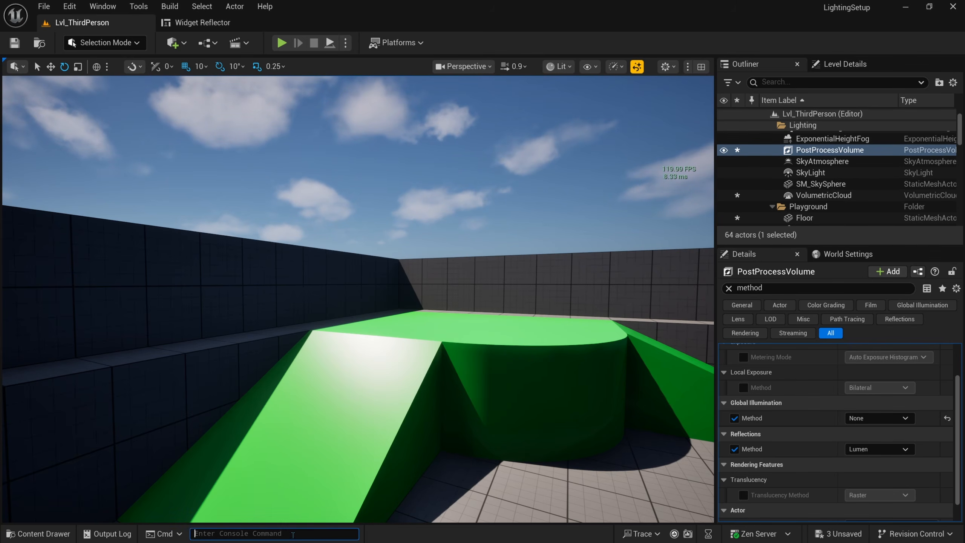
Step: Raise the frame-rate cap with the console command 't.maxfps 999'
text(t.)
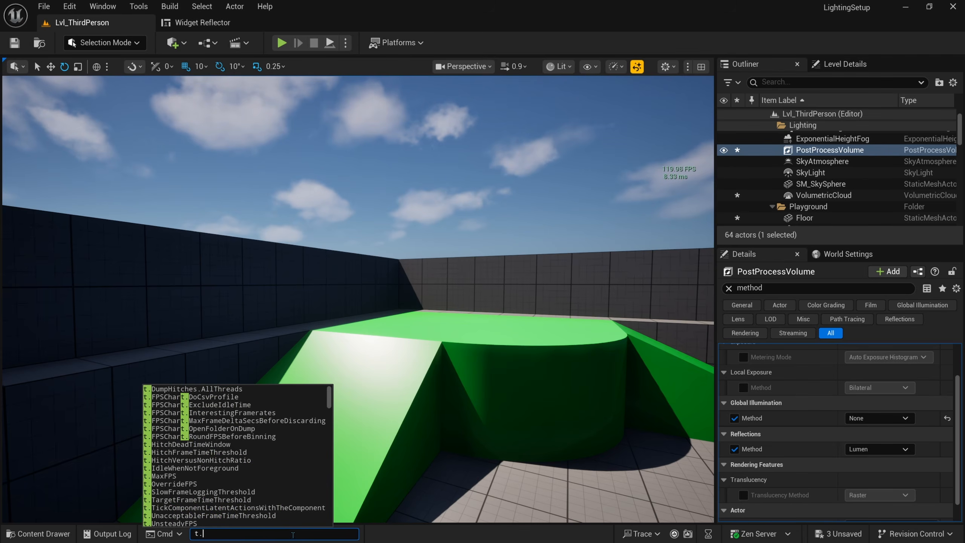
text(maxfps )
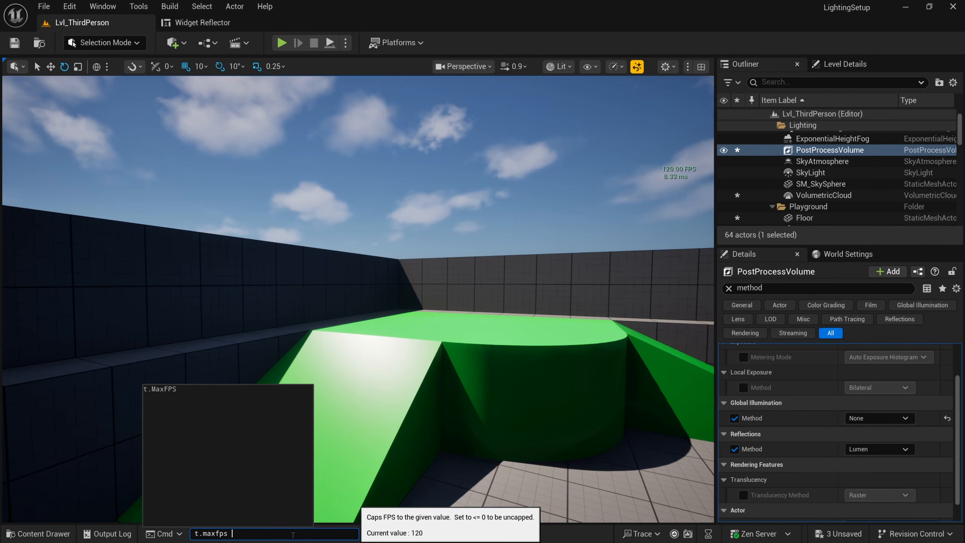
text(999)
key(Return)
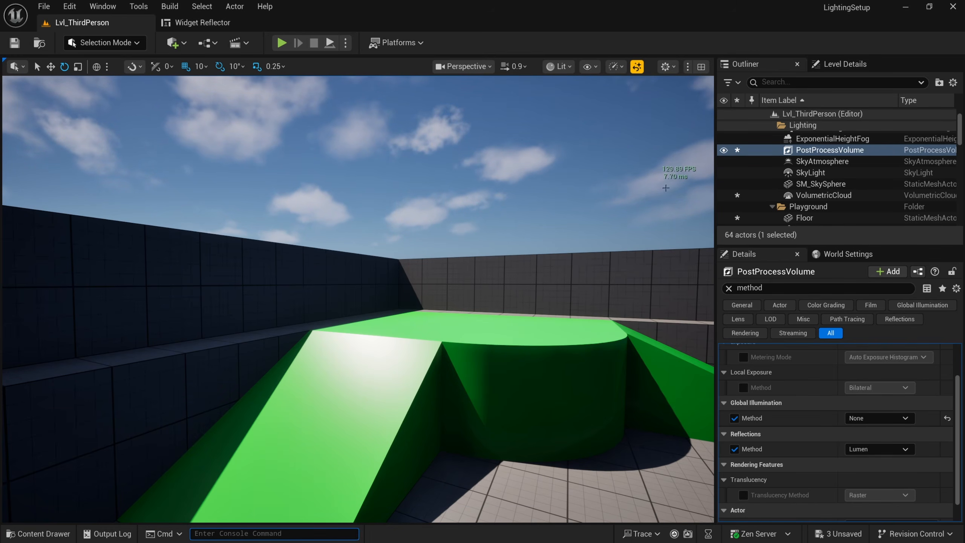
right_drag(651, 195, 652, 195)
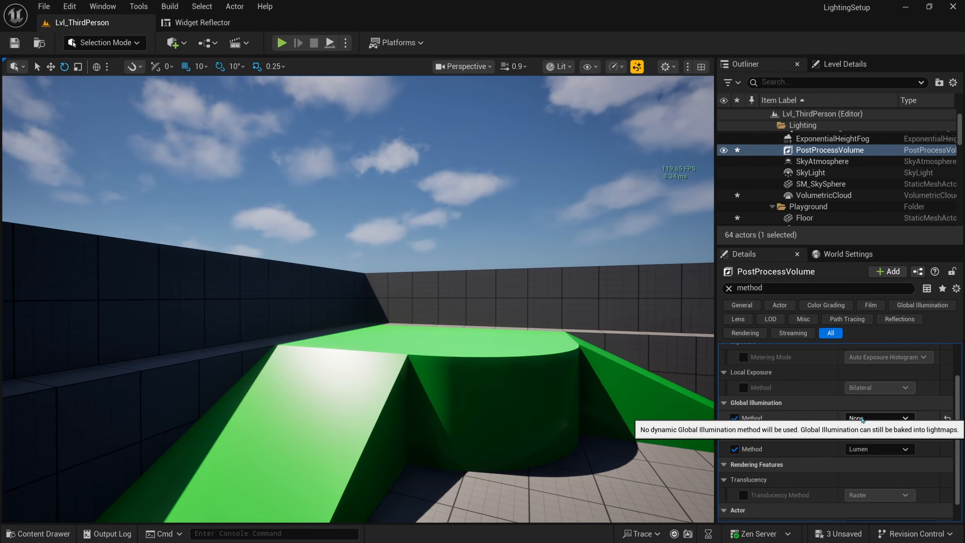
Step: Compare Screen Space (Beta) global illumination against None, ending on None
click(875, 418)
click(879, 451)
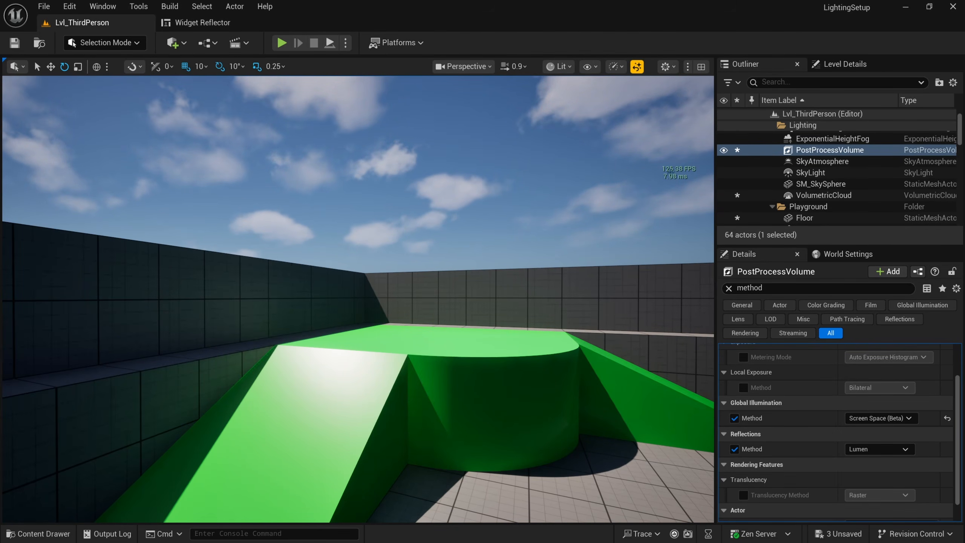
click(880, 418)
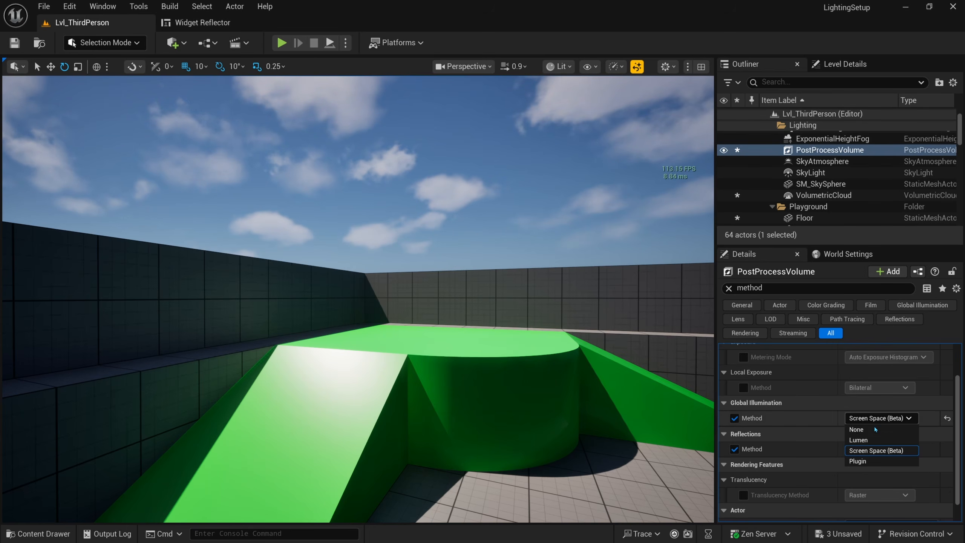
click(870, 430)
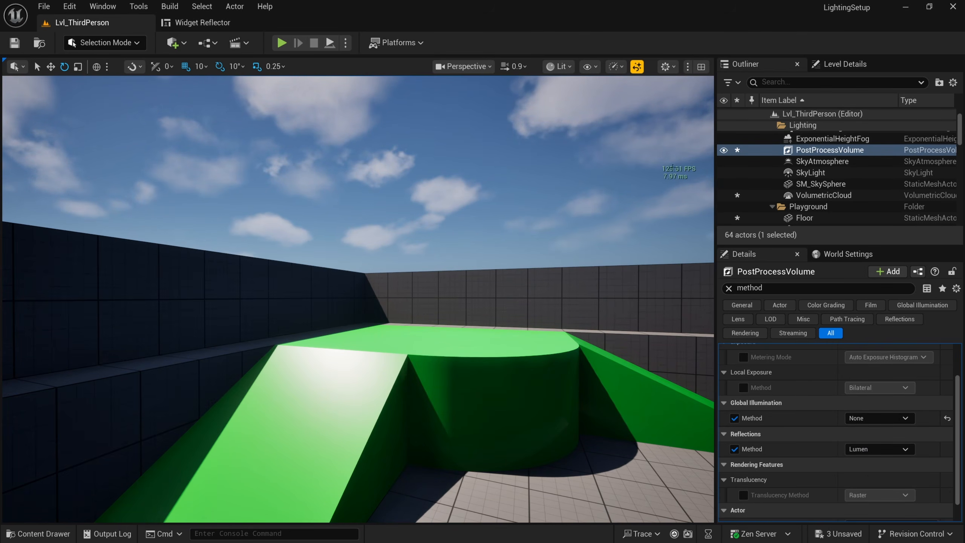
right_drag(670, 187, 651, 176)
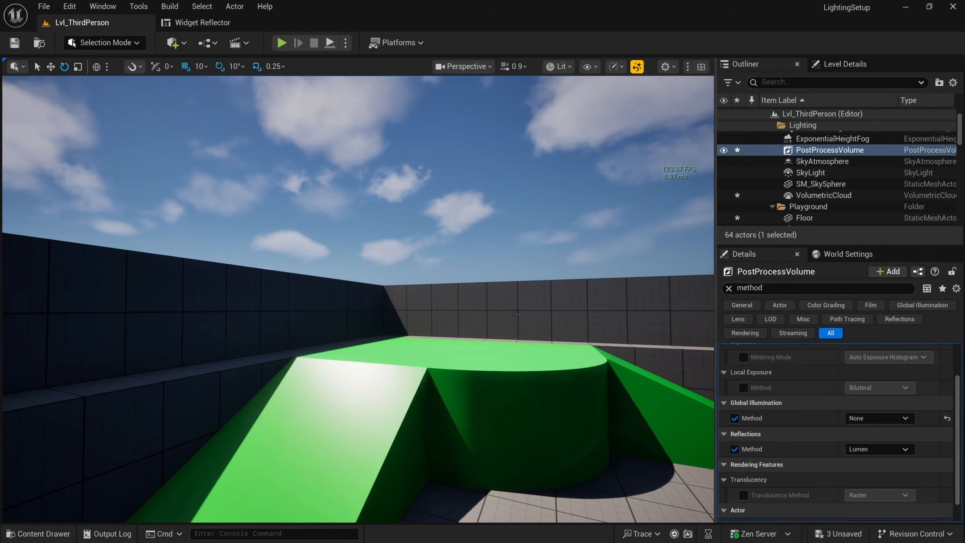
right_drag(483, 315, 461, 341)
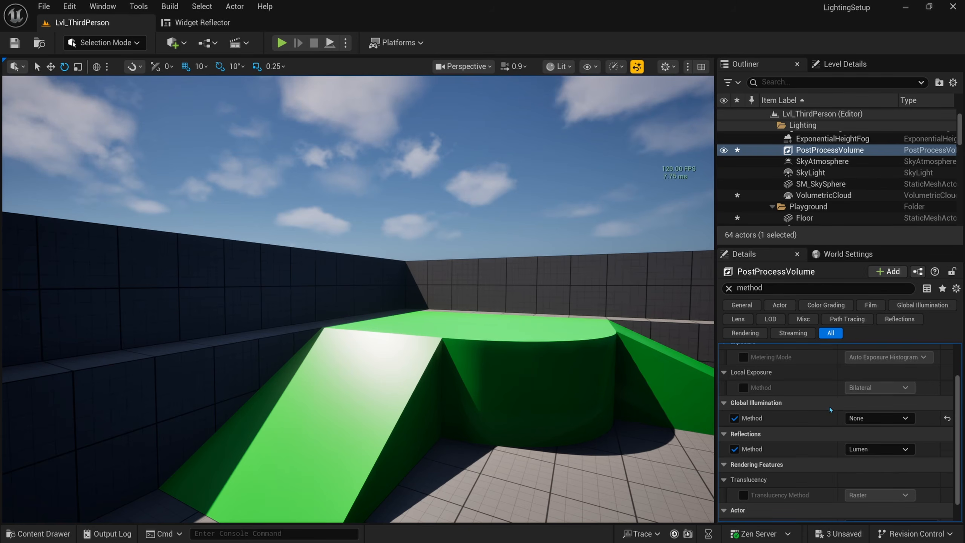
Step: Try Screen Space (Beta) global illumination once more, then set it back to None
click(878, 417)
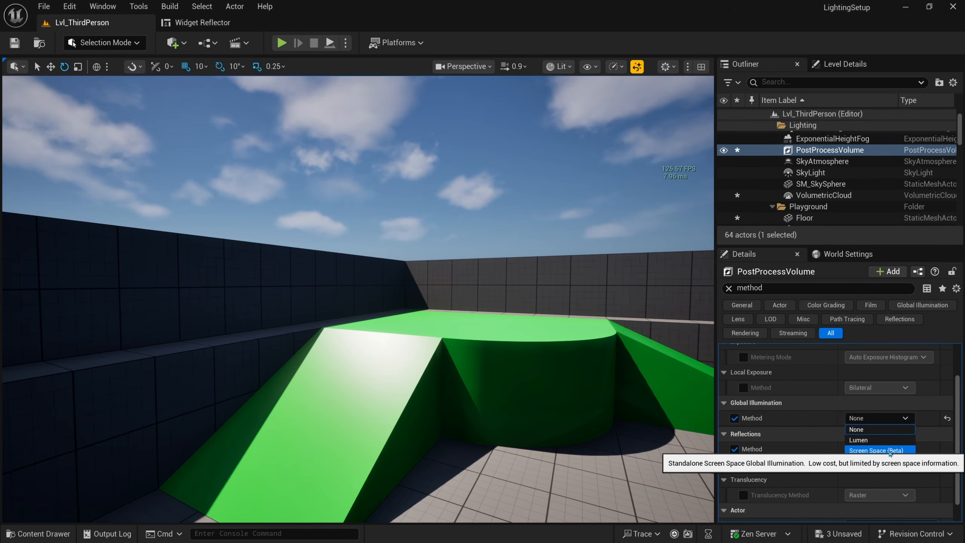
click(888, 451)
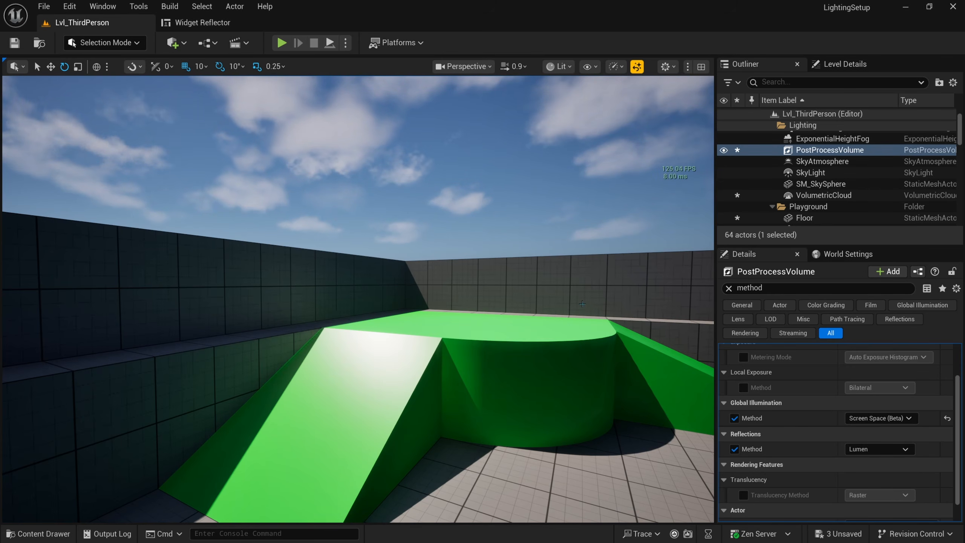
click(877, 417)
click(851, 431)
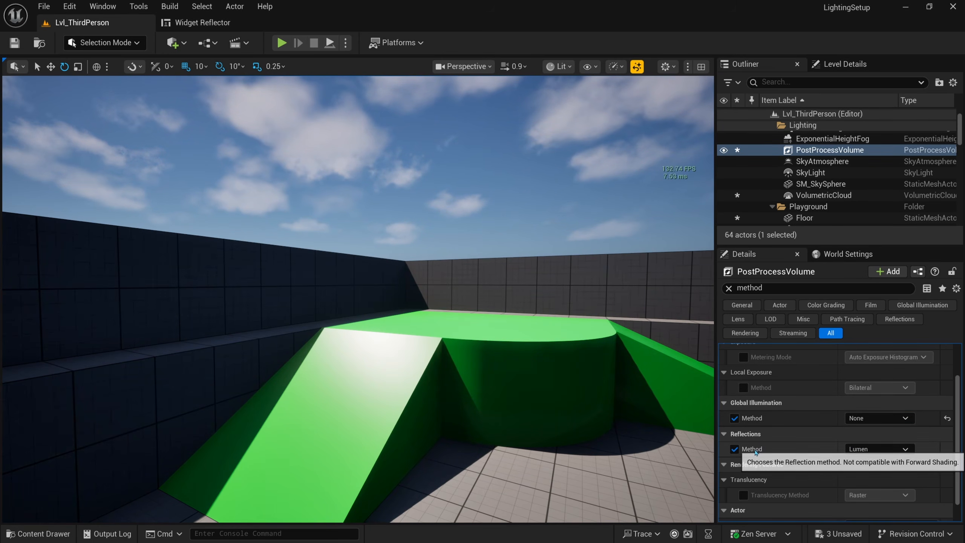
right_drag(569, 354, 405, 367)
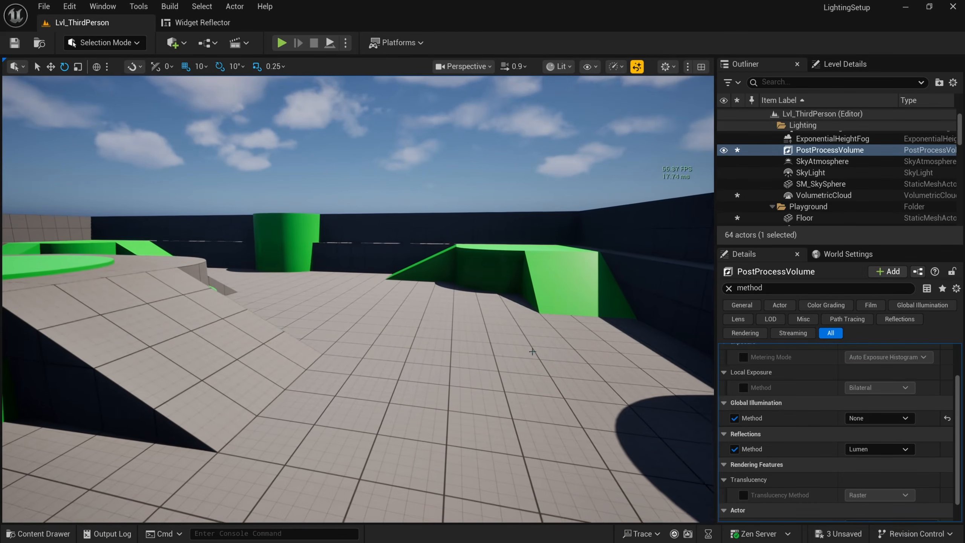
Step: Assign the M_ClearCoatBlack material to the Floor's Element 0
click(540, 419)
click(728, 288)
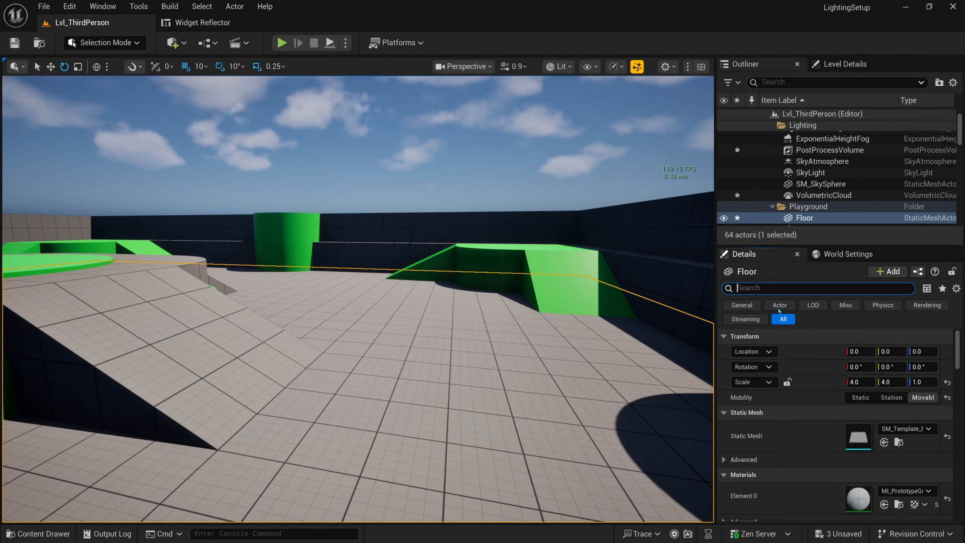
click(906, 491)
text(clear)
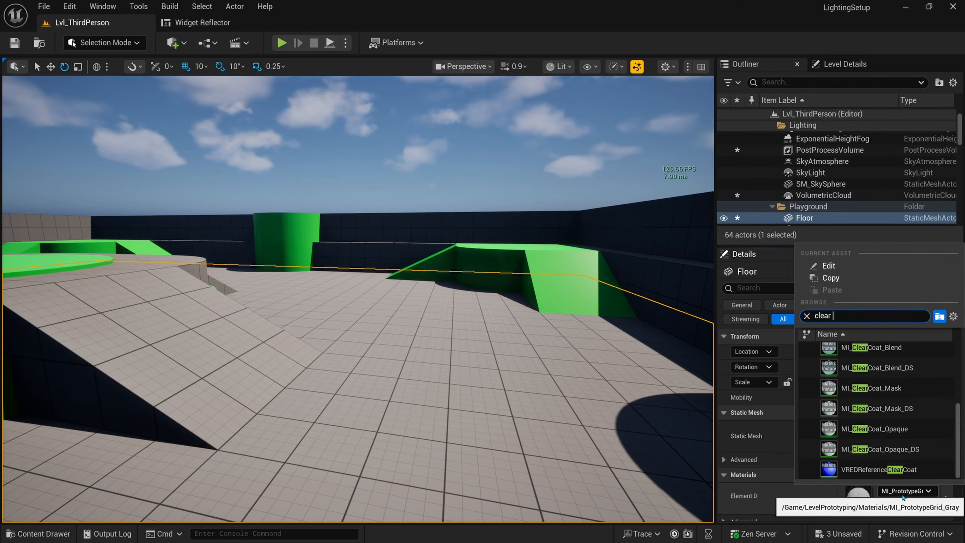
text( coat)
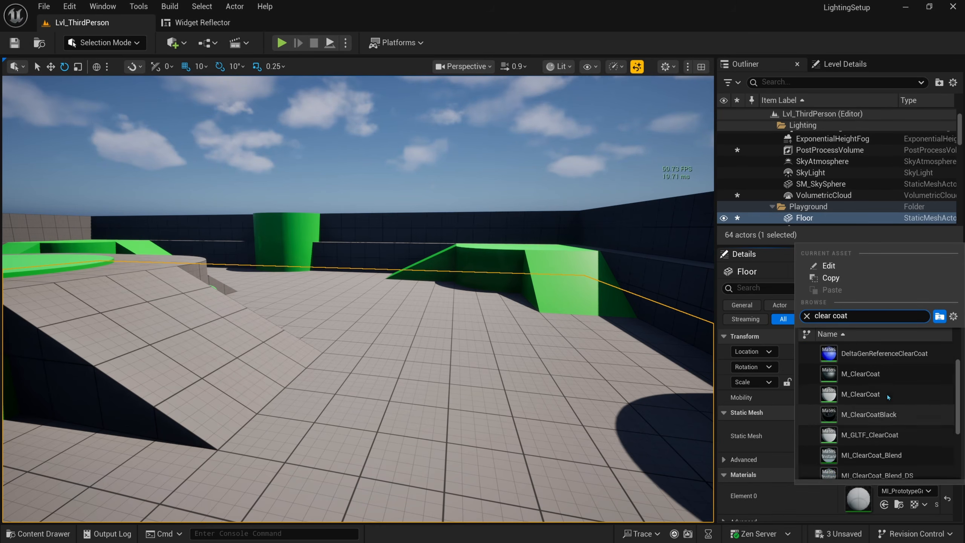
click(828, 435)
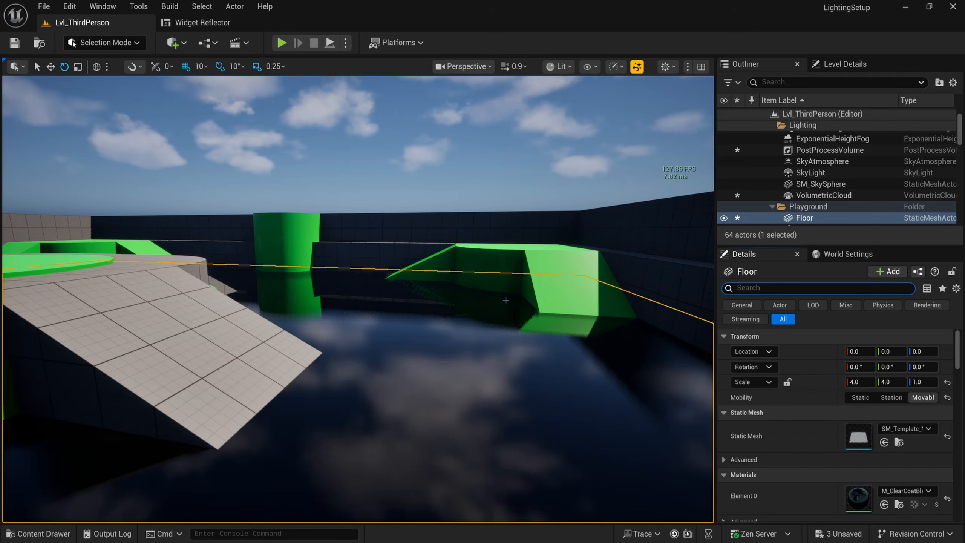
Step: Deselect the floor and fly around its reflections toward the green column and ramps
right_drag(480, 178, 365, 215)
key(w)
click(479, 177)
key(q)
key(d)
key(e)
key(w)
key(s)
key(w)
key(s)
key(w)
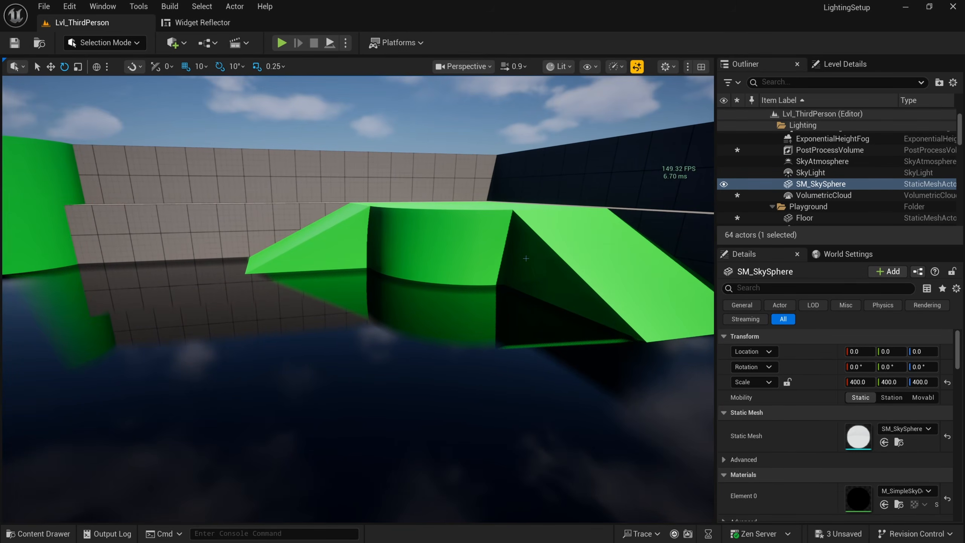
Step: Filter the PostProcessVolume's Details by 'method' and set Global Illumination Method to Lumen
click(830, 150)
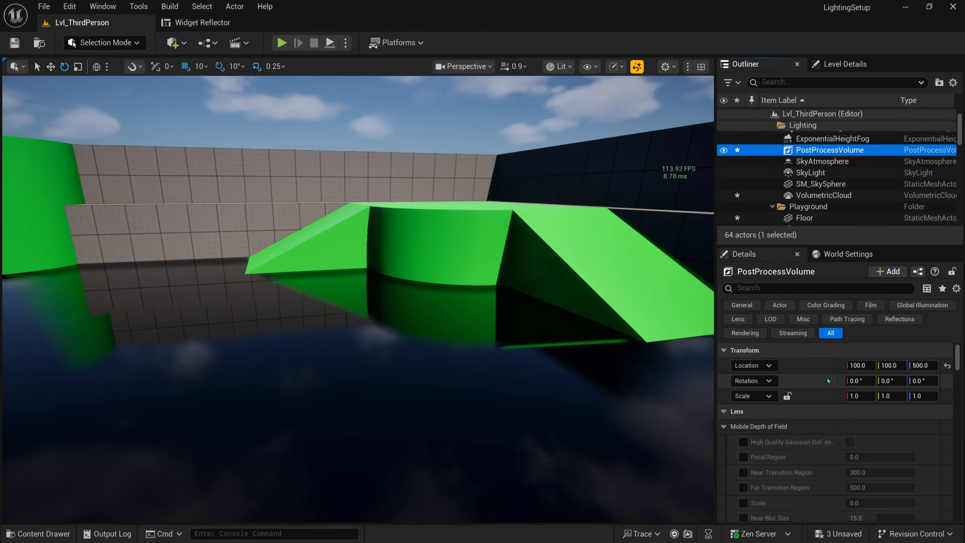
click(786, 288)
text(method)
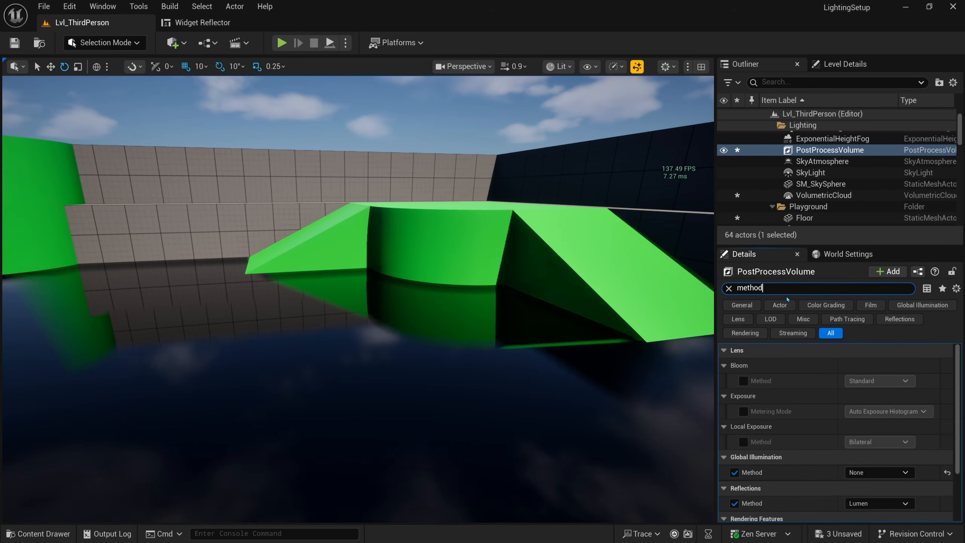
scroll(779, 399, down, 1)
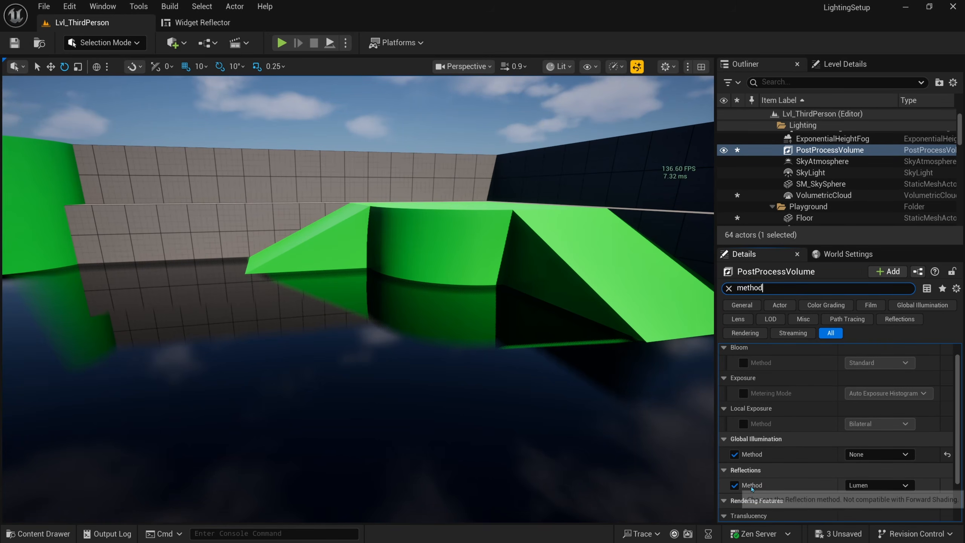
click(877, 454)
click(870, 476)
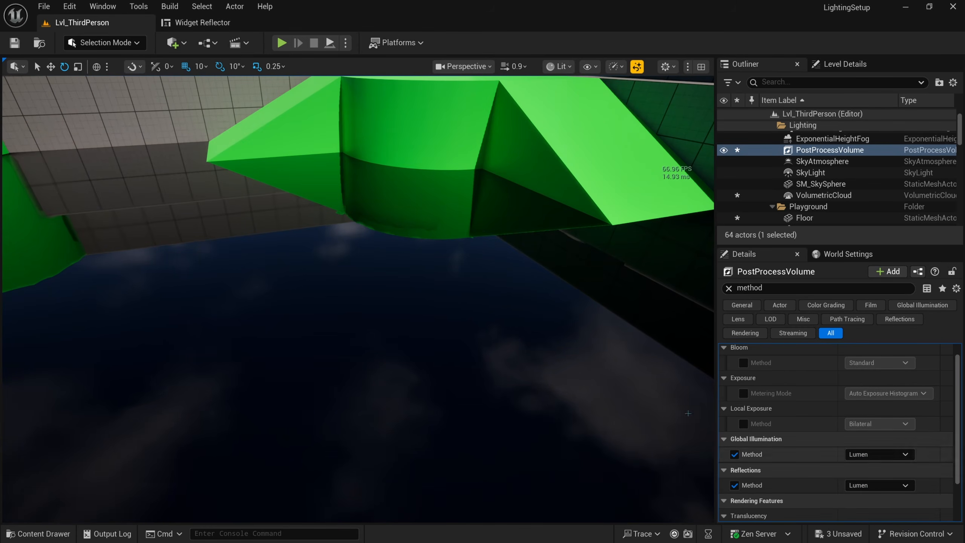
Step: Move the camera back over the reflective pool toward the green cylinder
mouse_move(494, 304)
right_down()
mouse_move(524, 346)
mouse_move(519, 315)
mouse_move(501, 350)
mouse_move(452, 338)
mouse_move(494, 323)
right_up()
key(s)
key(a)
right_drag(437, 146, 523, 314)
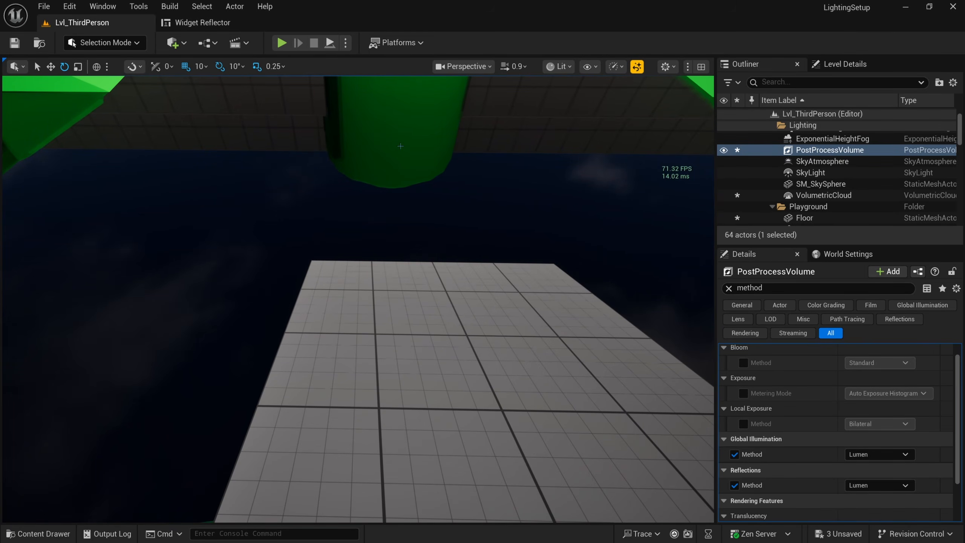
Step: Try Screen Space (Beta) GI, then set GI Method to None and Reflections to Screen Space
click(875, 454)
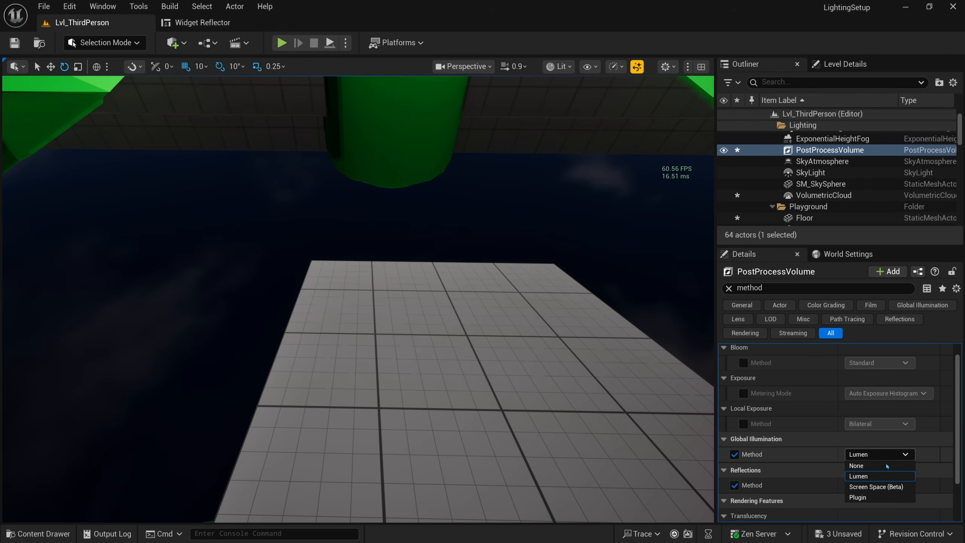
click(870, 488)
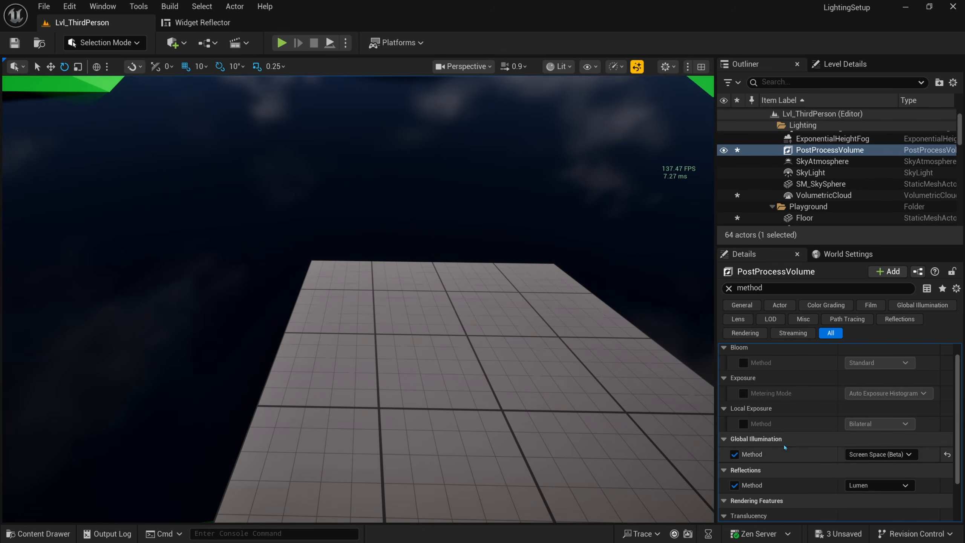
click(858, 455)
click(861, 465)
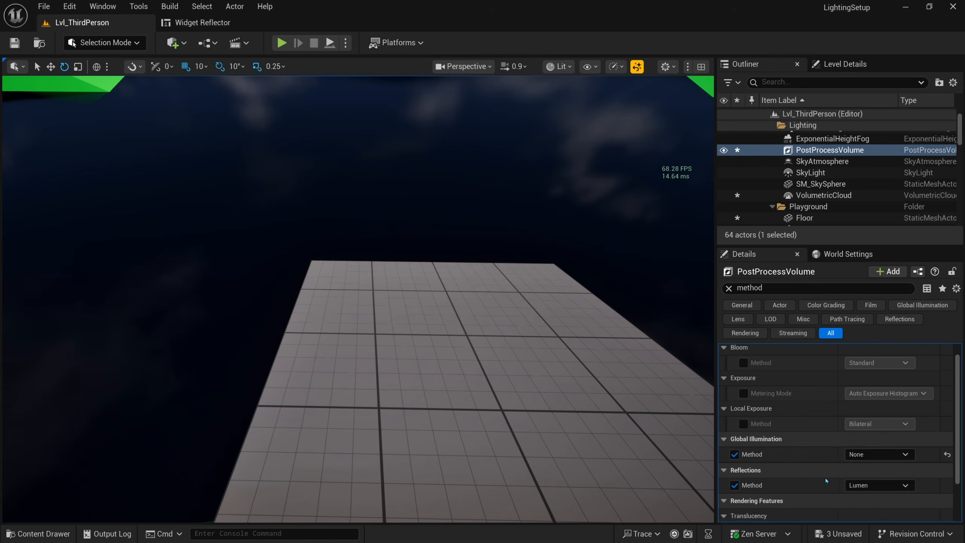
click(875, 485)
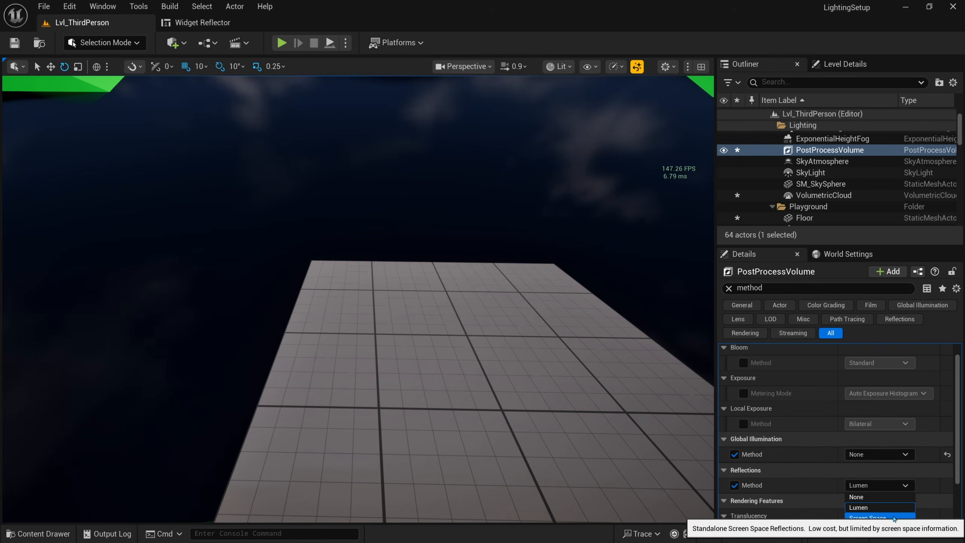
click(873, 519)
Step: Orbit the view toward the wall and green cylinder, then select SM_SkySphere
right_drag(532, 334, 461, 277)
mouse_move(416, 246)
right_down()
mouse_move(464, 236)
mouse_move(428, 245)
right_up()
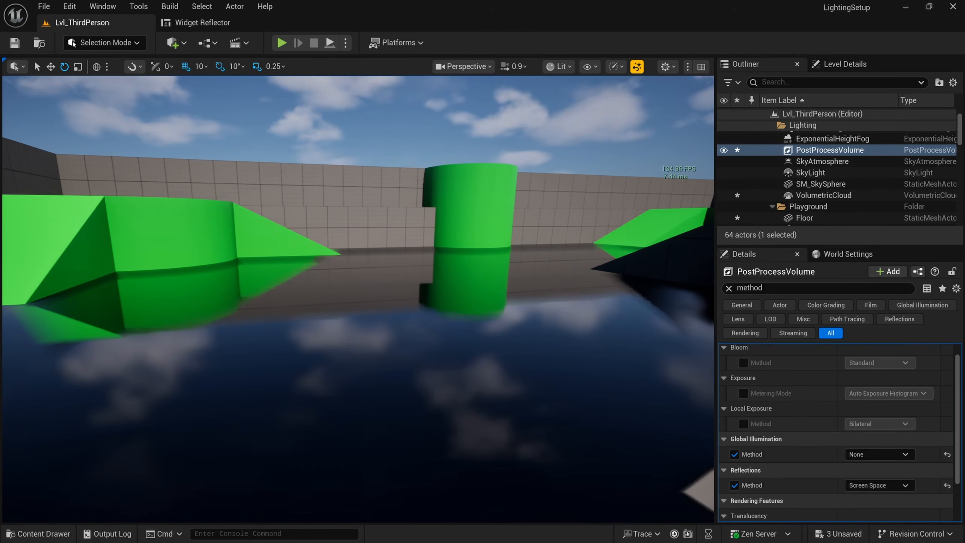
right_drag(512, 256, 512, 255)
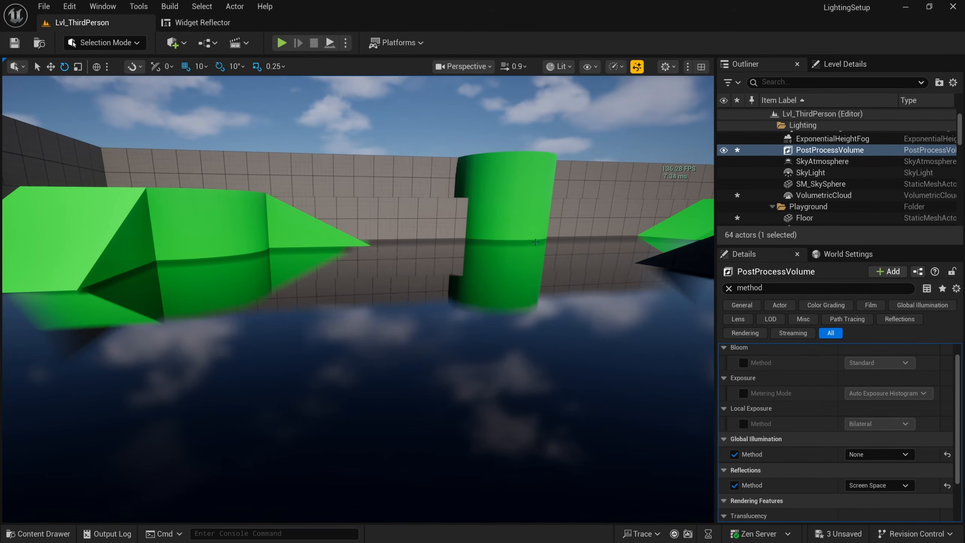
click(528, 205)
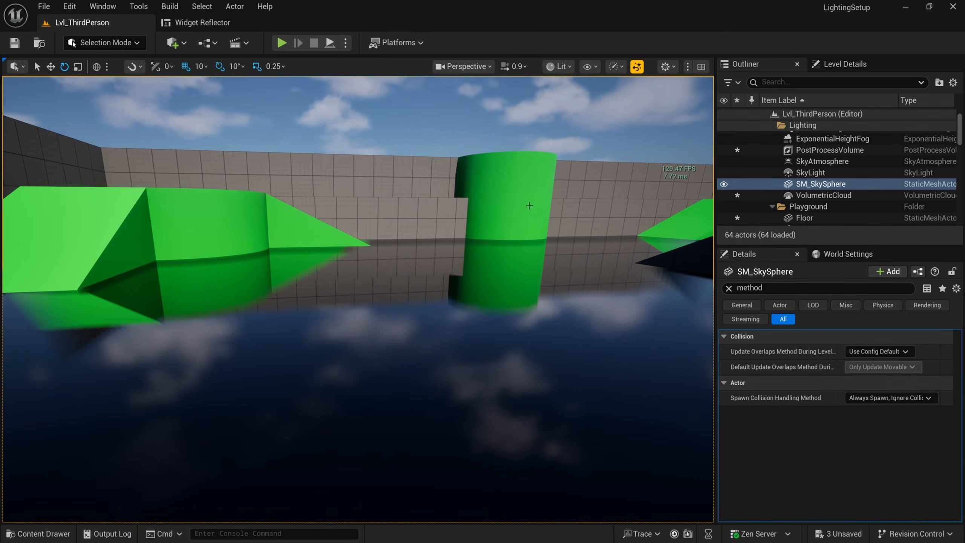
Step: Clear the Details search, reselect the PostProcessVolume, and show only modified properties
click(729, 288)
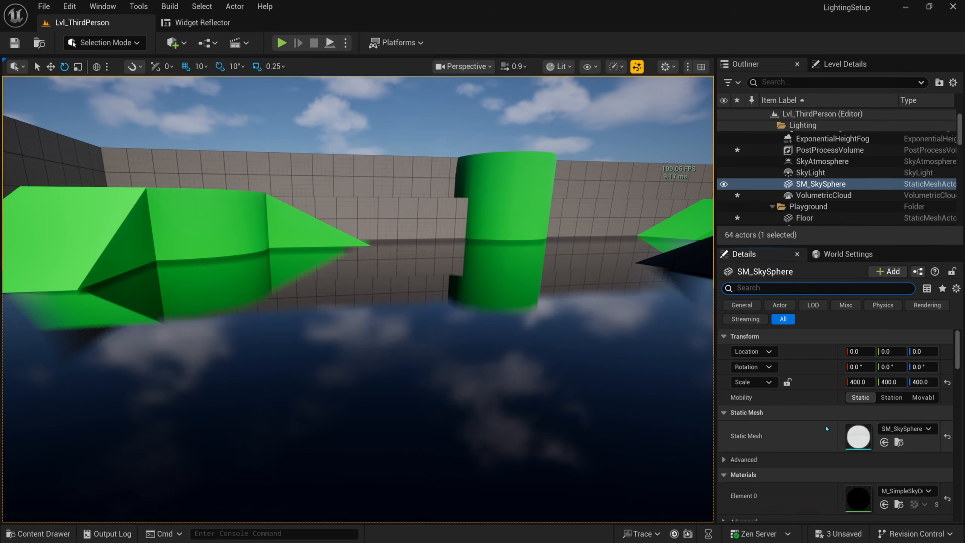
click(813, 151)
scroll(814, 384, down, 5)
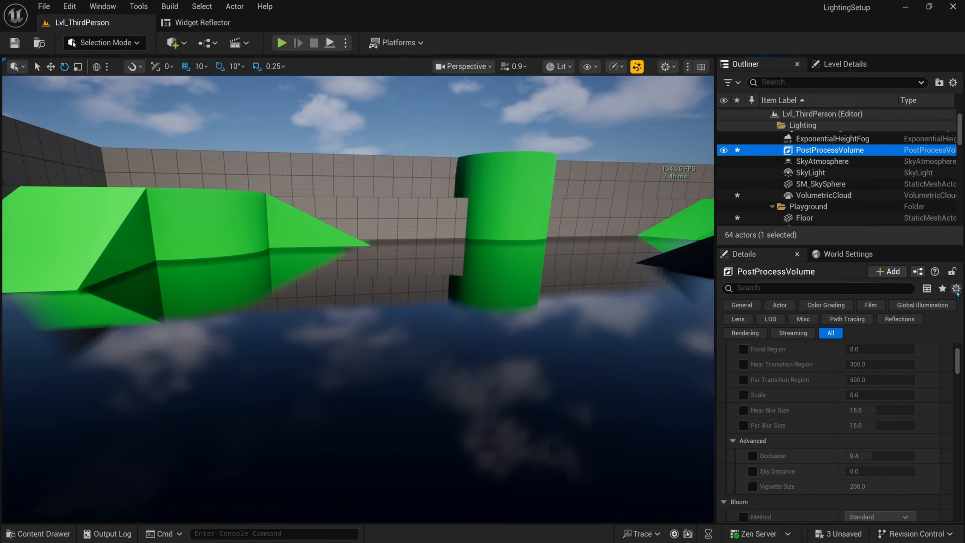
click(956, 289)
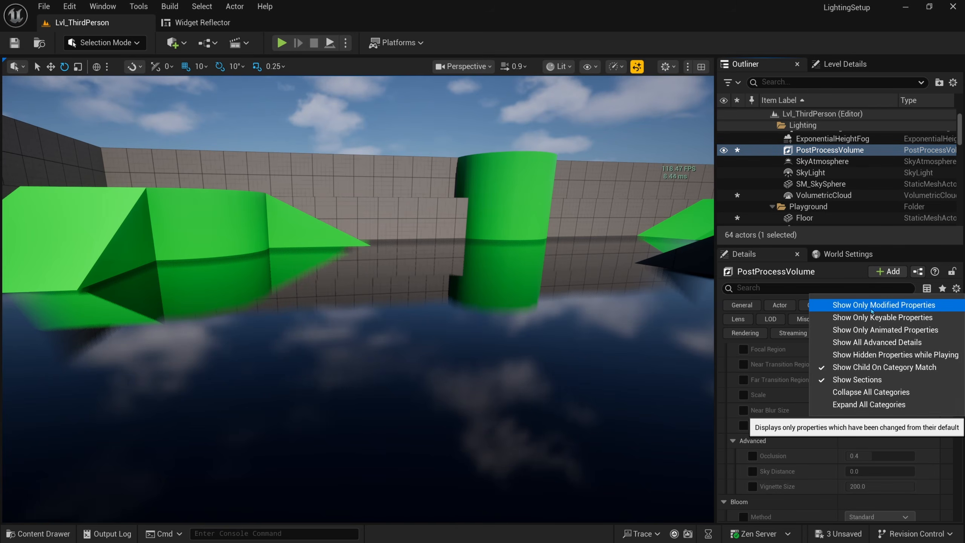
click(867, 306)
Step: Review the overrides: Min/Max EV100 0.0, Global Illumination None, Screen Space reflections
scroll(817, 379, up, 3)
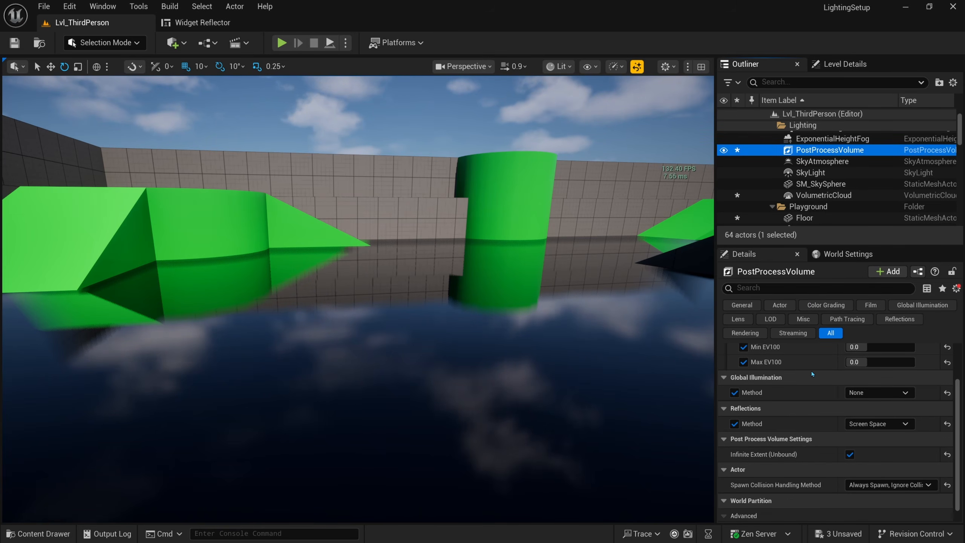
scroll(814, 392, down, 1)
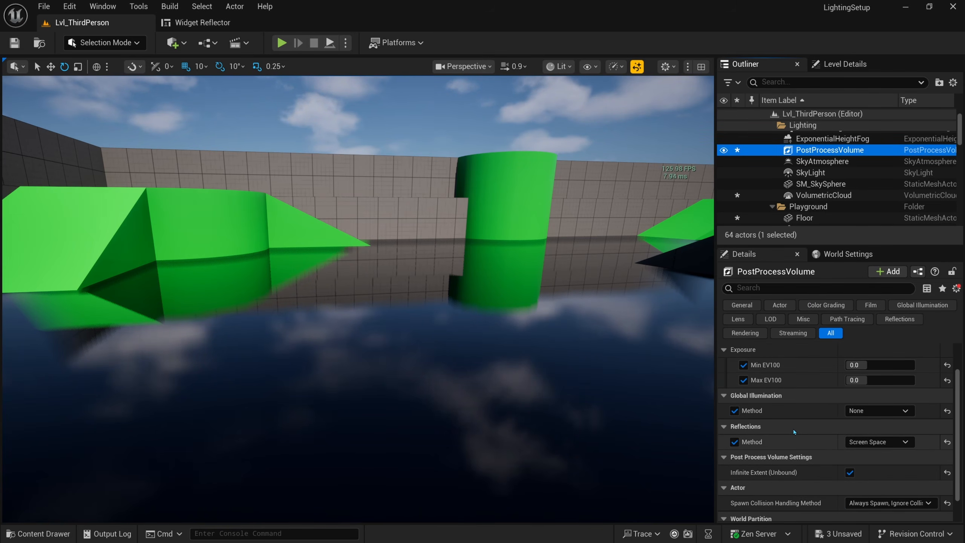
scroll(781, 443, down, 1)
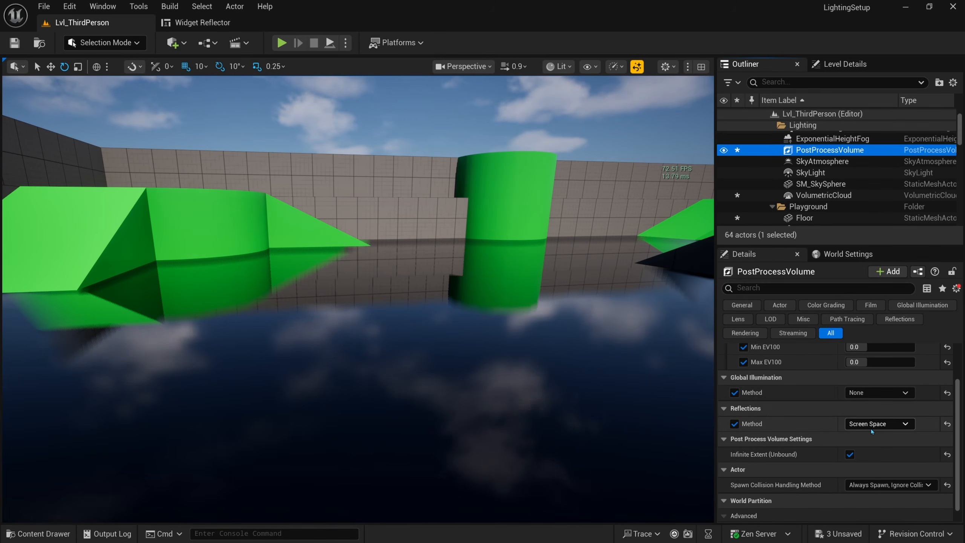
scroll(855, 418, up, 3)
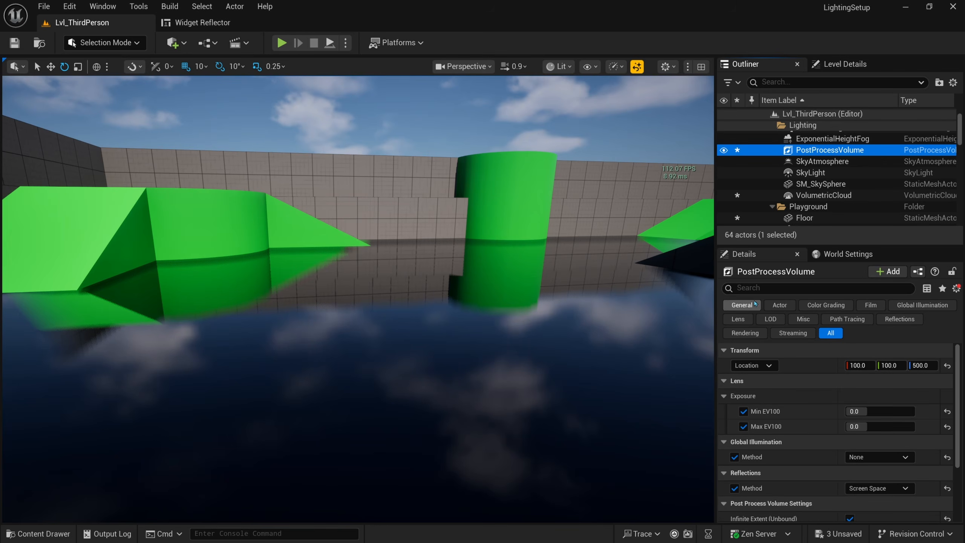
click(753, 288)
Step: Search Details for 'ambine' and show all properties instead of only modified ones
text(ambin)
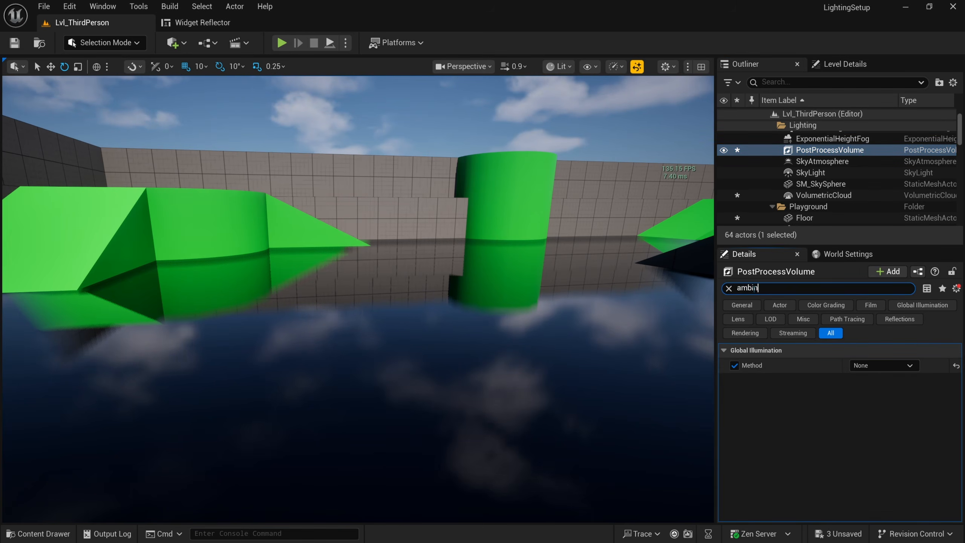
key(BackSpace)
text(ent)
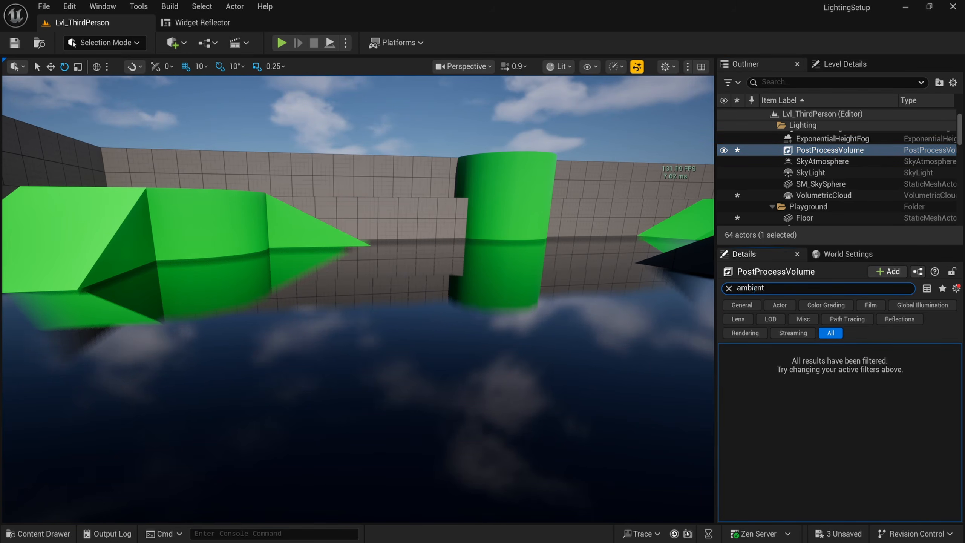
click(957, 288)
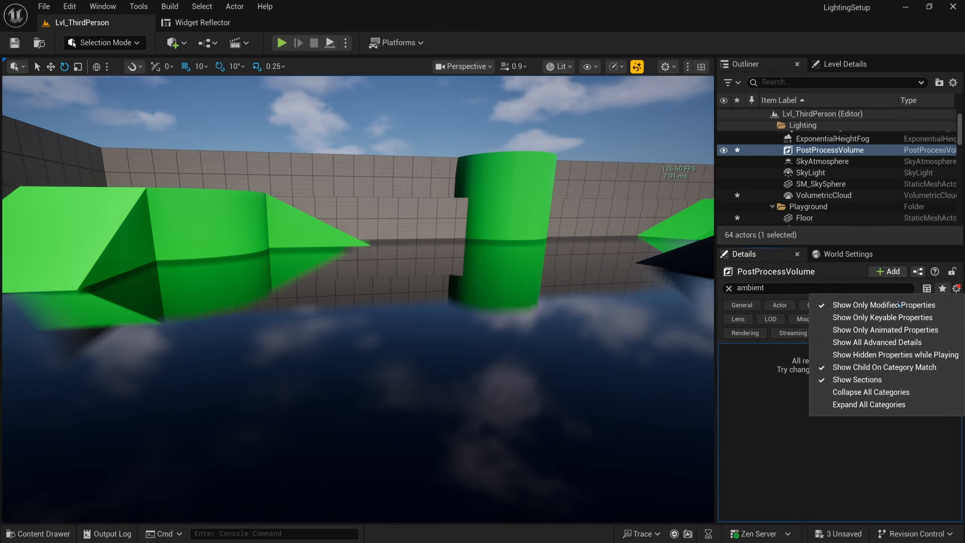
click(838, 306)
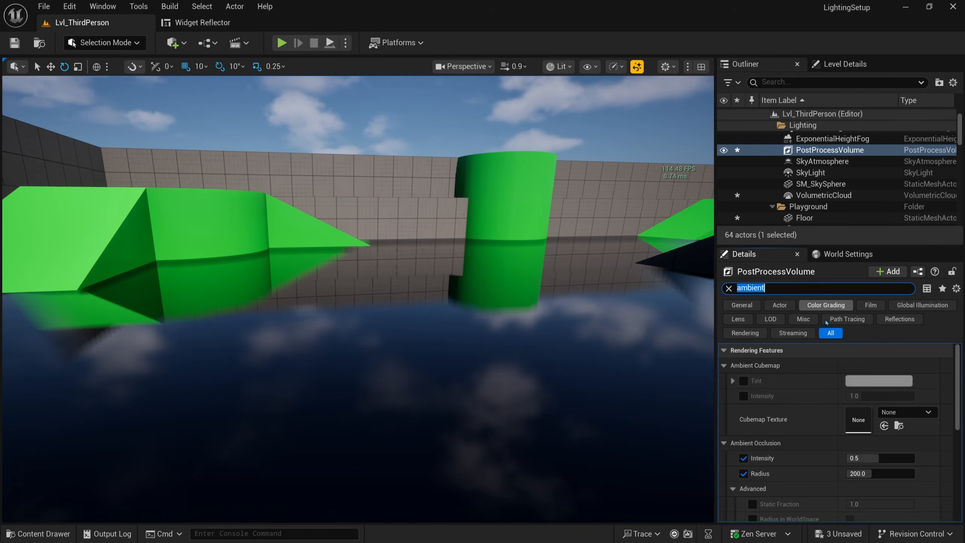
Step: Fly the view forward along the wall past the green cylinder
key(e)
key(w)
right_drag(357, 299, 334, 326)
scroll(794, 459, down, 1)
key(w)
Step: Vary Ambient Occlusion Intensity between about 0.27 and 1.0 while comparing ledge corners
key(w)
key(w)
drag(881, 441, 915, 440)
key(w)
right_drag(357, 299, 403, 295)
right_drag(364, 334, 378, 346)
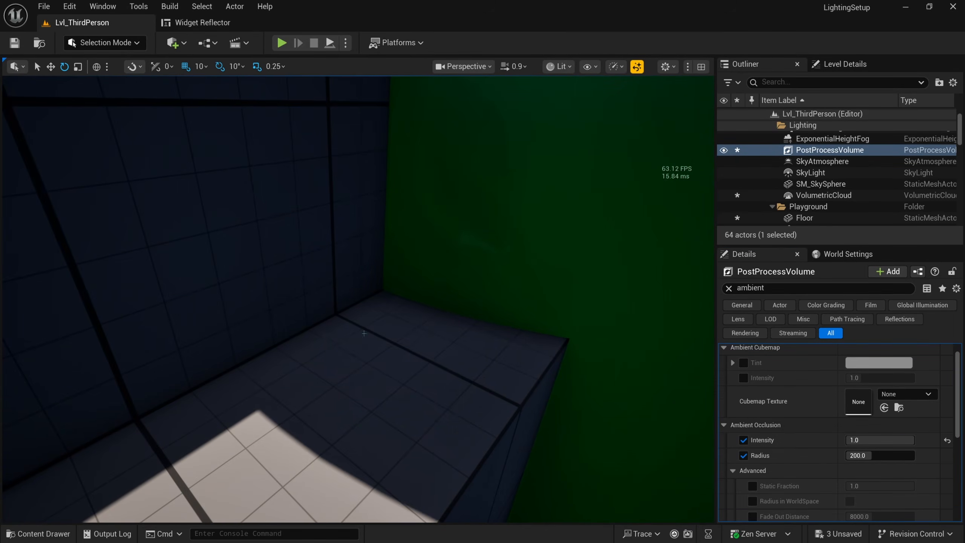
drag(884, 440, 862, 441)
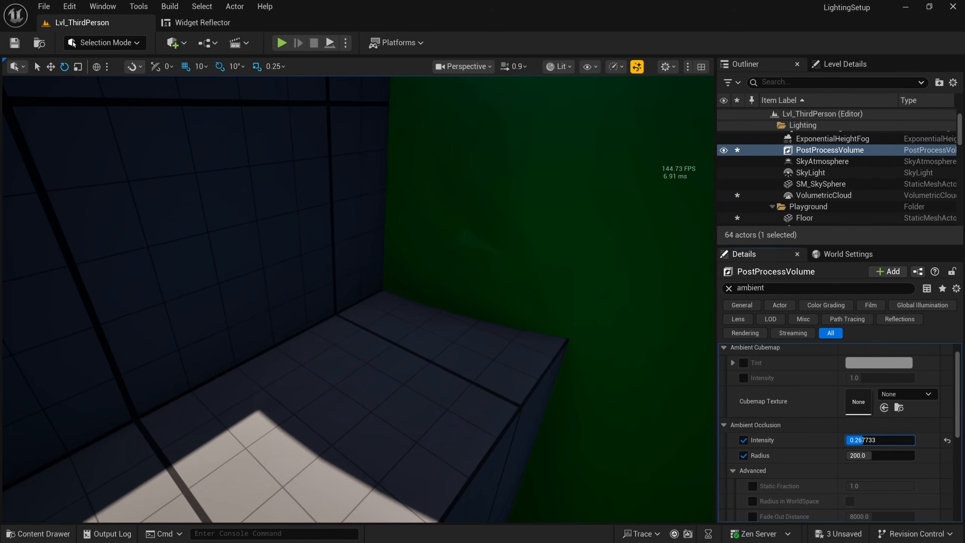
right_drag(358, 299, 473, 322)
key(w)
drag(900, 443, 881, 441)
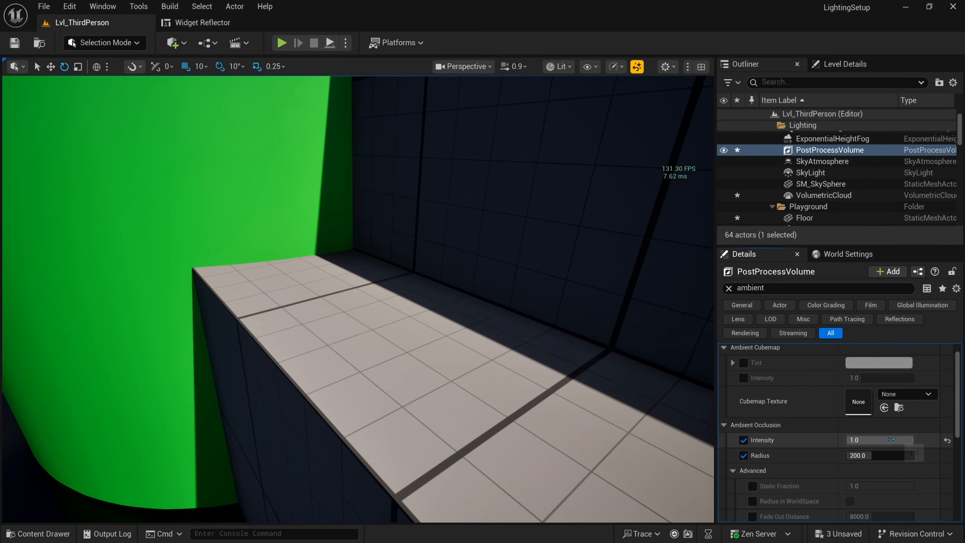
Step: Commit Ambient Occlusion Intensity at 1.0 and enter 0.1 into Radius
click(873, 440)
mouse_move(914, 440)
mouse_down()
mouse_move(863, 440)
mouse_move(906, 440)
mouse_up()
click(887, 440)
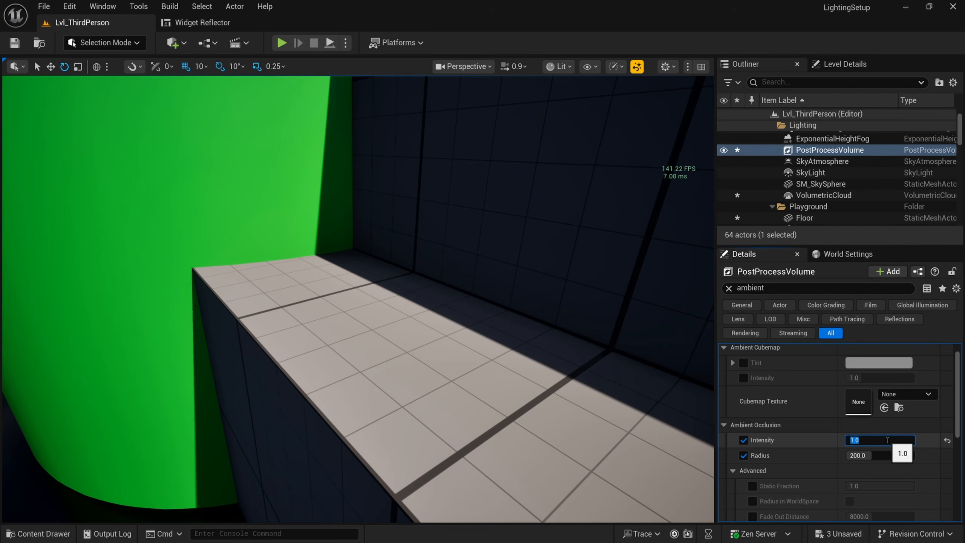
key(Tab)
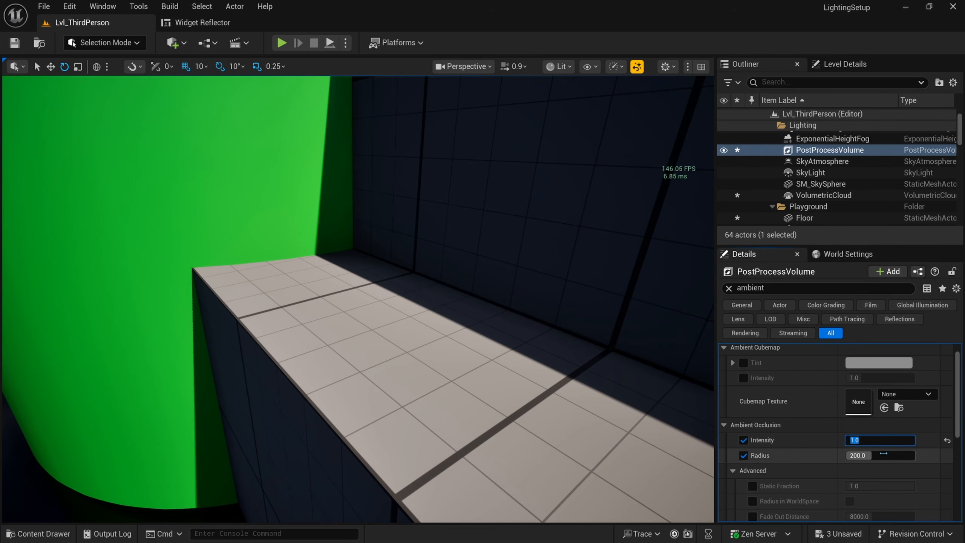
text(0.1)
Step: Test other Ambient Occlusion Radius values, then reset Radius to its default 200.0
drag(878, 454, 876, 453)
right_drag(546, 429, 546, 429)
key(w)
scroll(546, 429, down, 1)
drag(885, 456, 874, 456)
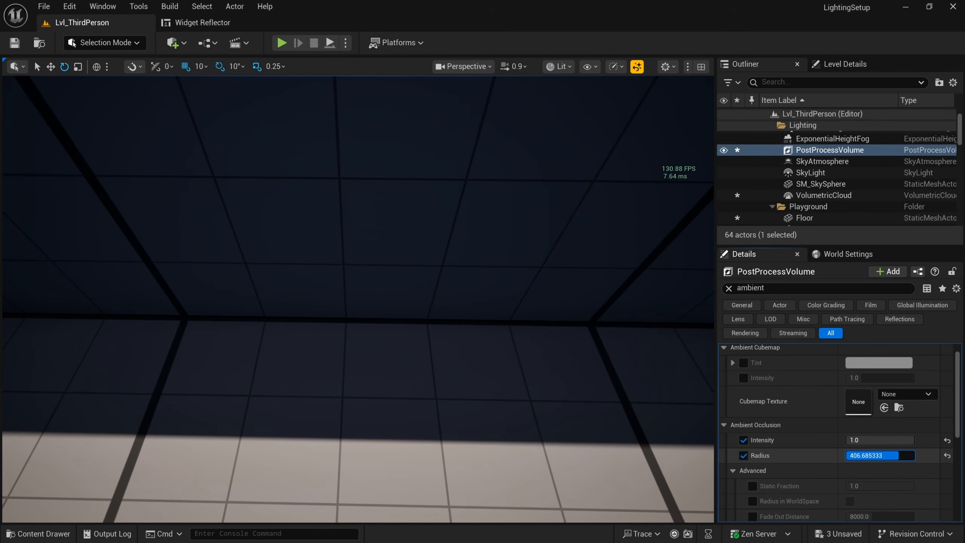
key(Return)
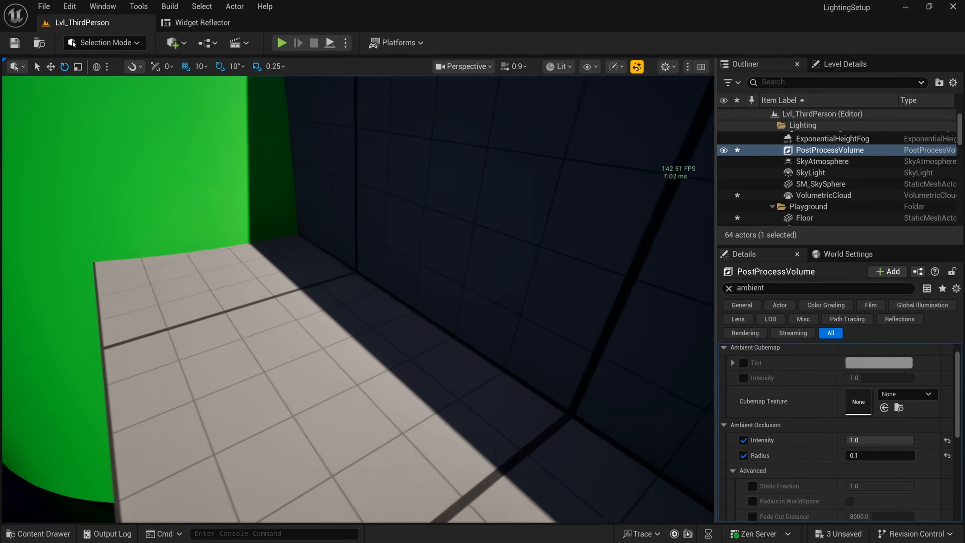
drag(880, 456, 943, 461)
click(947, 456)
Step: Set Ambient Occlusion Intensity to 0.75 and pull the view back toward the ramps
scroll(483, 440, up, 2)
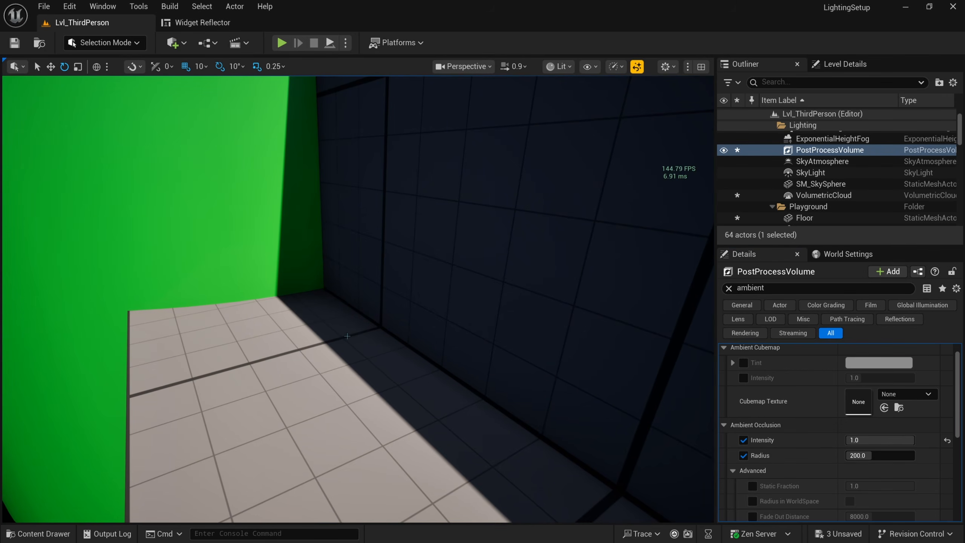
scroll(433, 386, down, 3)
click(898, 441)
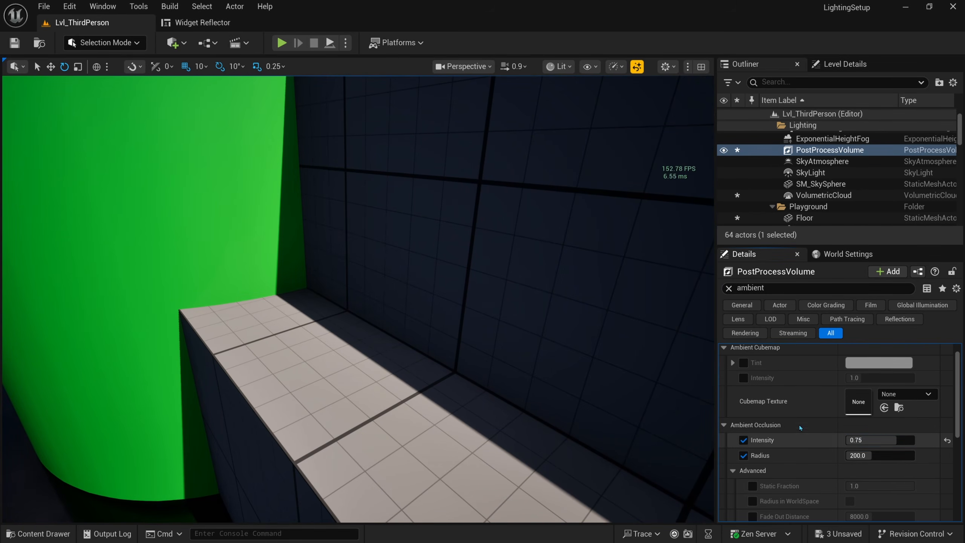
key(s)
right_drag(532, 373, 457, 318)
key(w)
click(813, 161)
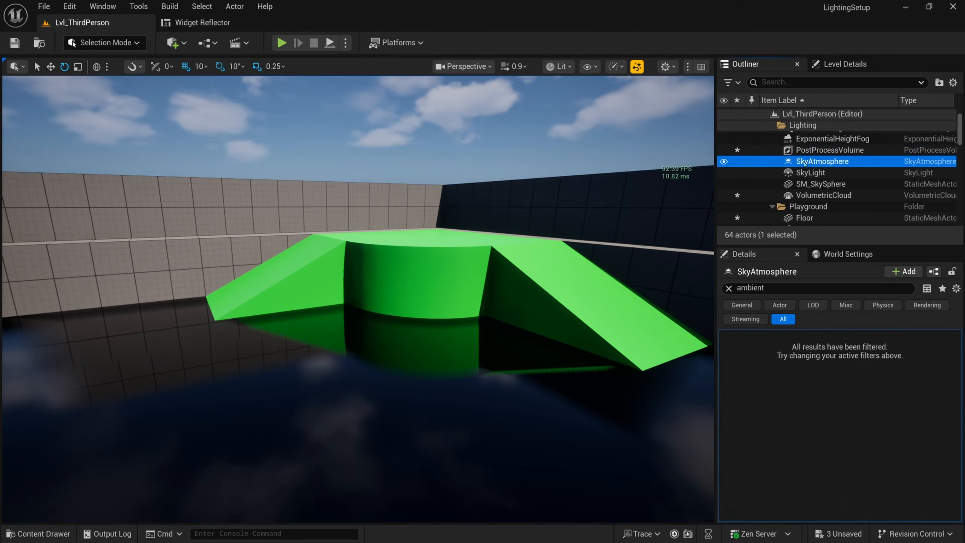
click(816, 150)
click(728, 287)
scroll(853, 456, down, 10)
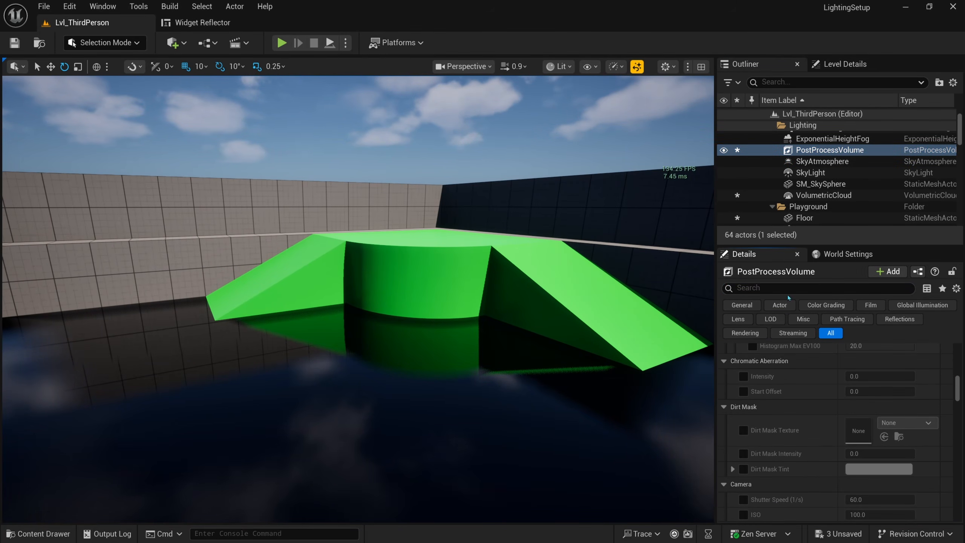
text(methof)
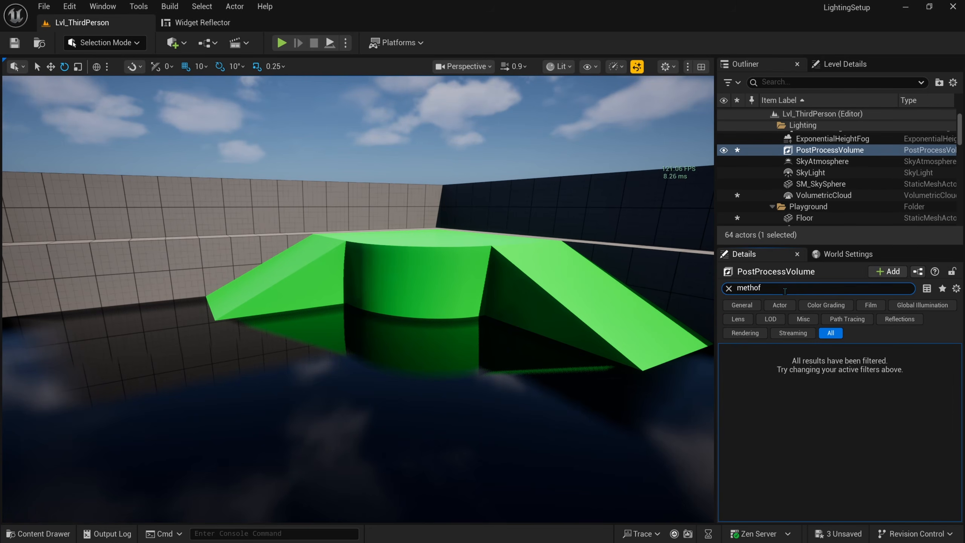
key(BackSpace)
text(d)
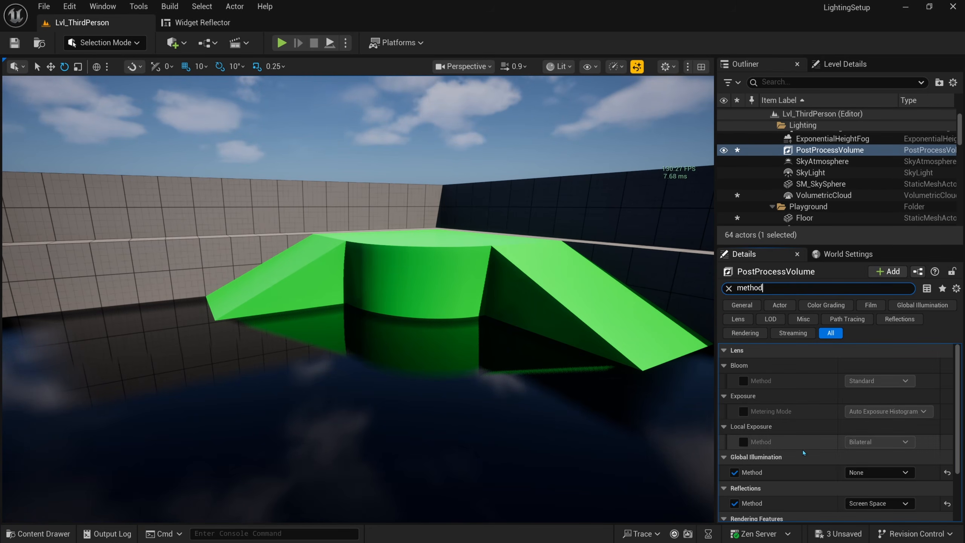
scroll(835, 445, down, 1)
click(878, 454)
click(864, 476)
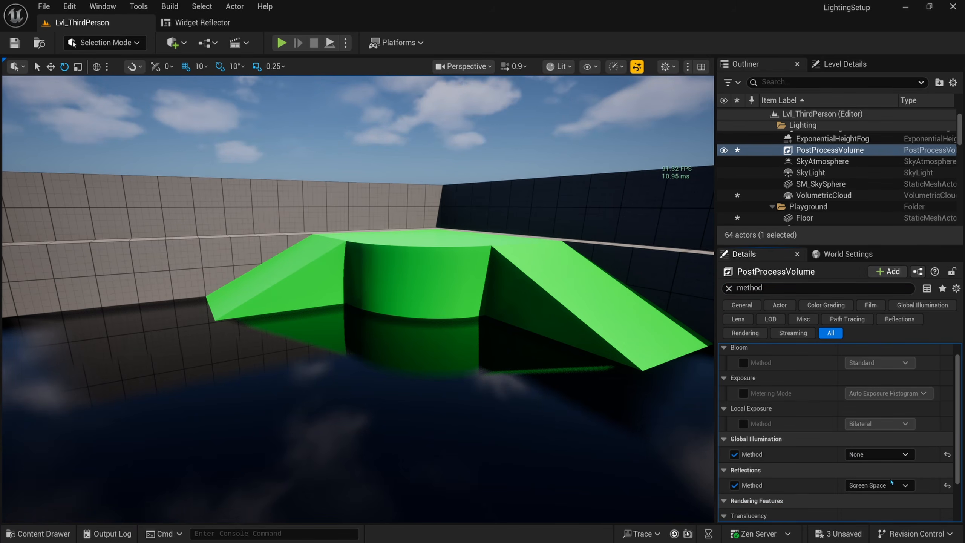
right_drag(534, 300, 549, 298)
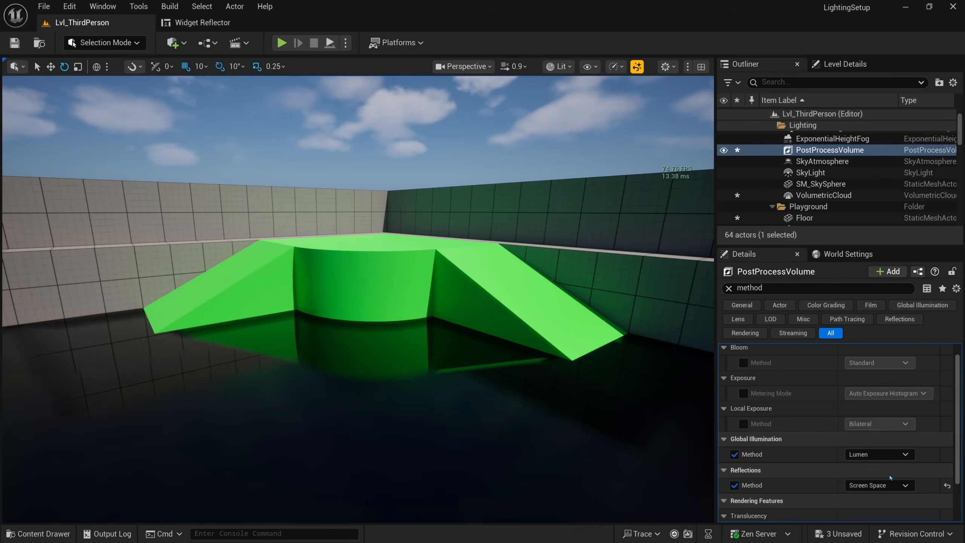
click(881, 454)
click(790, 464)
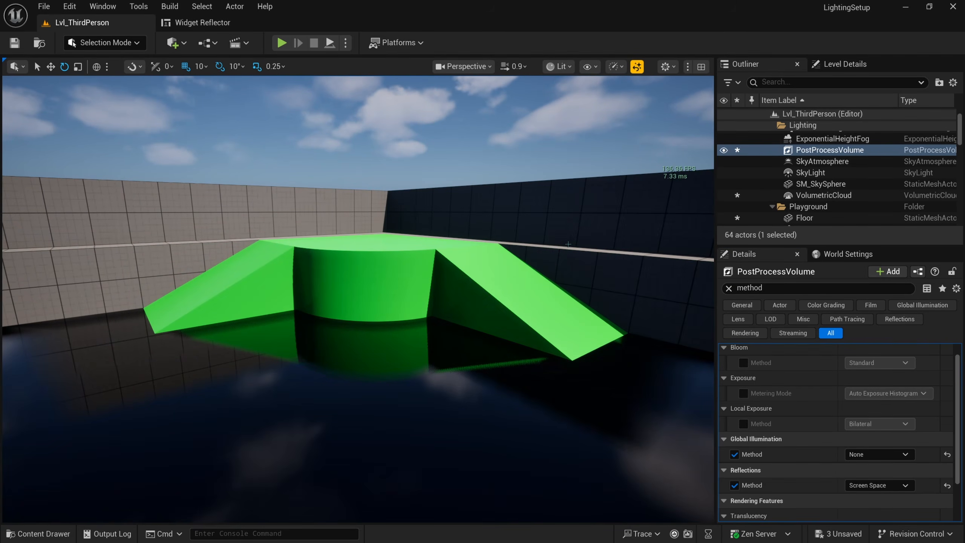
Step: Select the SkyLight, clear the Details filter, and set Intensity Scale to 2.0
click(813, 173)
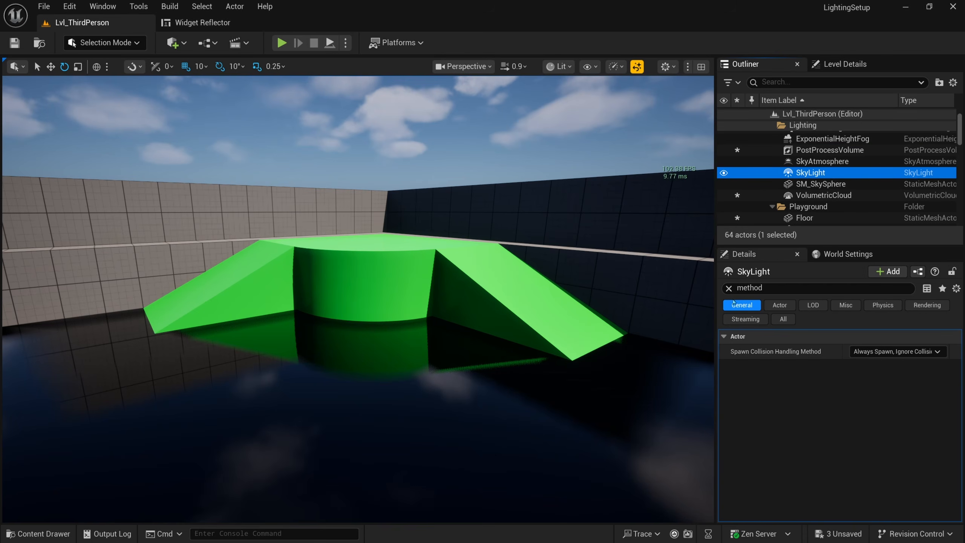
click(729, 288)
scroll(832, 449, down, 2)
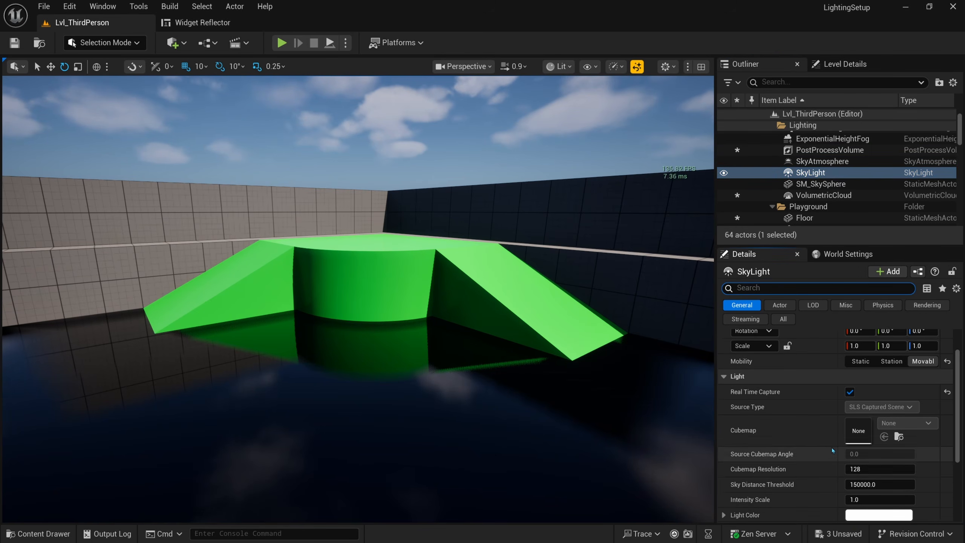
click(862, 499)
text(2)
key(Return)
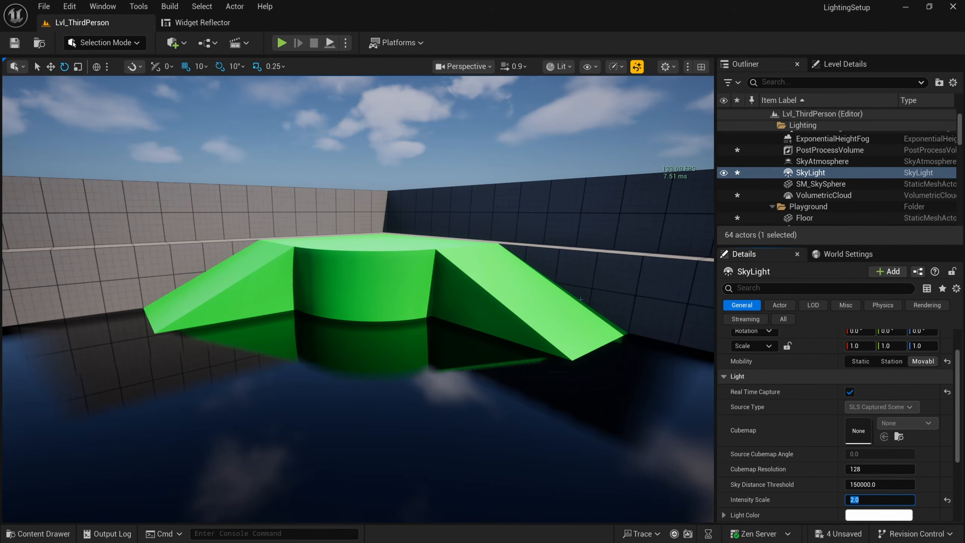
Step: Compare brighter SkyLight Intensity Scale values of 3.0, 5.0 and 10.0
right_drag(556, 261, 594, 264)
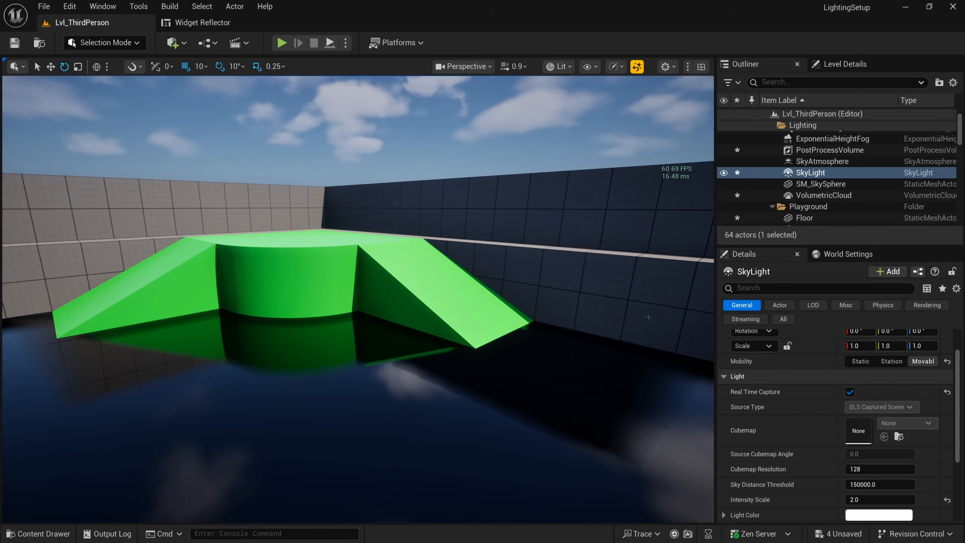
right_drag(600, 340, 570, 319)
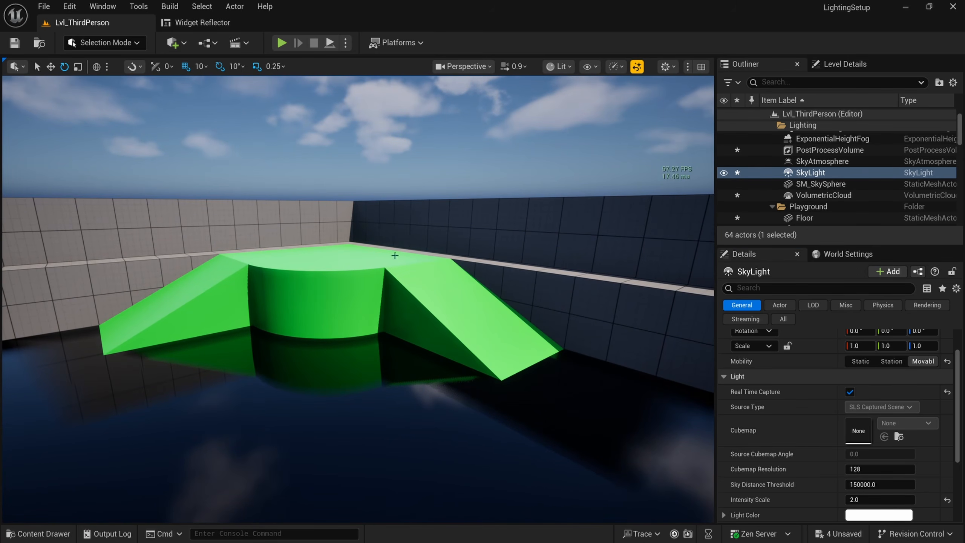
click(858, 499)
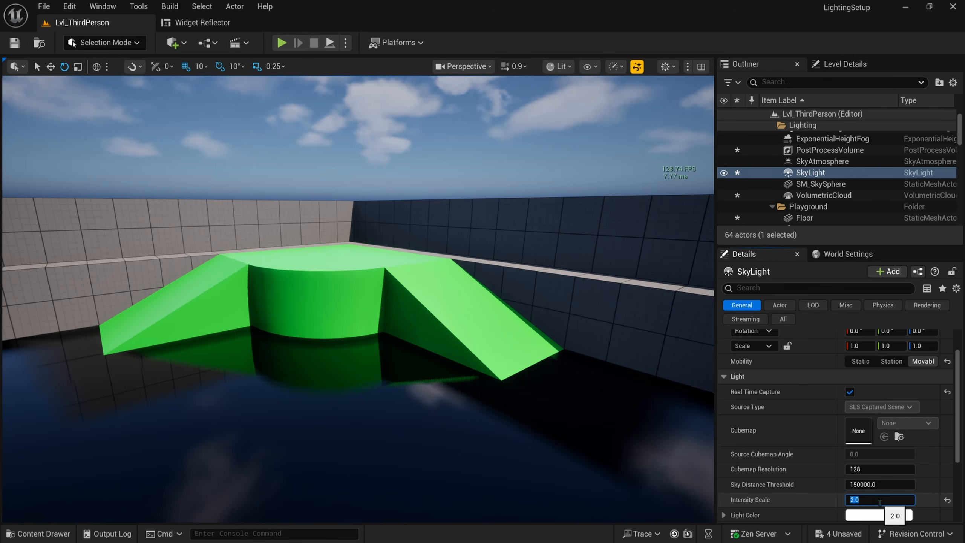
text(3)
key(Return)
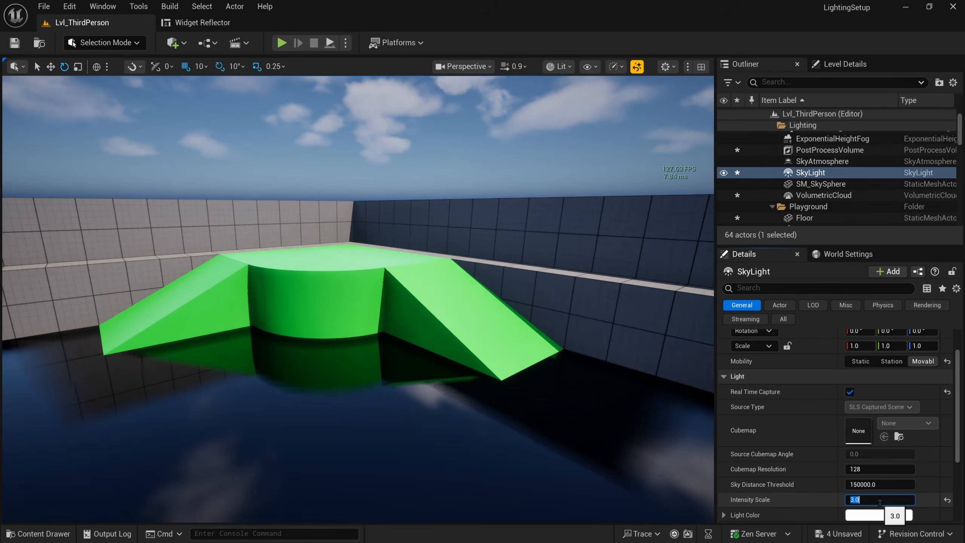
text(5)
key(Return)
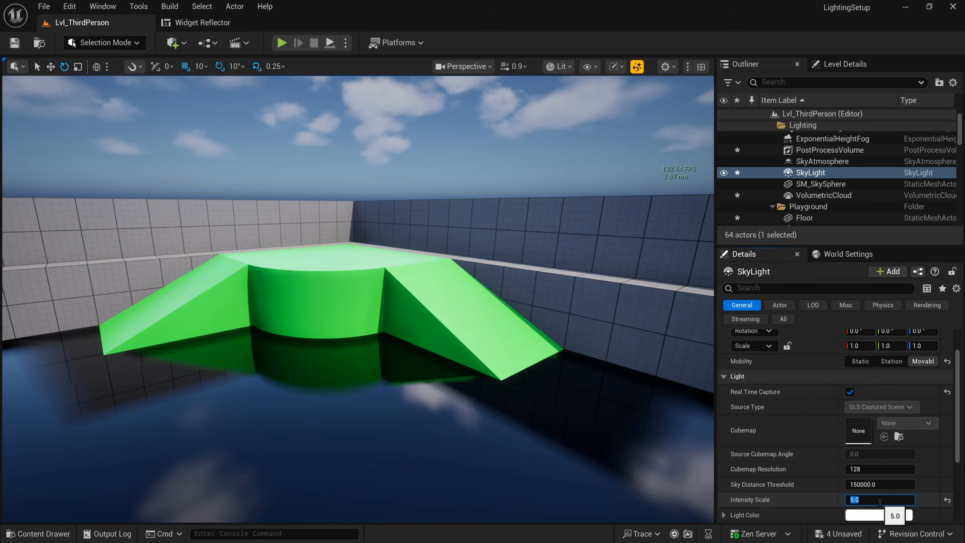
text(10)
key(Return)
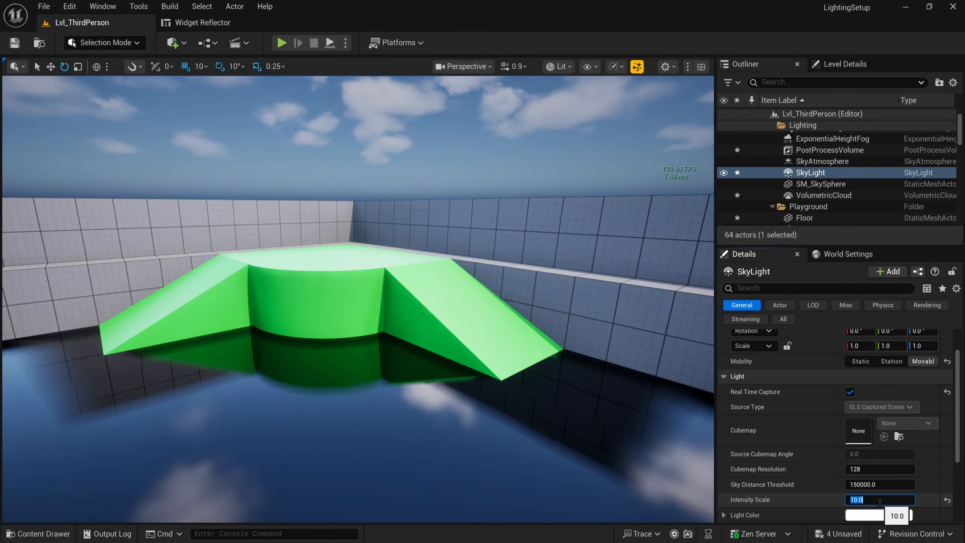
Step: Reselect the SkyLight and try Intensity Scale 1.0 before settling on 2.0
click(437, 183)
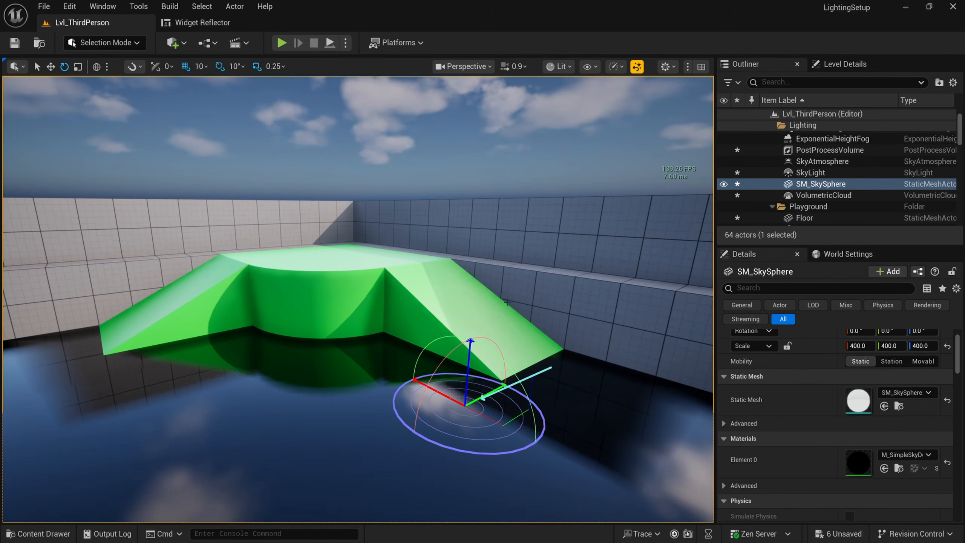
click(810, 172)
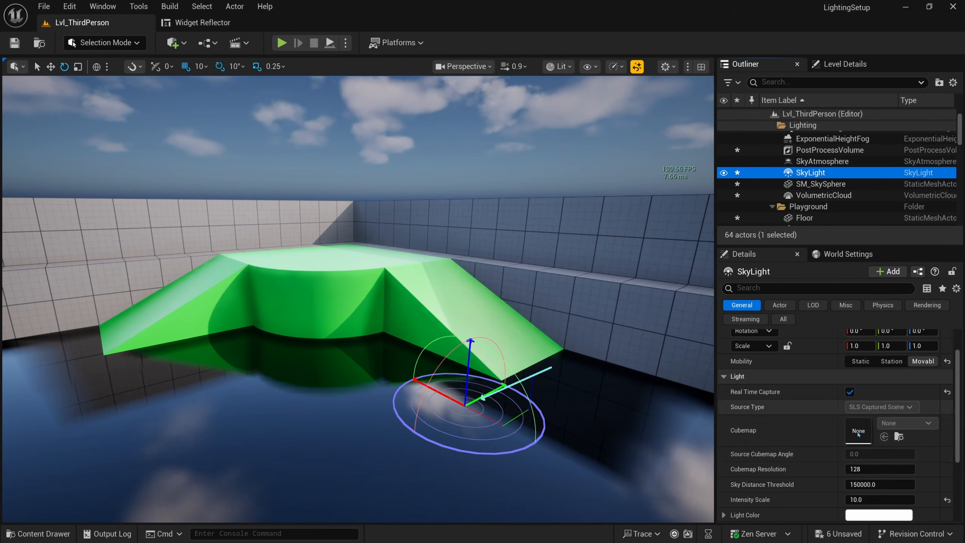
click(871, 500)
text(2)
key(Return)
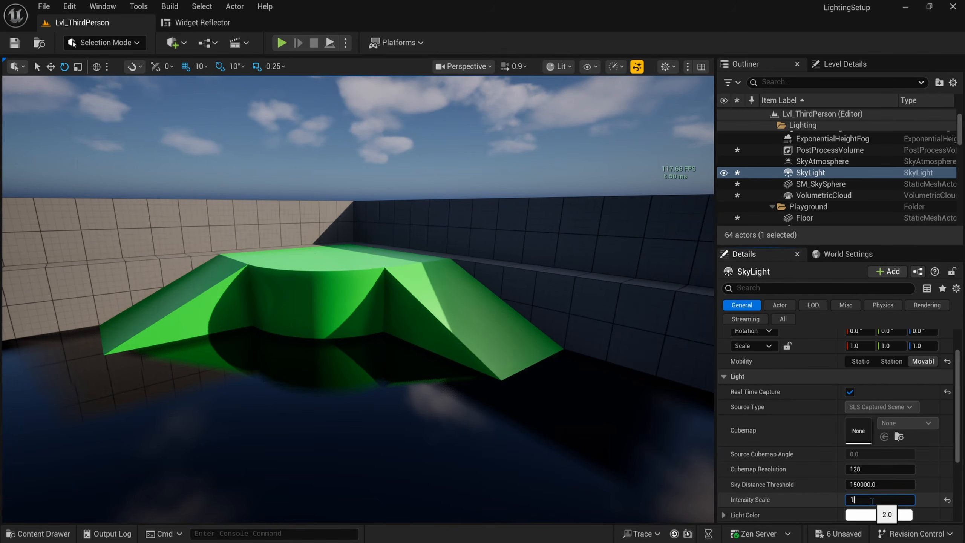
key(Return)
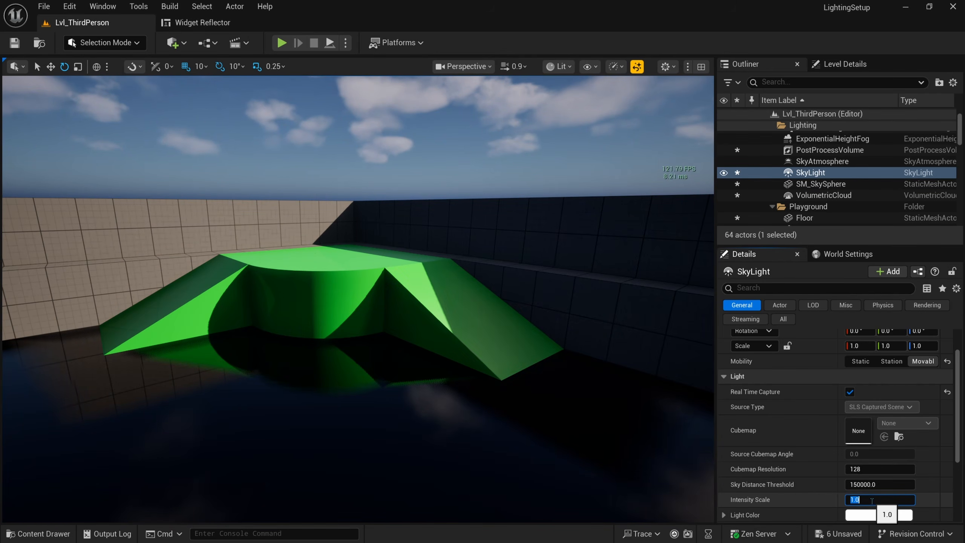
text(2)
key(Return)
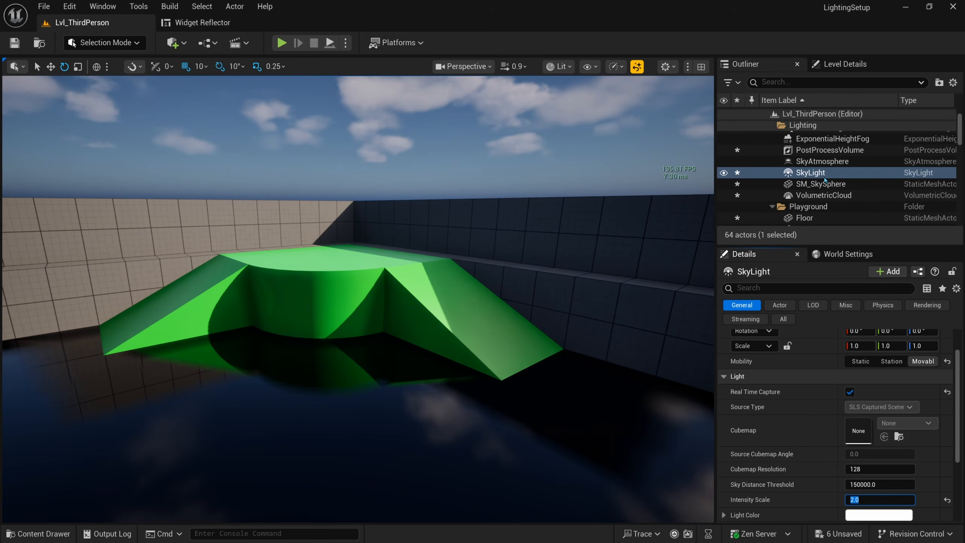
right_drag(562, 323, 562, 326)
key(s)
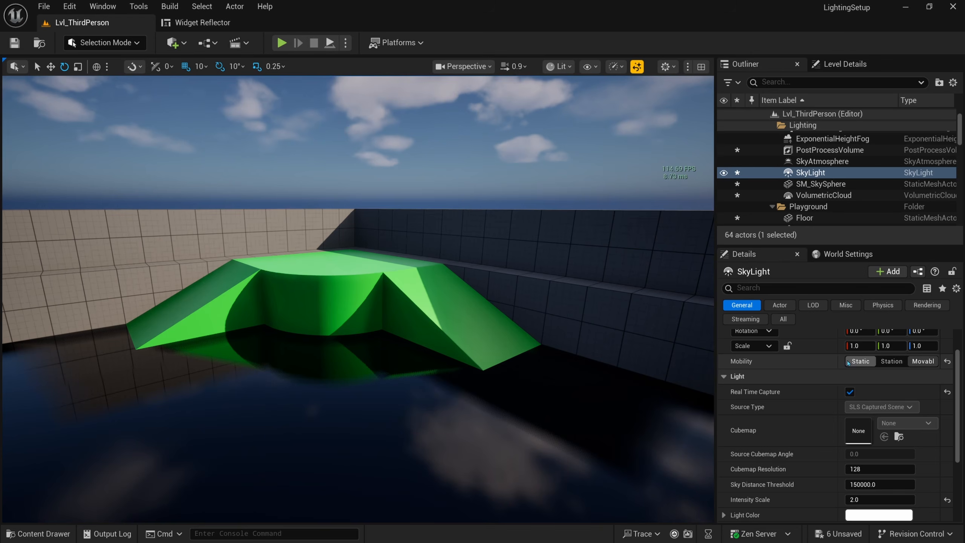
Step: Toggle SkyLight Mobility between Stationary and Movable, then select the PostProcessVolume
click(882, 361)
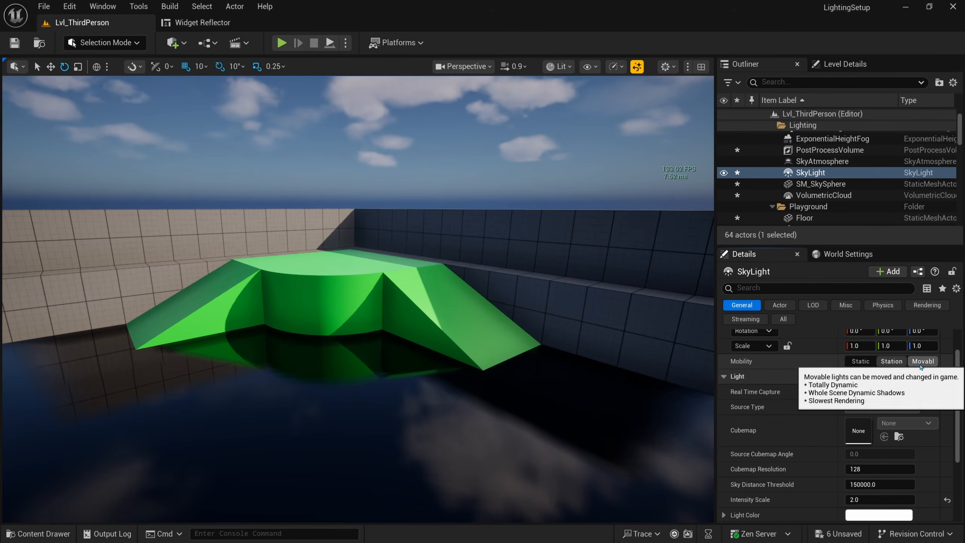
click(921, 363)
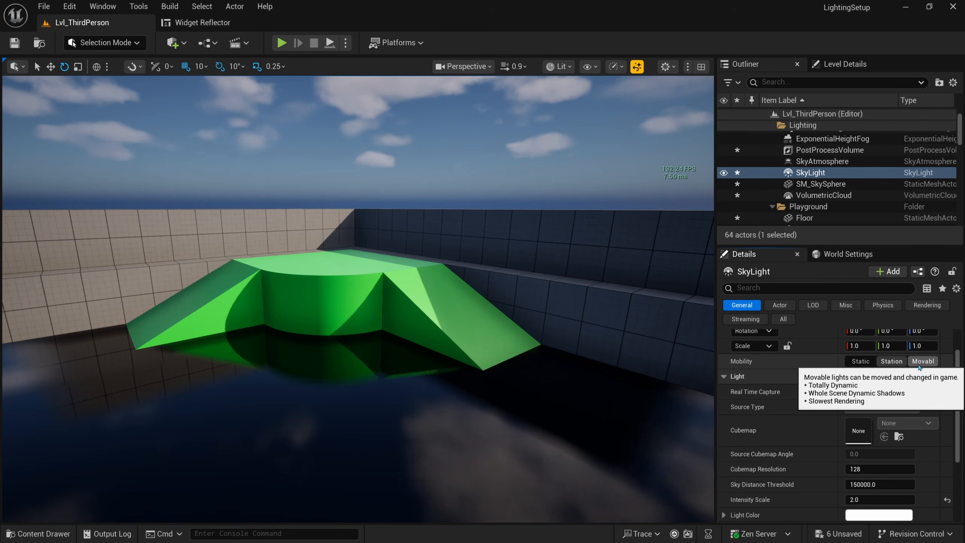
right_drag(483, 291, 534, 284)
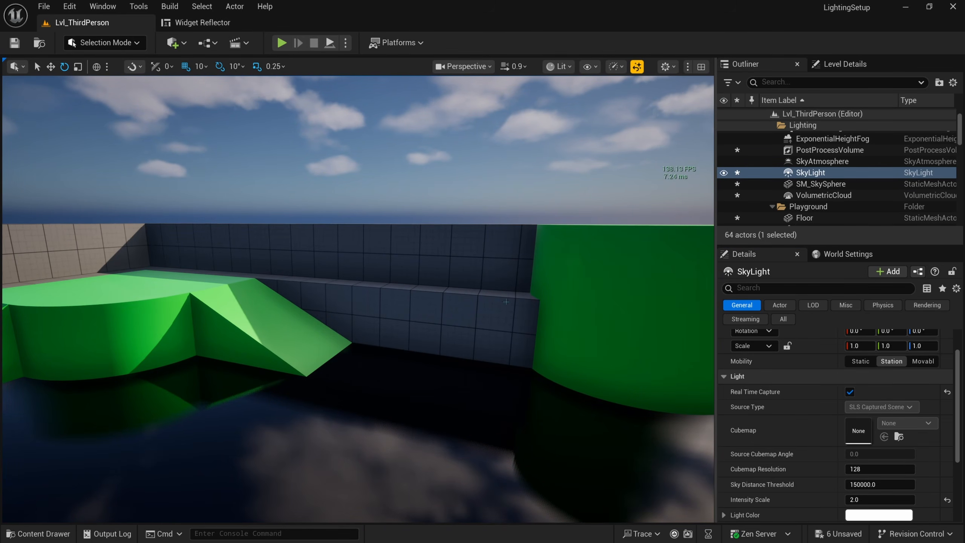
click(829, 150)
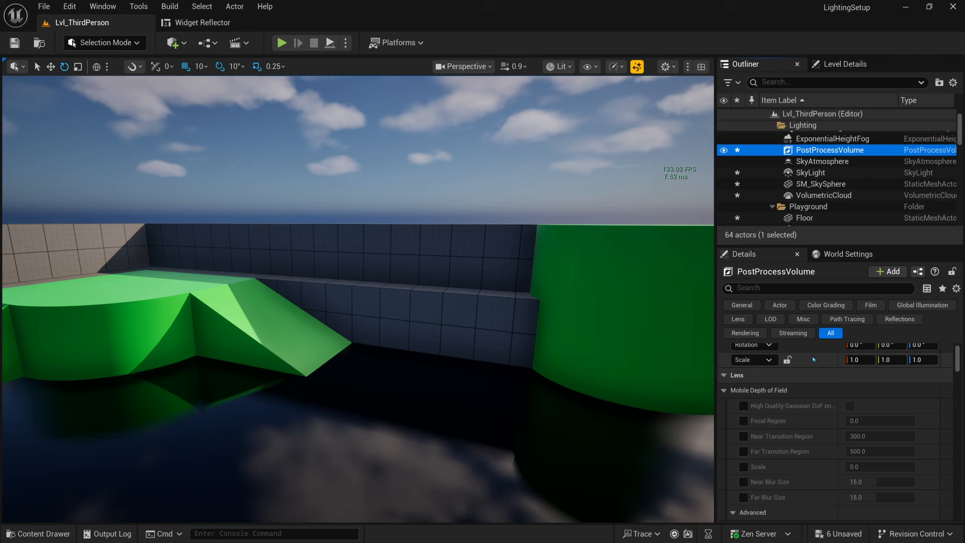
Step: Reselect the SkyLight and switch its Mobility to Movable, then back to Stationary
click(804, 287)
text(amb)
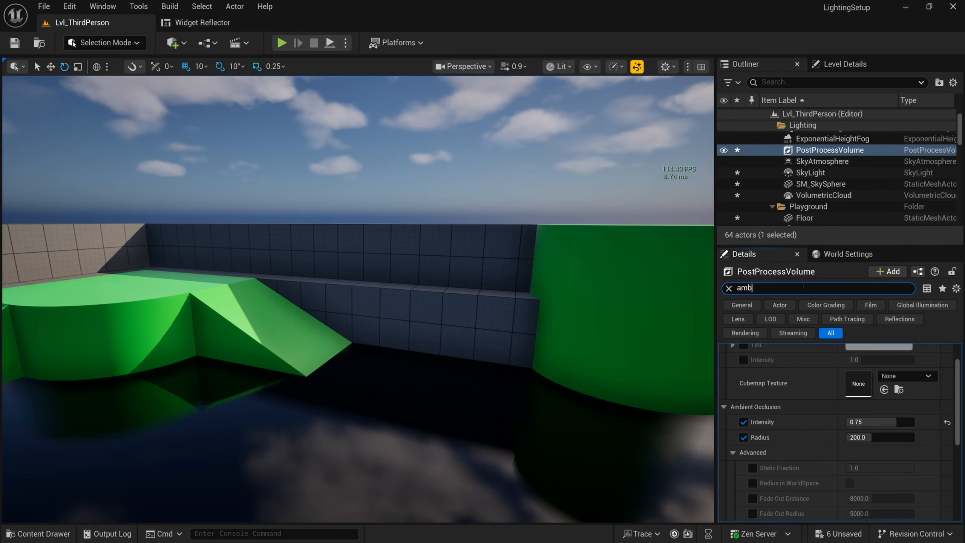
click(728, 287)
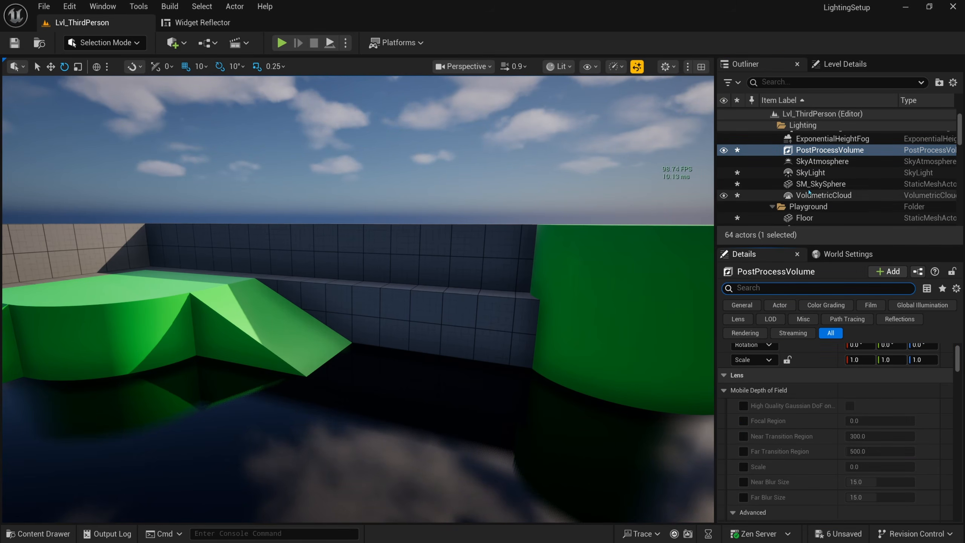
click(811, 173)
click(923, 361)
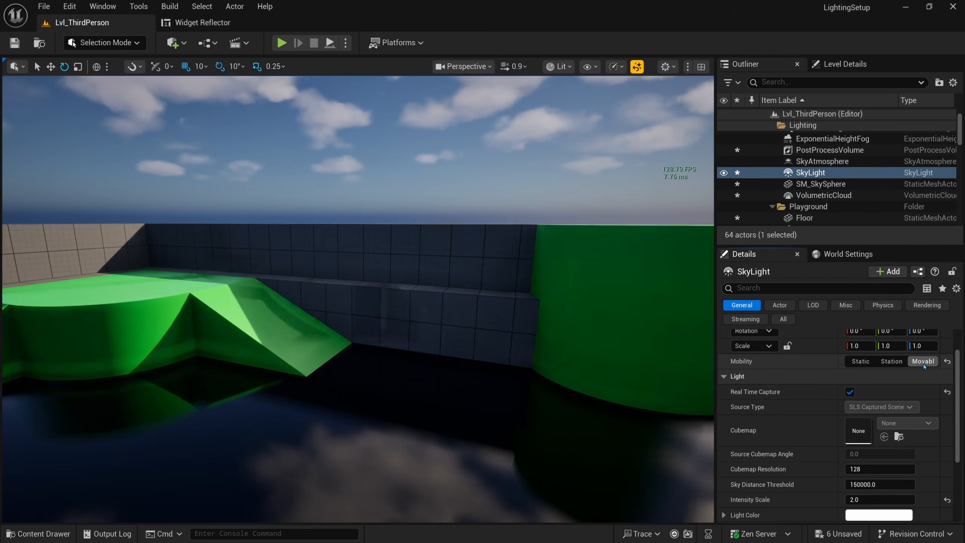
key(d)
right_drag(505, 360, 545, 365)
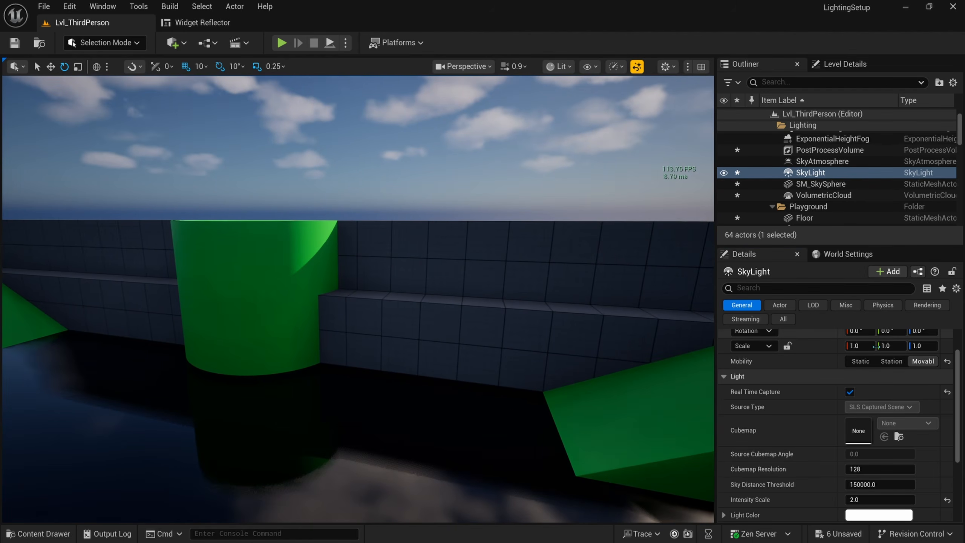
click(882, 362)
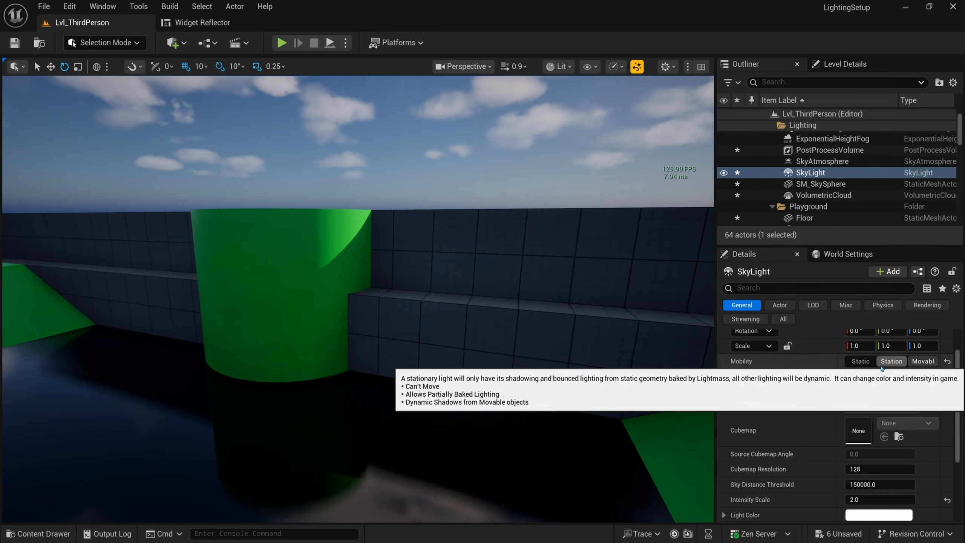
Step: Filter the PostProcessVolume by 'ambie' and set Ambient Occlusion Intensity to 0.75
right_drag(683, 365, 673, 366)
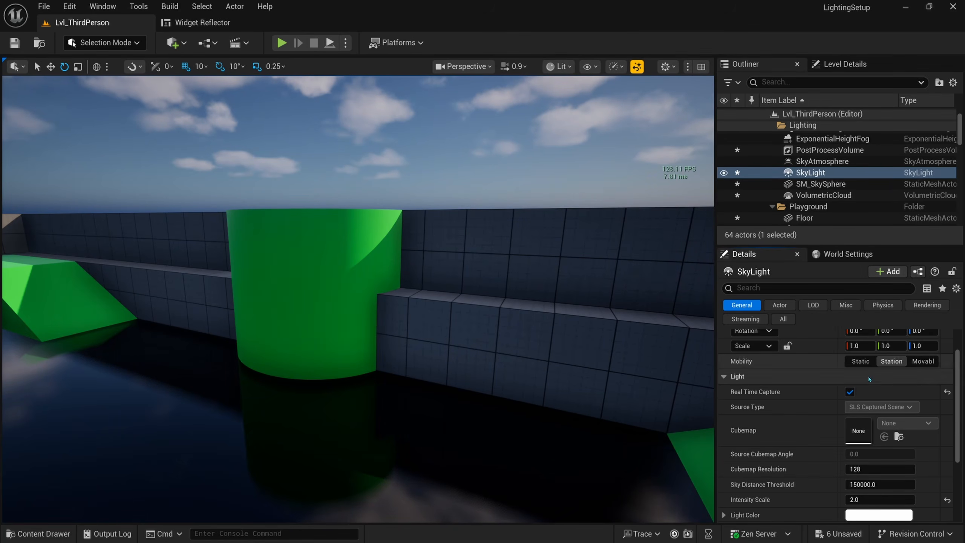
right_drag(678, 513, 701, 513)
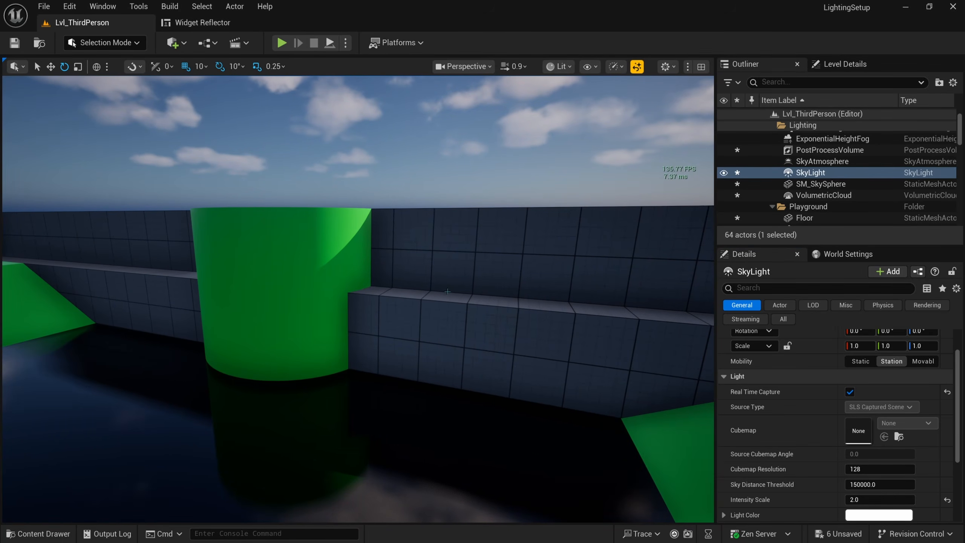
right_drag(375, 274, 377, 301)
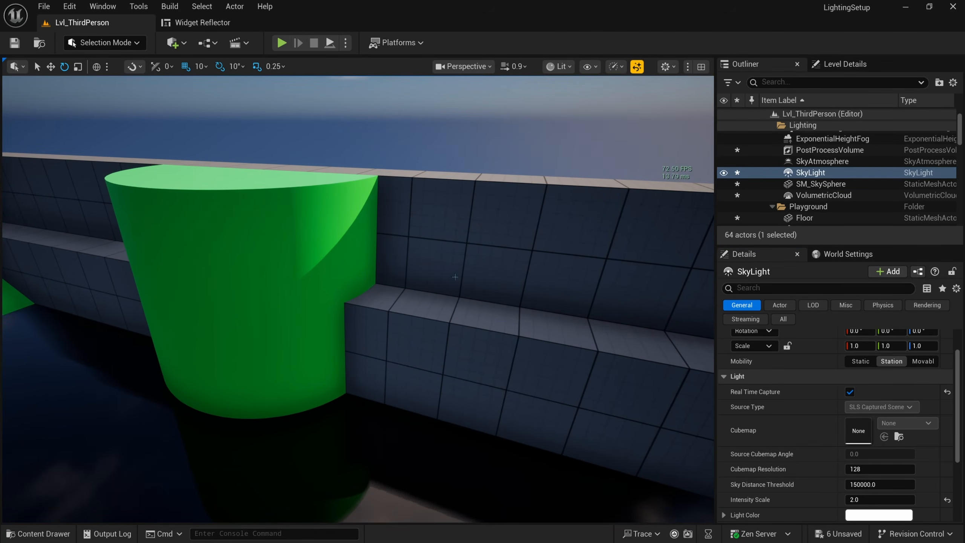
click(828, 149)
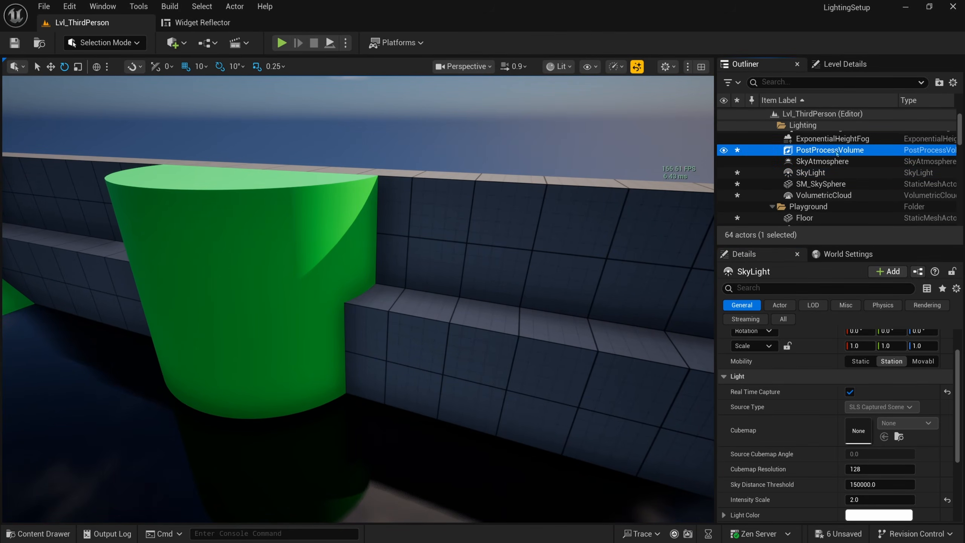
click(811, 289)
text(ambie)
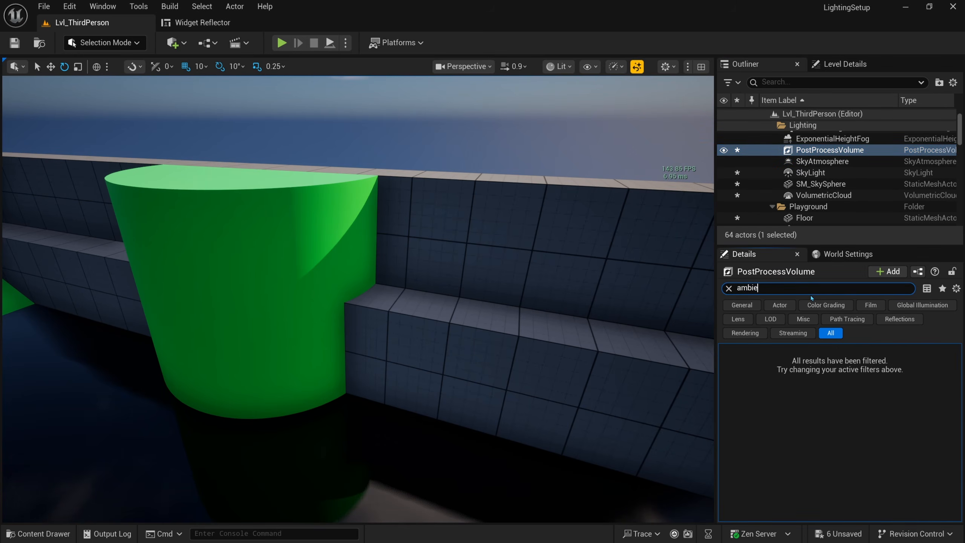
mouse_move(874, 458)
mouse_down()
mouse_move(912, 458)
mouse_move(887, 460)
mouse_up()
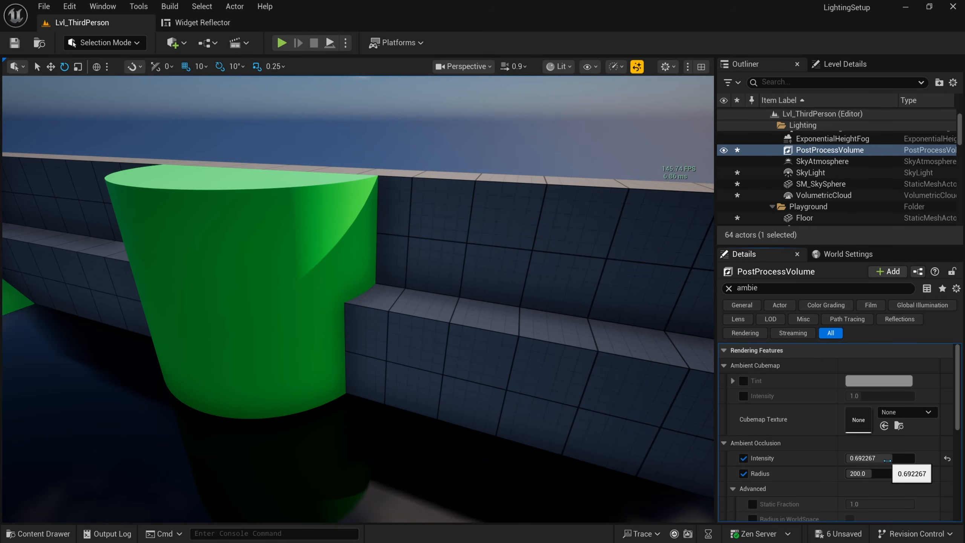
click(887, 459)
text(0.75)
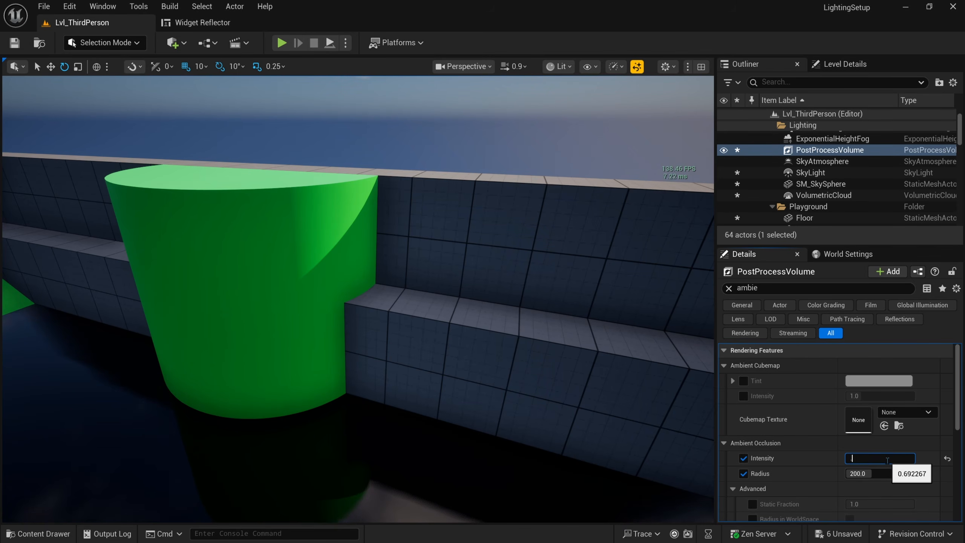
key(Return)
Step: Select the SkyLight, clear the filter, and toggle Mobility Movable/Stationary twice, ending Stationary
click(810, 172)
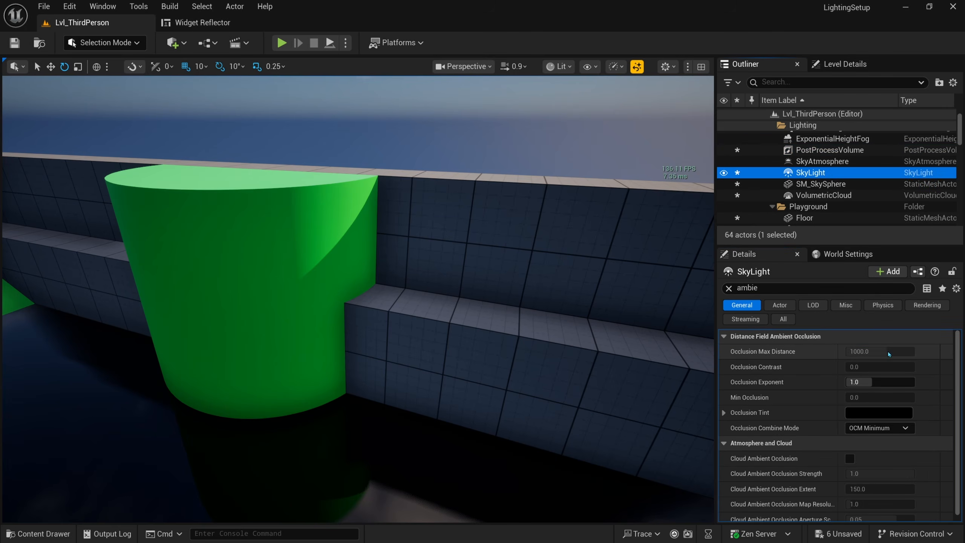
click(728, 288)
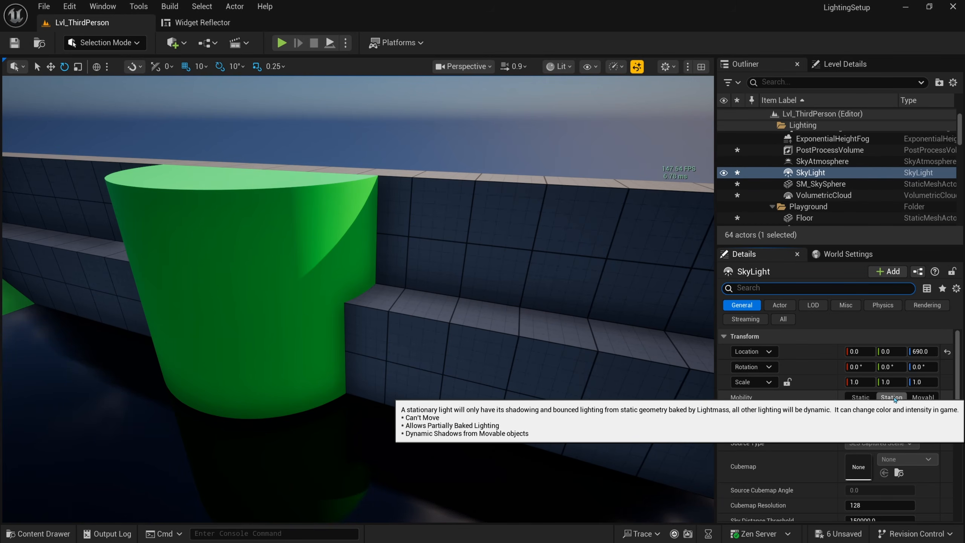
click(923, 397)
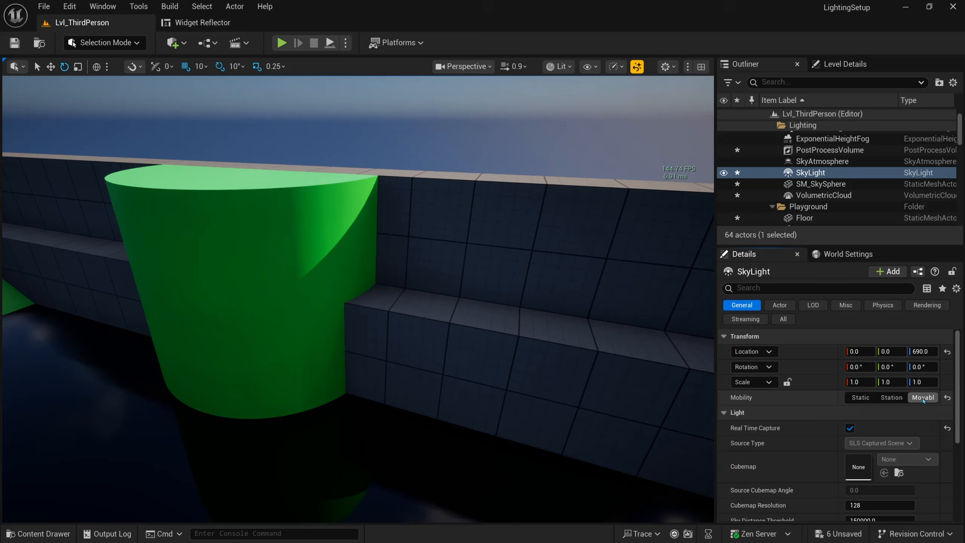
click(898, 401)
right_drag(570, 304, 240, 275)
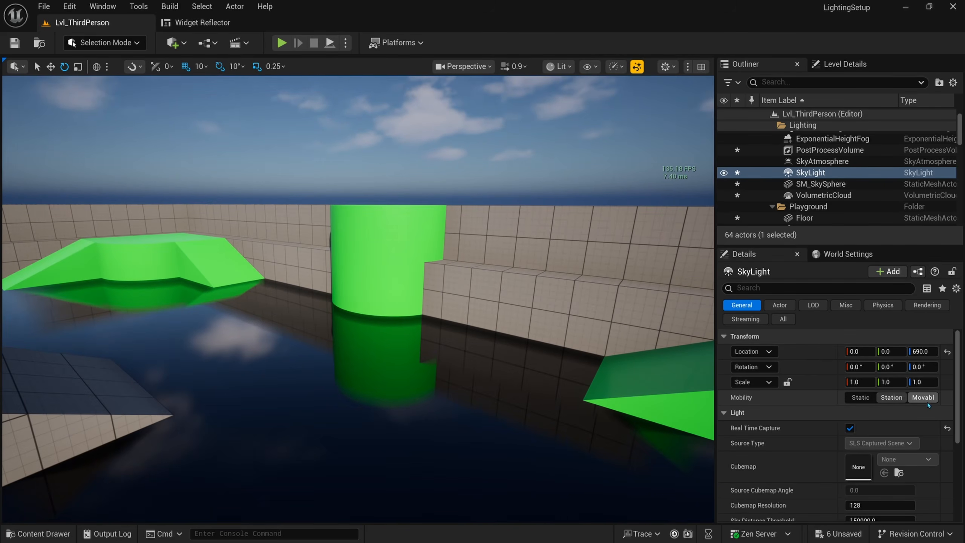
click(916, 401)
click(891, 399)
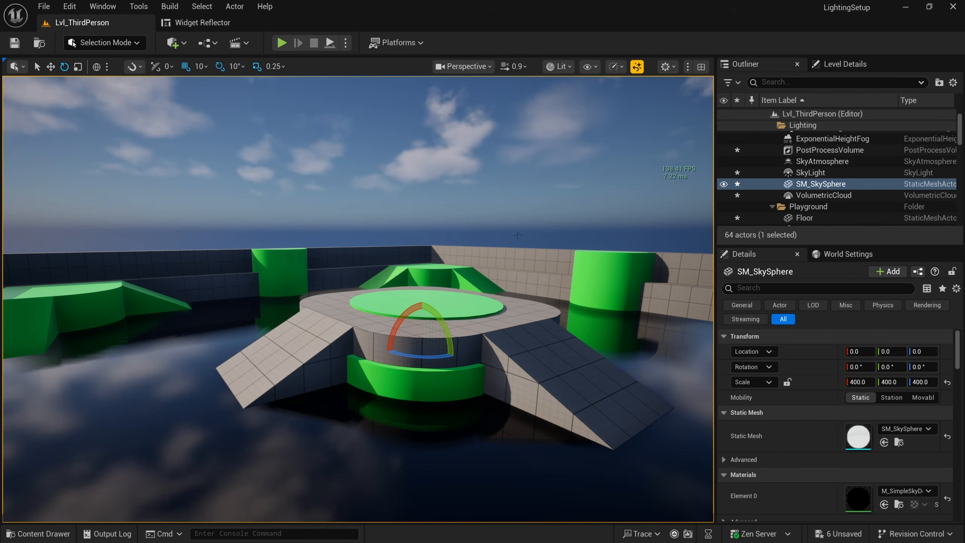
right_drag(518, 236, 511, 215)
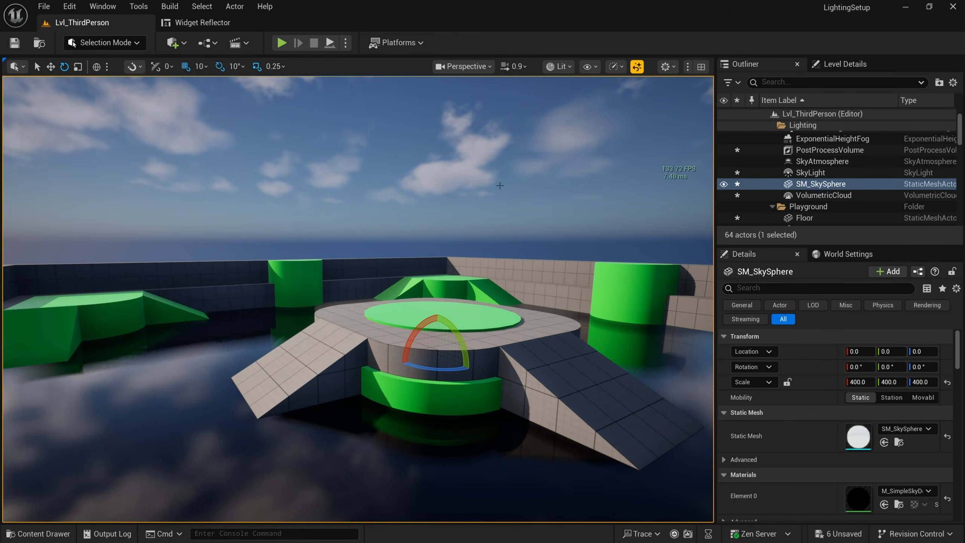
key(F11)
right_drag(510, 147, 893, 130)
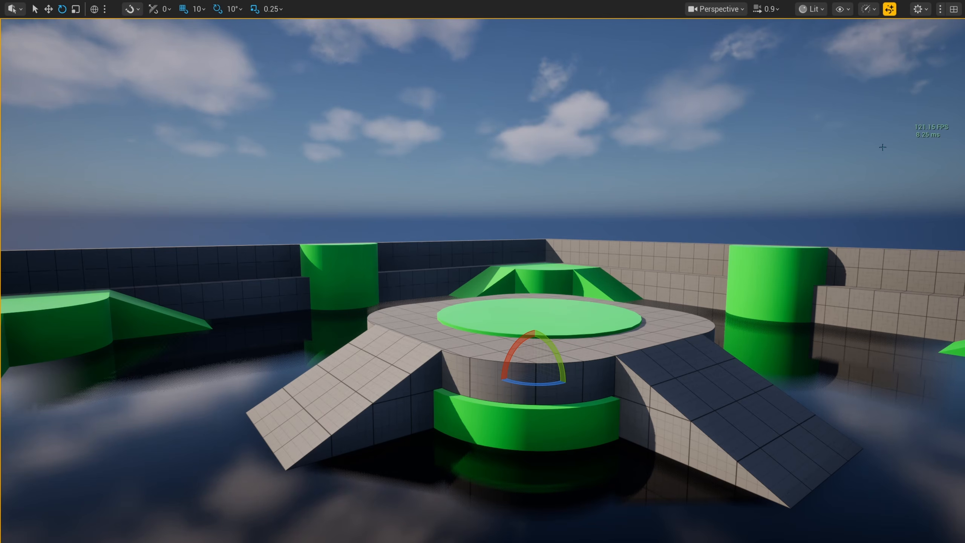
right_drag(577, 194, 574, 193)
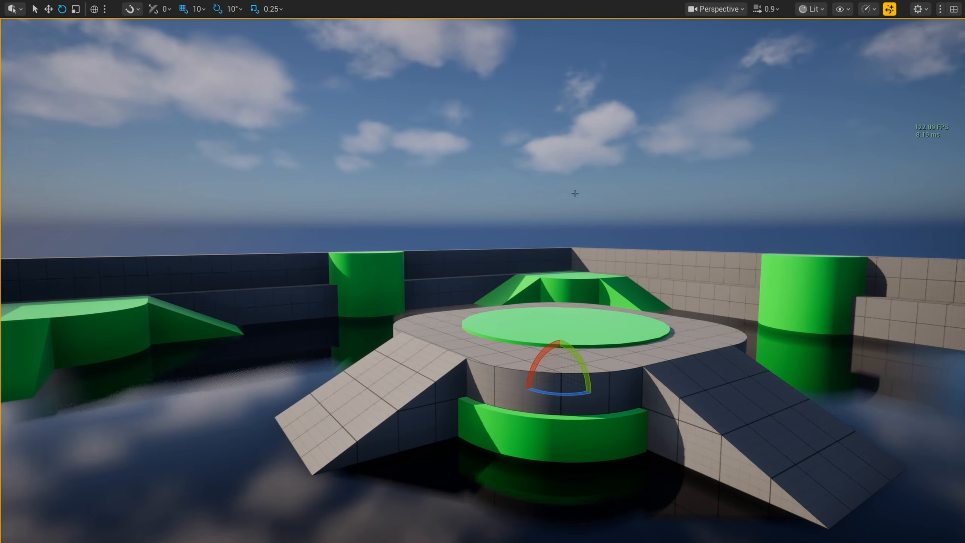
key(F11)
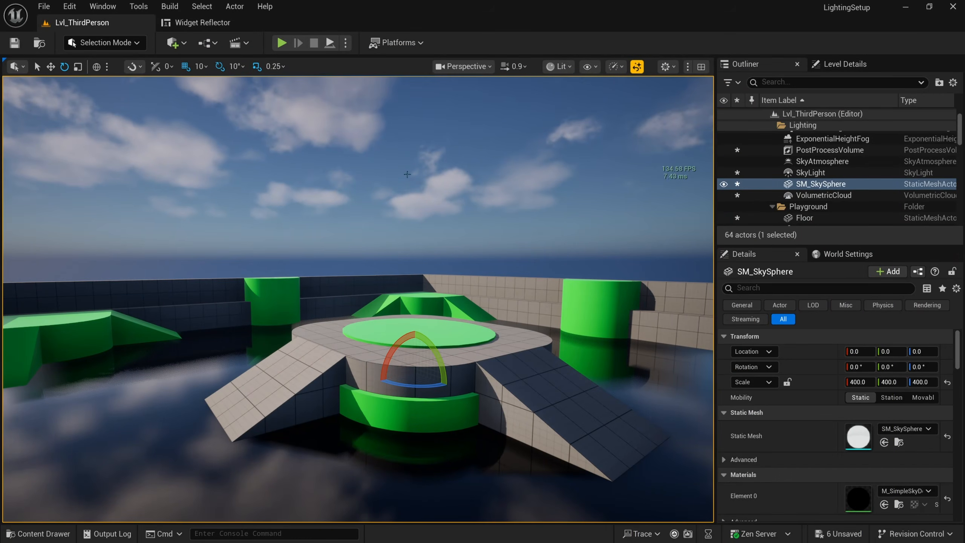
click(69, 6)
Step: Maximize Project Settings and scroll Engine > Rendering to the Lumen Global Illumination and Reflections options
click(98, 187)
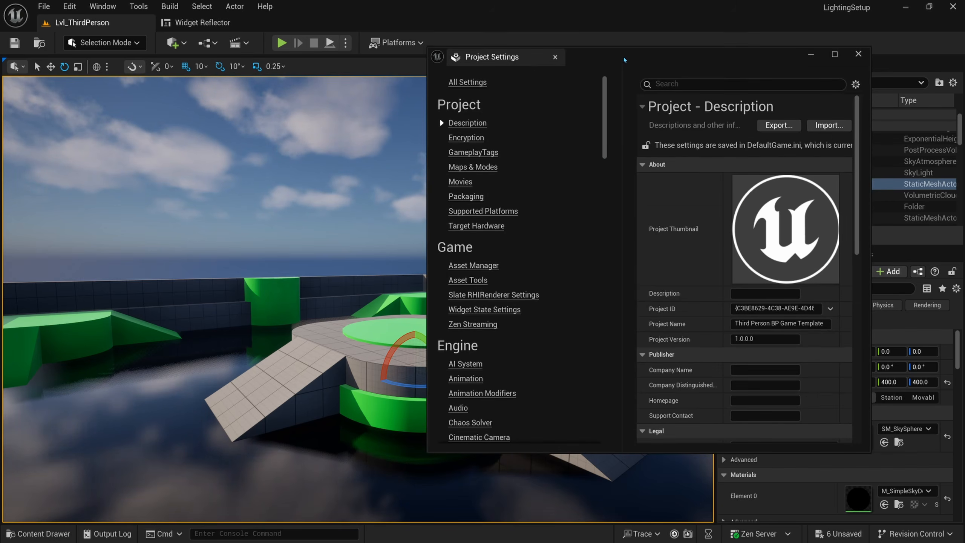
double_click(625, 62)
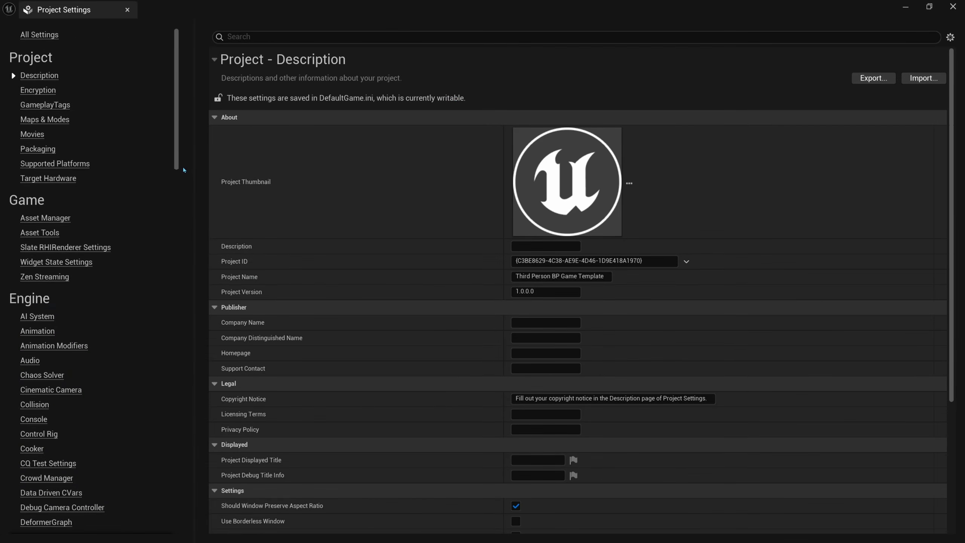
scroll(189, 175, down, 5)
scroll(190, 182, down, 8)
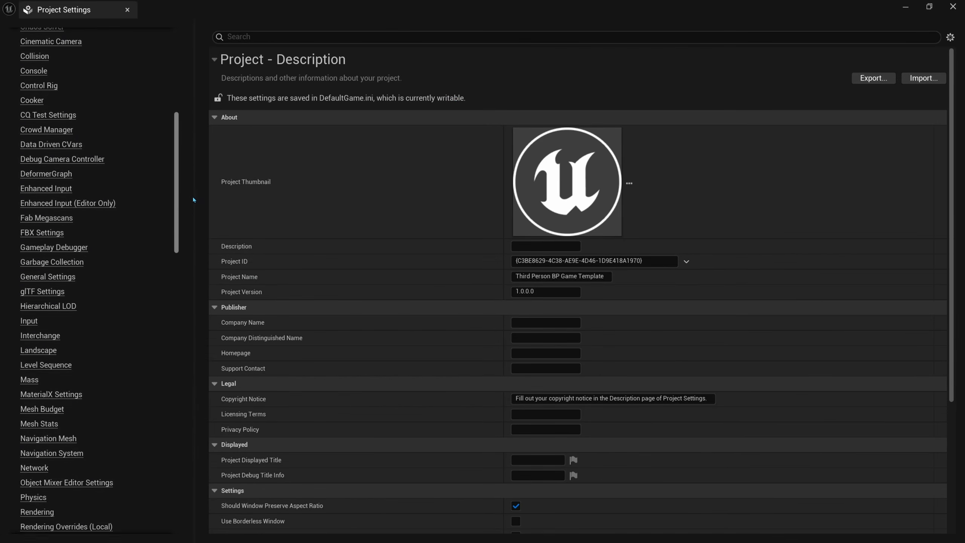
click(41, 375)
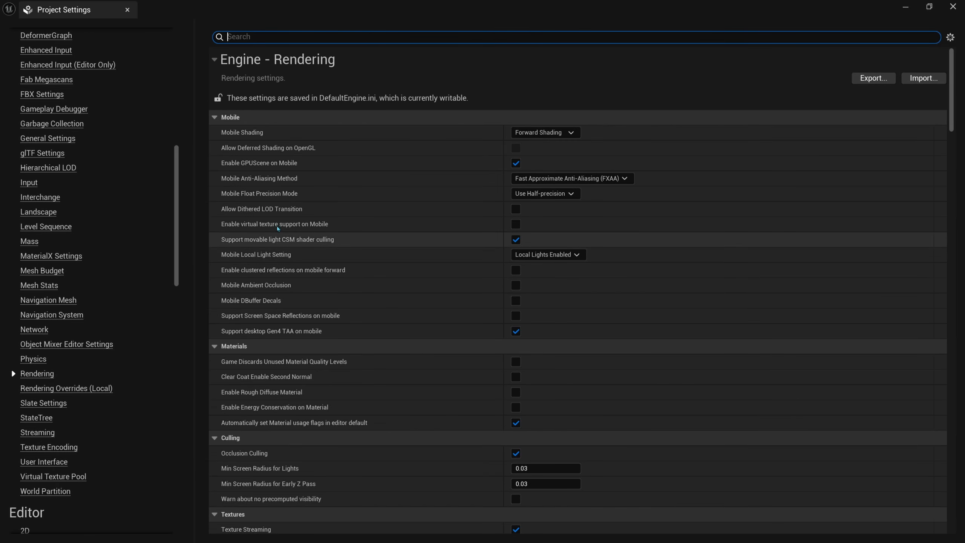
scroll(310, 291, down, 8)
scroll(310, 292, down, 15)
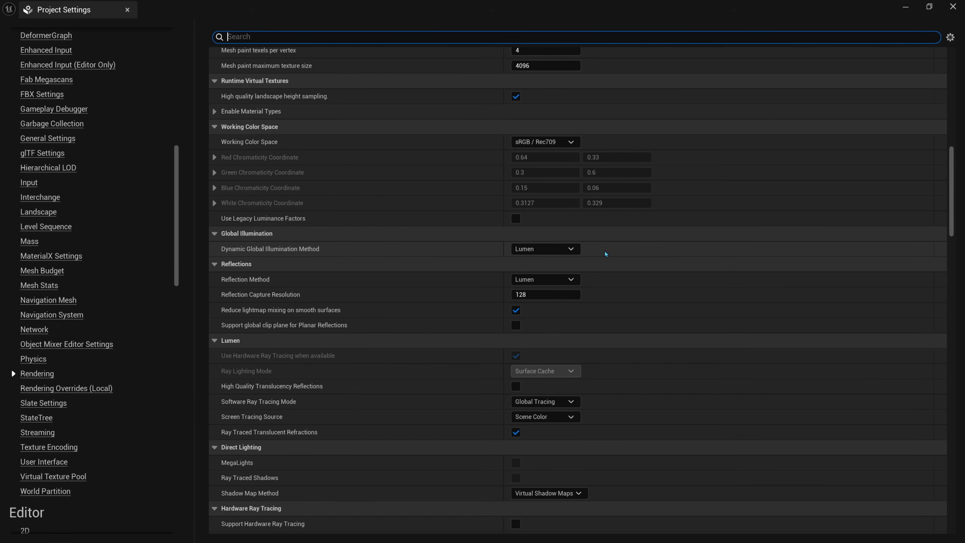
Step: Set Dynamic Global Illumination Method to None
click(605, 251)
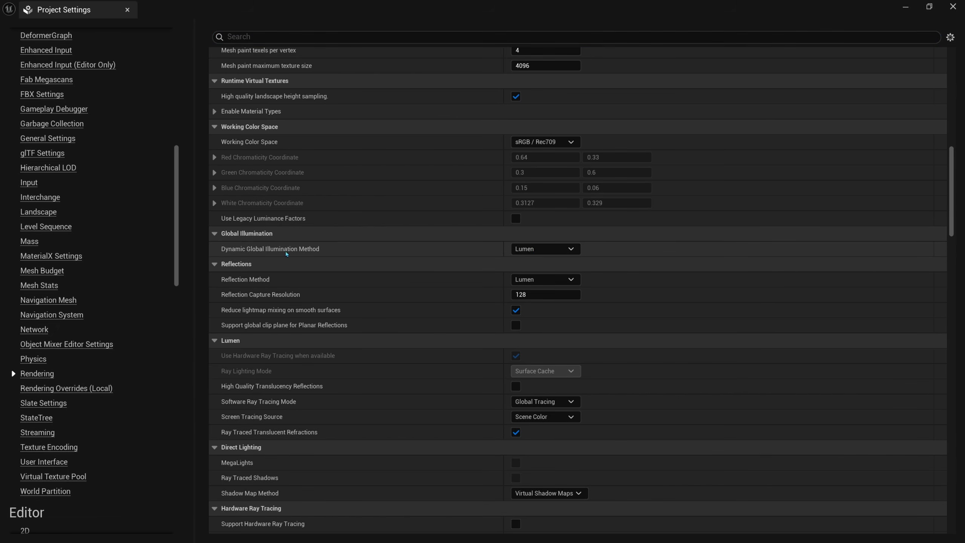
click(570, 249)
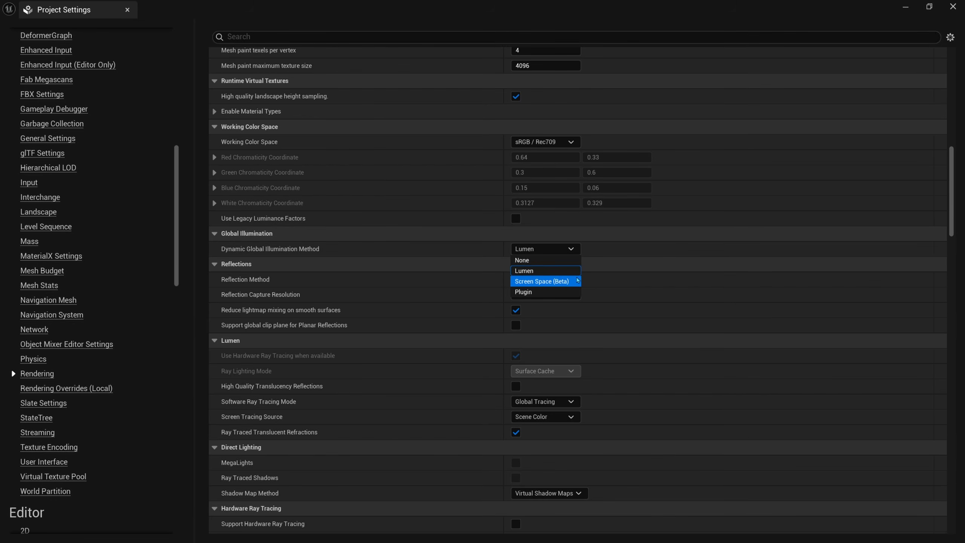
click(570, 260)
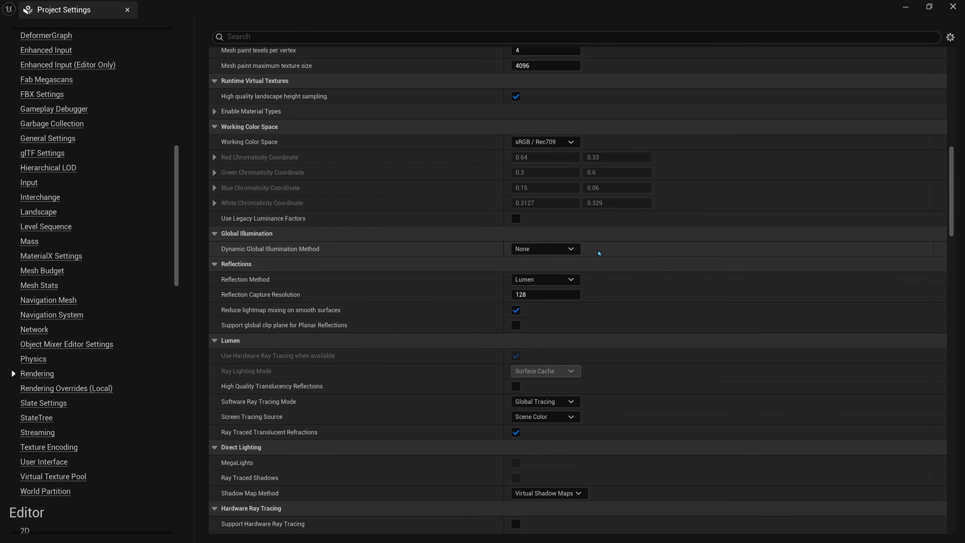
click(569, 249)
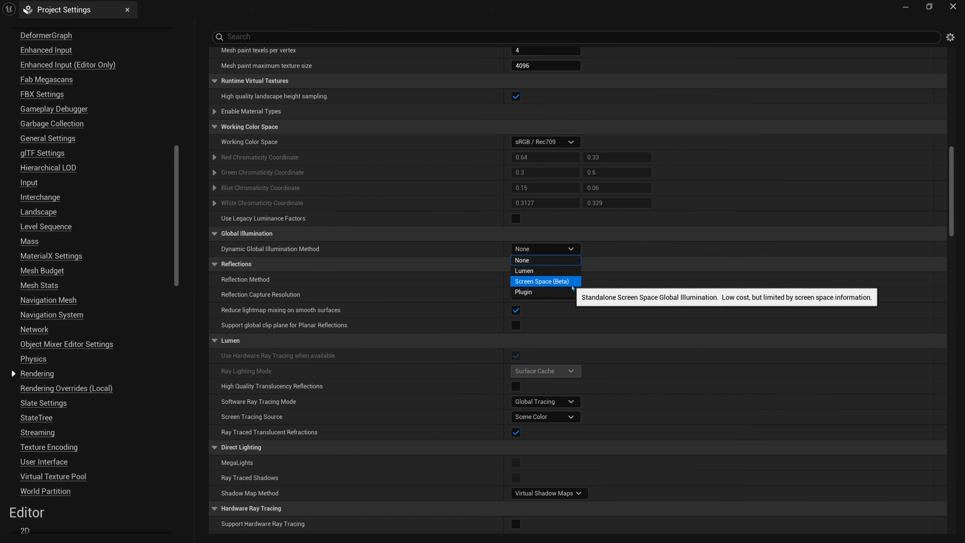
click(563, 260)
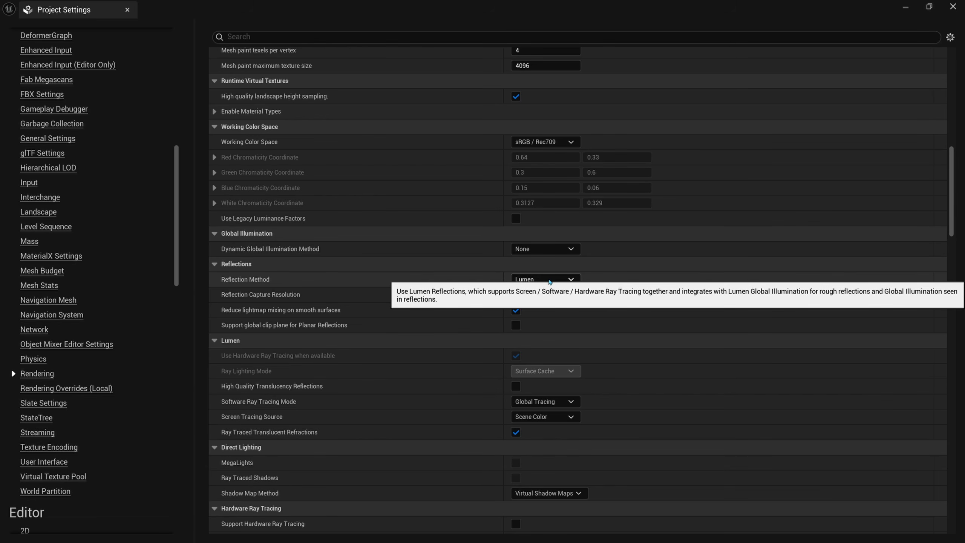
Step: Switch Reflection Method to Screen Space
click(548, 280)
click(536, 312)
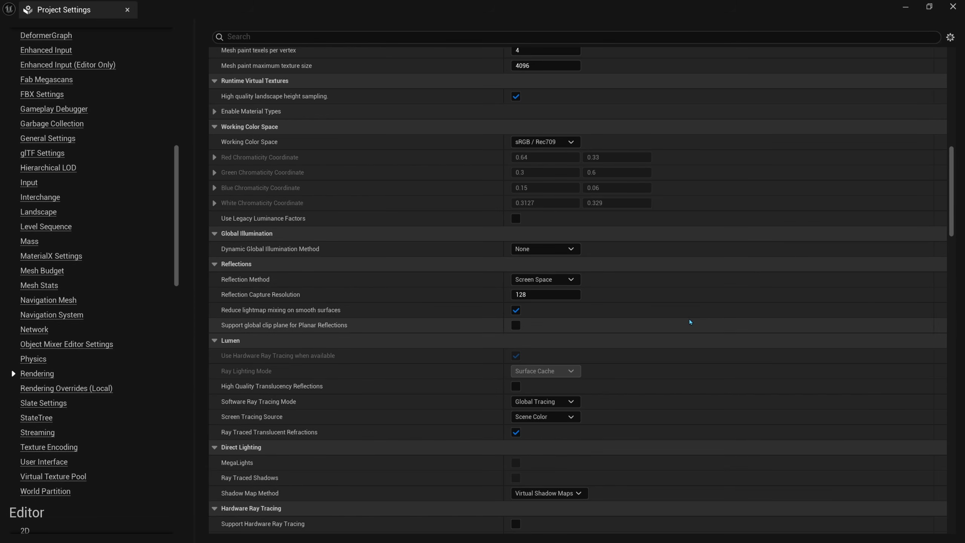
click(644, 268)
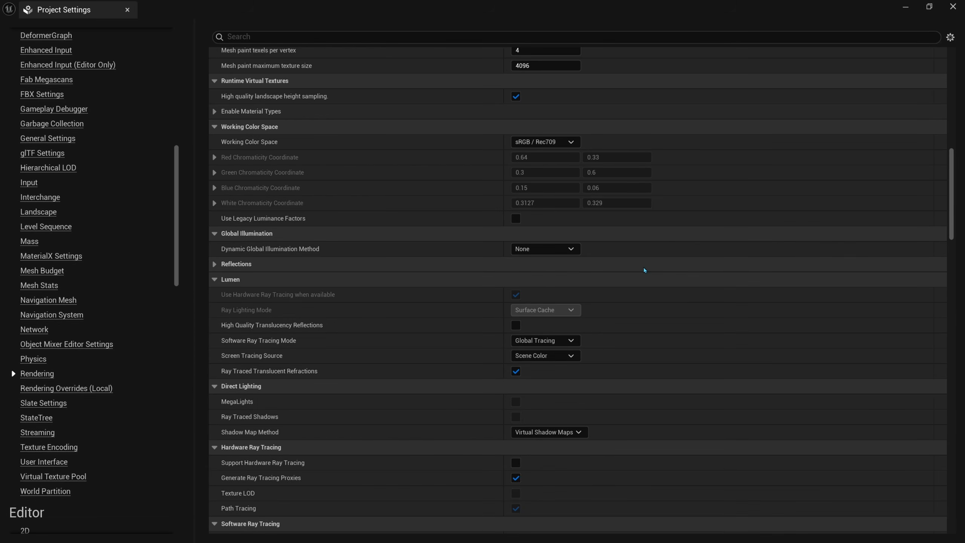
click(644, 267)
Step: Change Shadow Map Method from Virtual Shadow Maps to Shadow Maps
scroll(414, 341, down, 3)
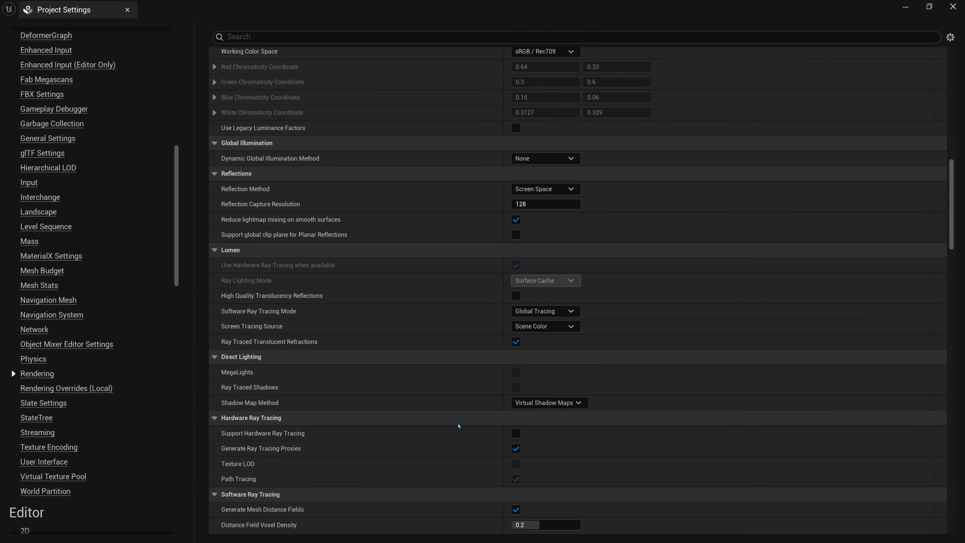
click(576, 403)
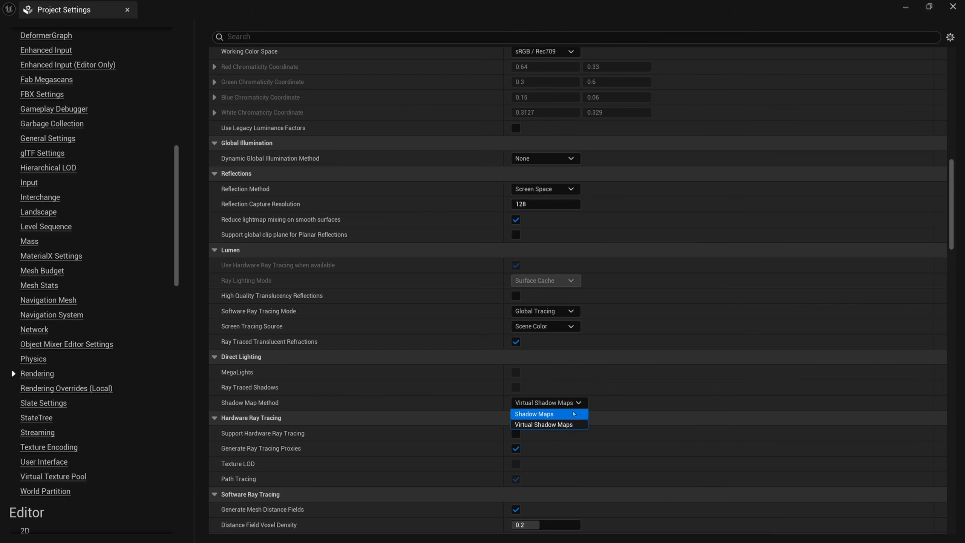
click(590, 425)
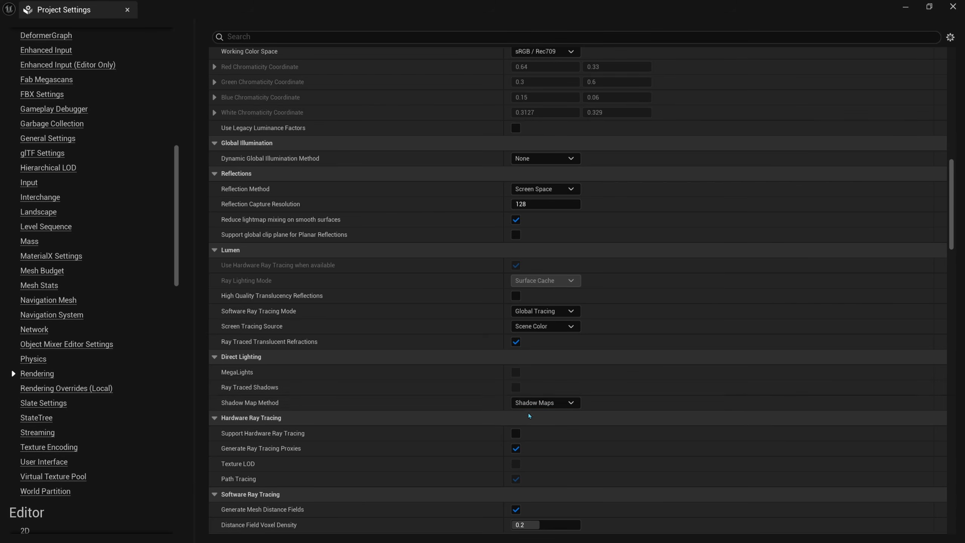
click(565, 403)
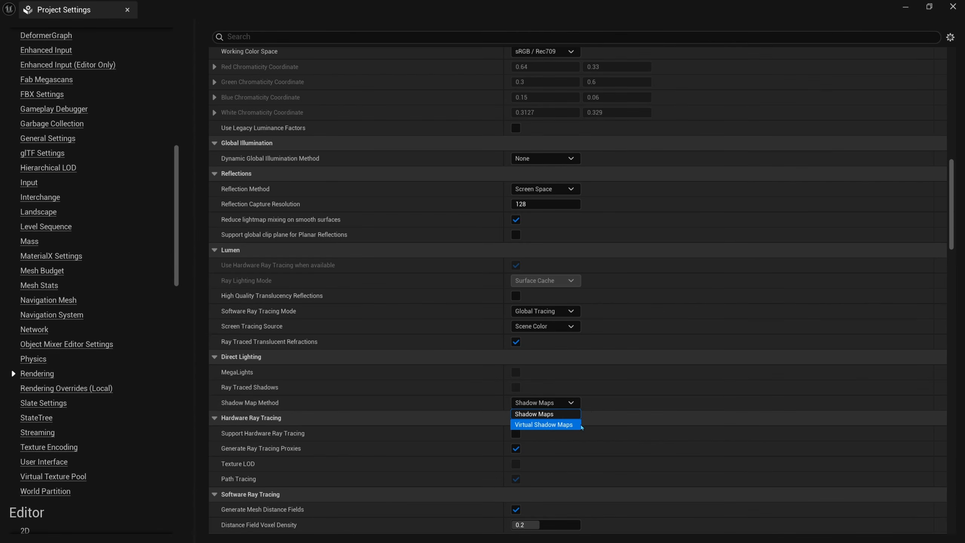
click(574, 414)
Step: Restore and close Project Settings, then fly the camera around the platform
drag(426, 4, 423, 110)
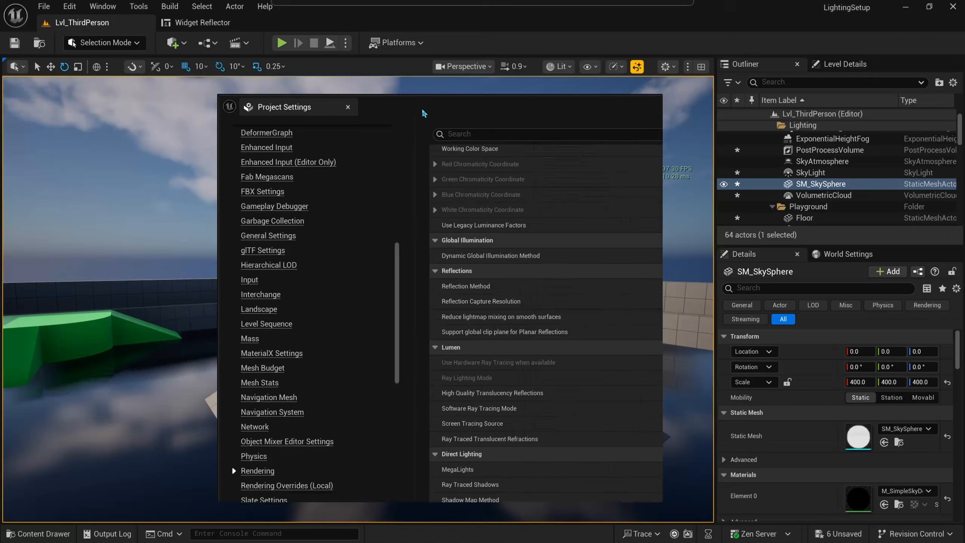
click(655, 101)
right_drag(562, 182, 688, 171)
key(w)
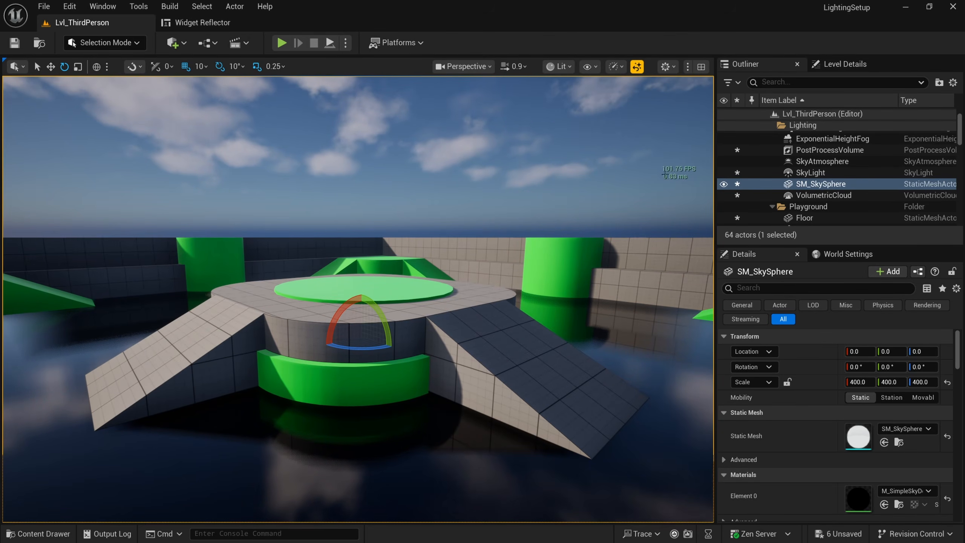
key(d)
right_drag(637, 189, 543, 181)
key(a)
key(d)
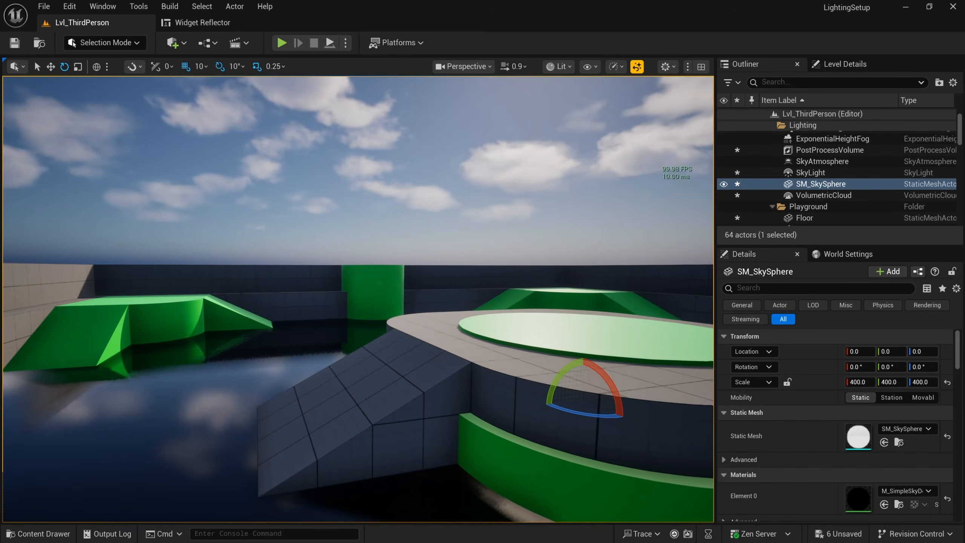
Step: Select SM_QuarterCylinder6, review its Nanite settings, then minimize its mesh editor
click(511, 303)
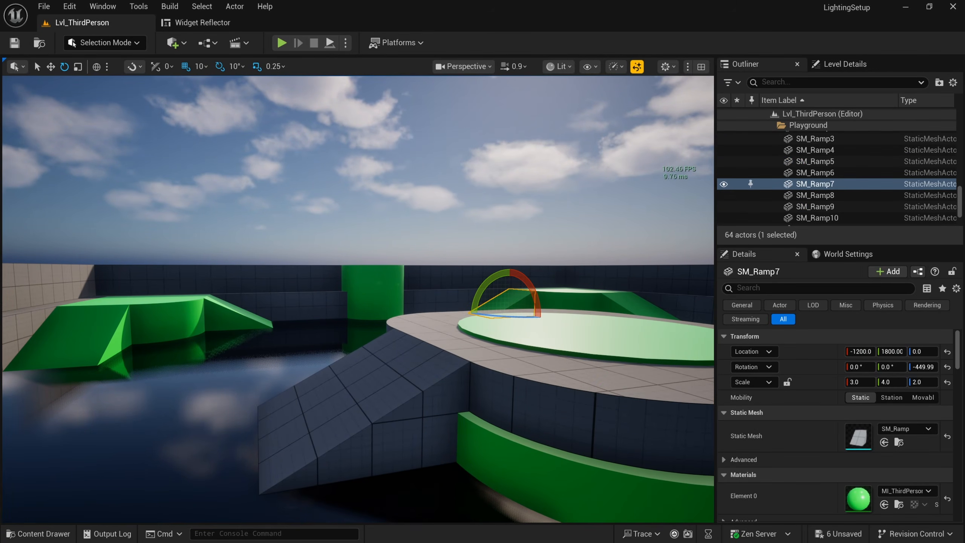
click(566, 301)
click(575, 370)
key(e)
right_drag(575, 370, 590, 392)
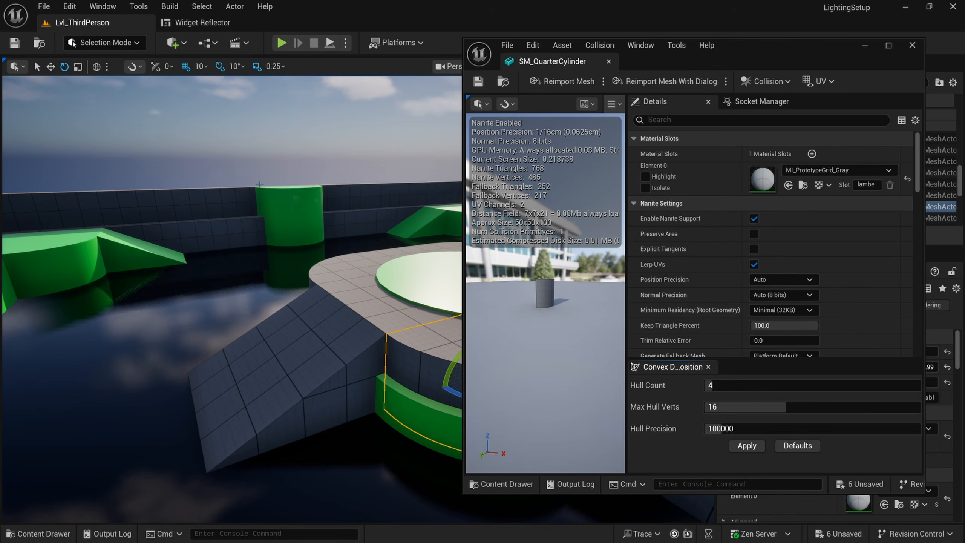
click(864, 47)
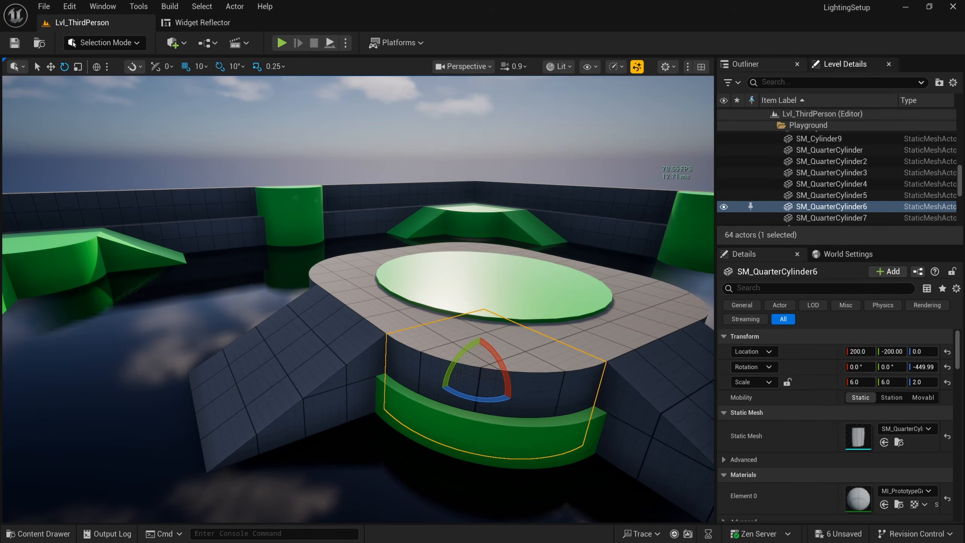
Step: Reopen Project Settings, filter by 'shadow', and set Shadow Map Method to Virtual Shadow Maps
click(76, 11)
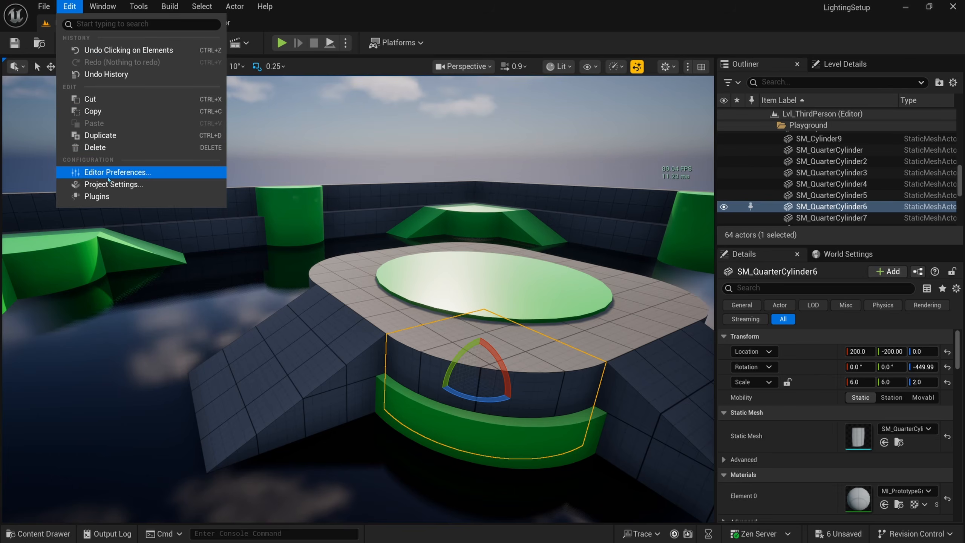
click(117, 186)
text(shadow)
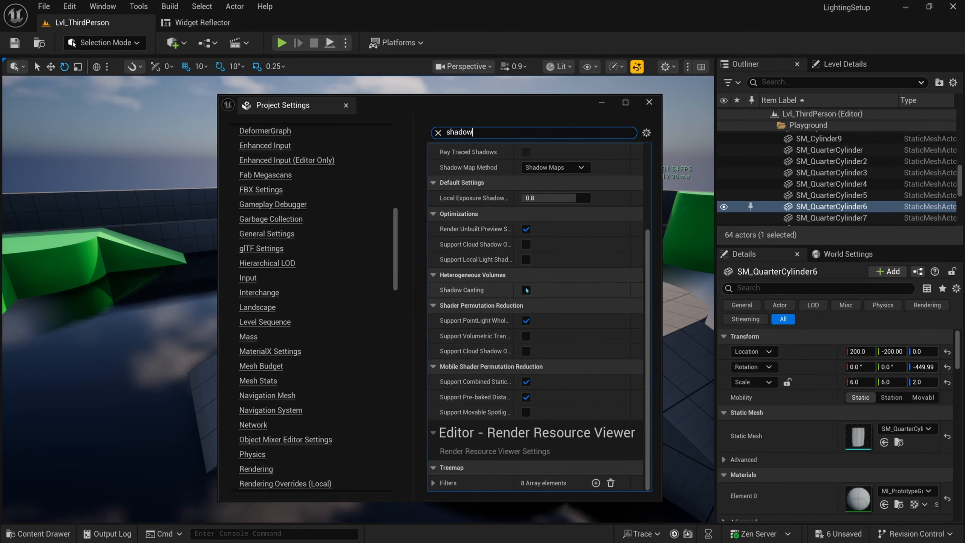
scroll(526, 290, up, 5)
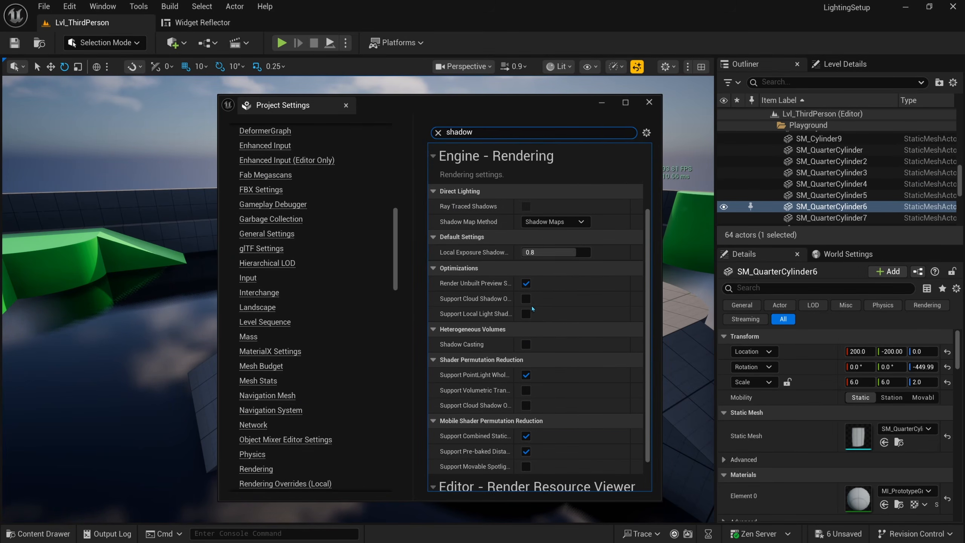
click(554, 275)
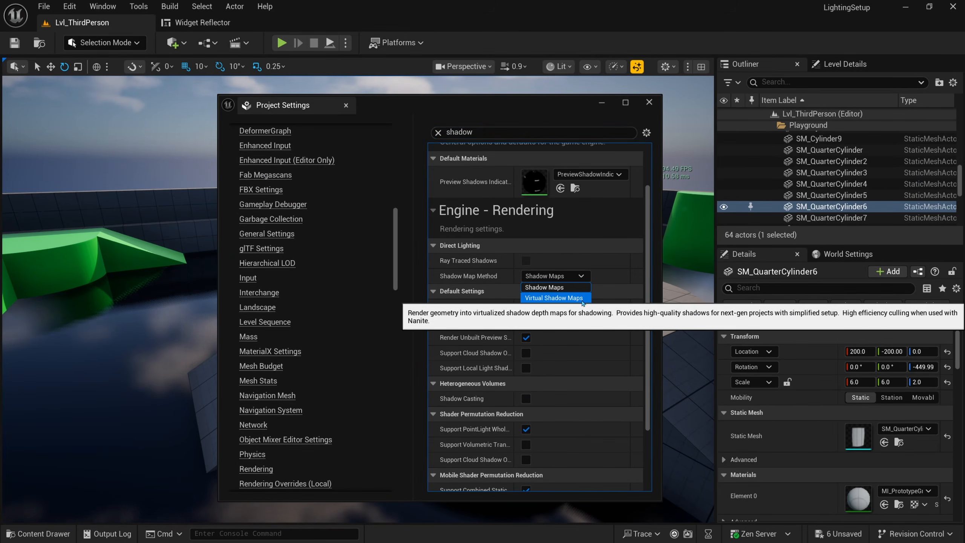
click(556, 302)
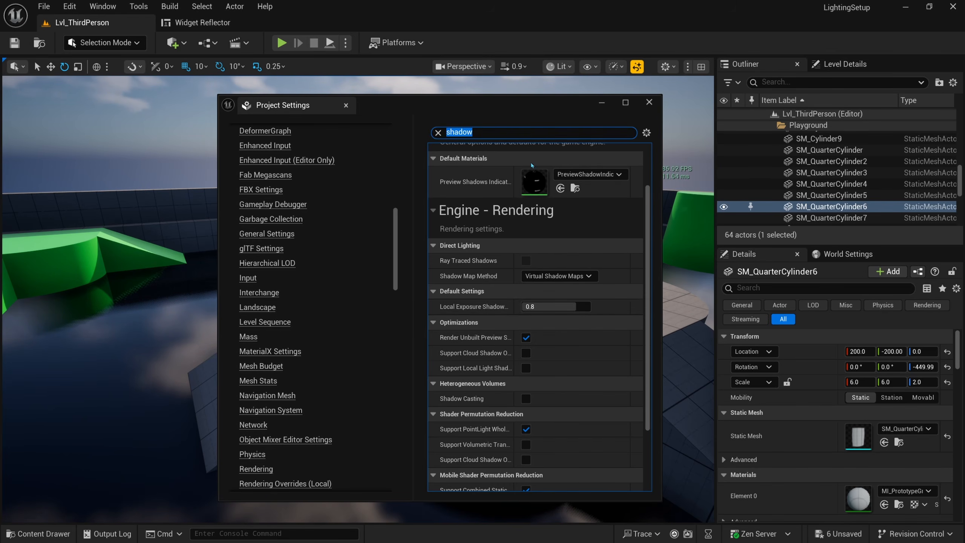
drag(532, 110, 516, 107)
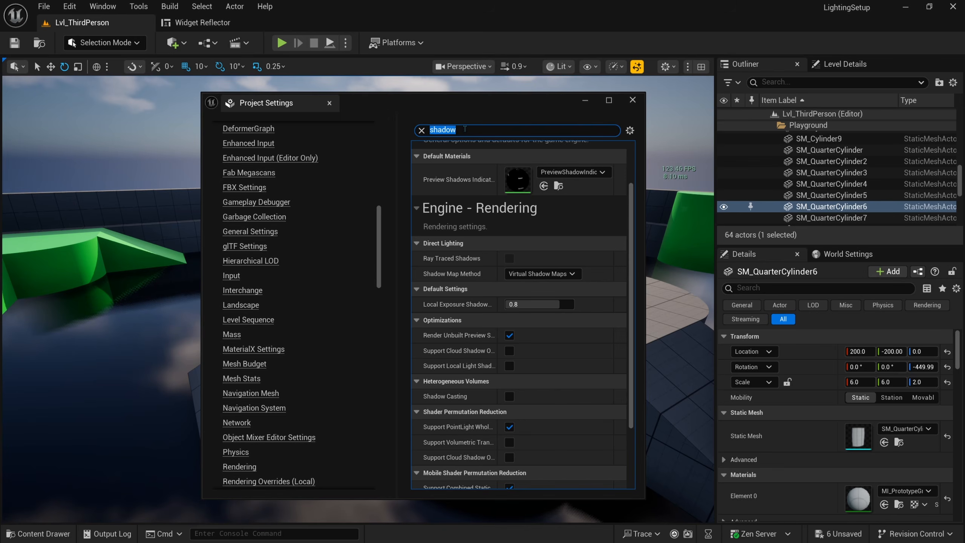
Step: Filter Project Settings by 'anti alia' and set Anti-Aliasing Method to None
text(anti)
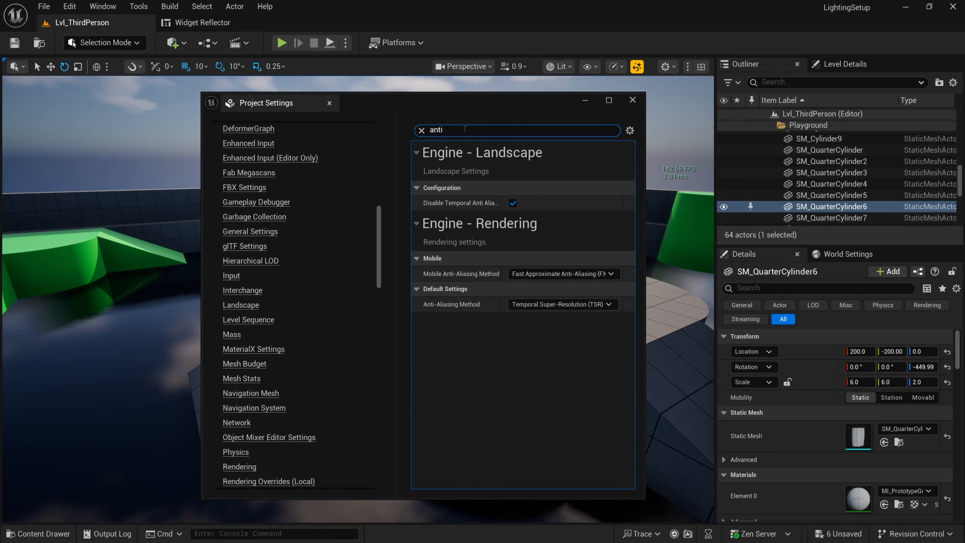
text( alias)
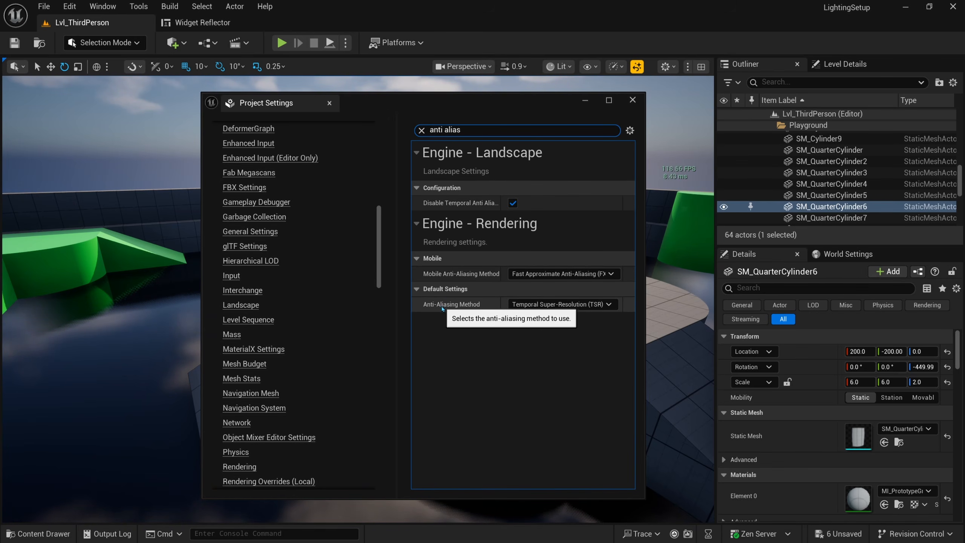
drag(449, 108, 338, 300)
right_drag(353, 243, 266, 239)
right_drag(276, 181, 224, 181)
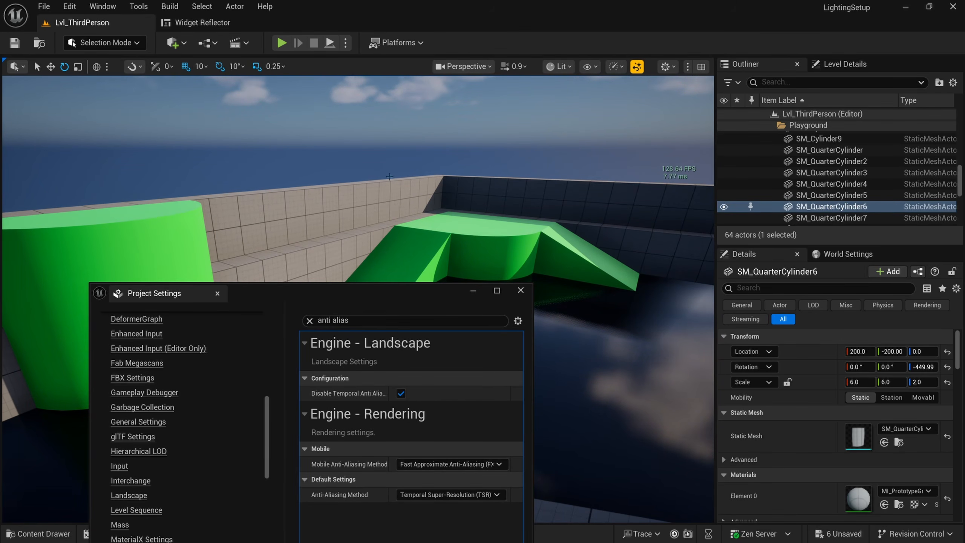
right_drag(343, 192, 327, 190)
key(w)
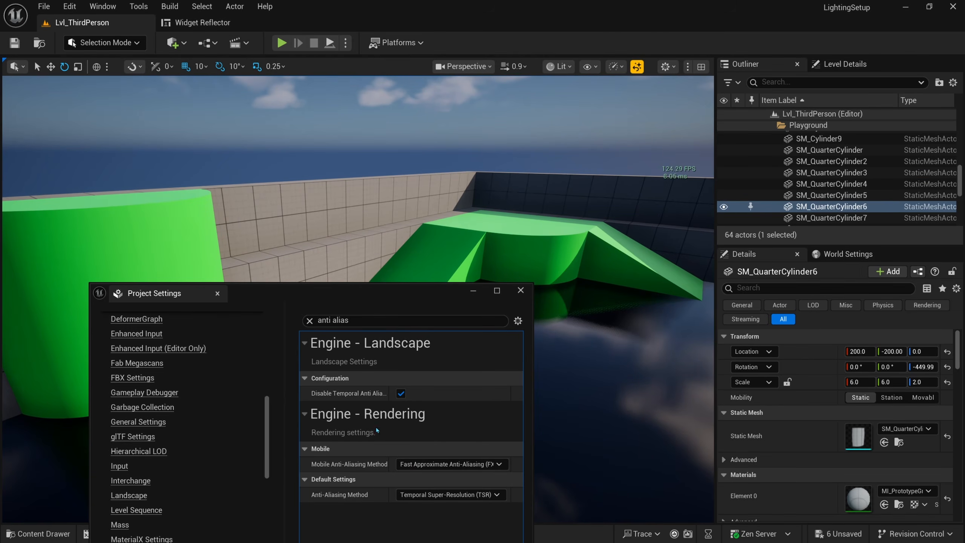
drag(376, 300, 344, 272)
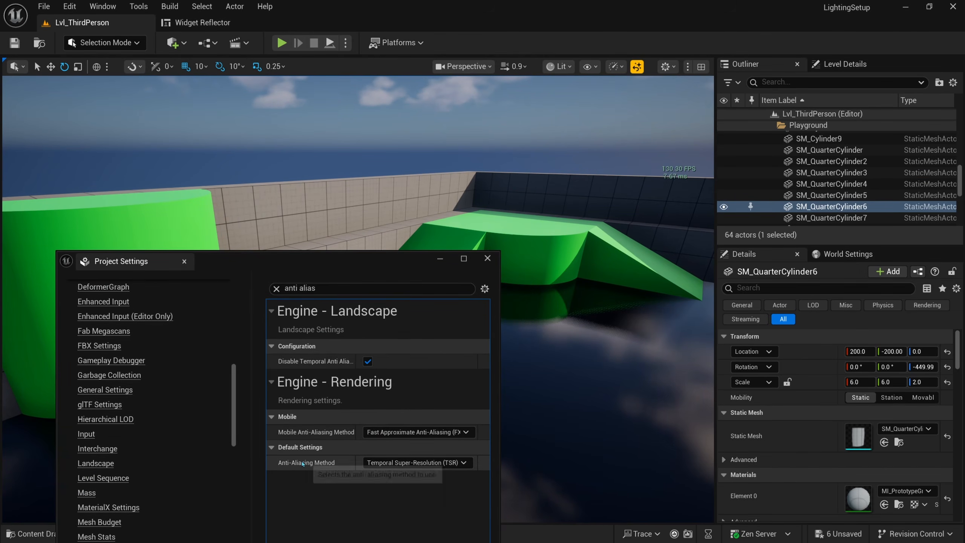
click(382, 462)
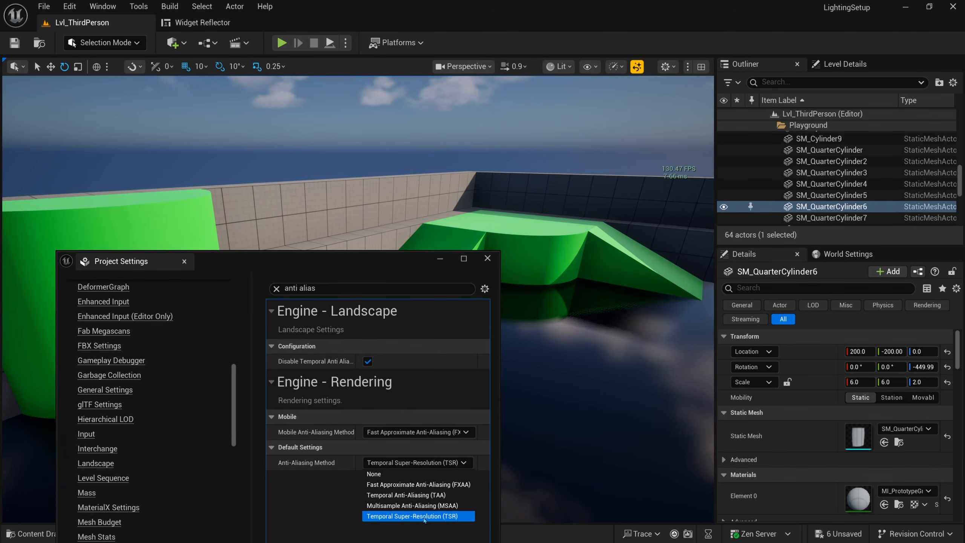
click(374, 474)
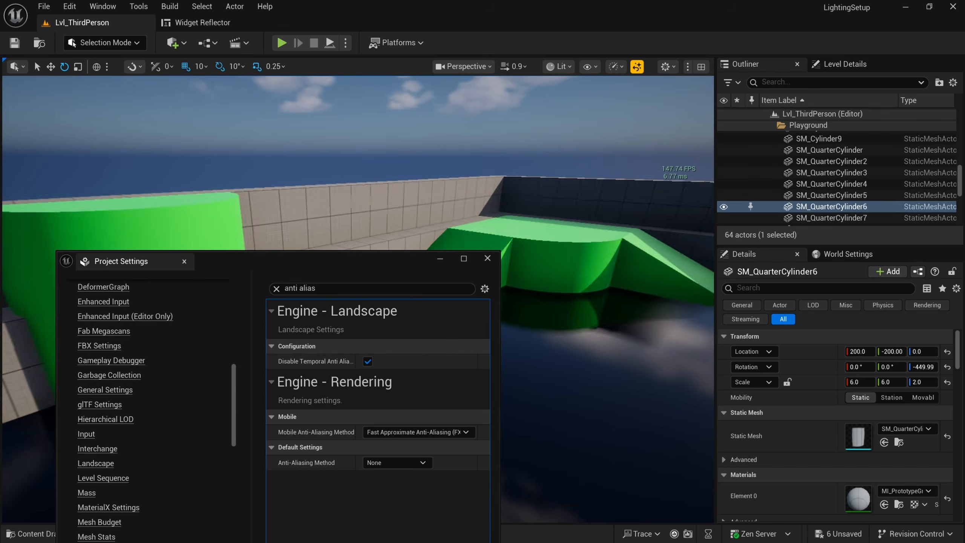
Step: Fly past the green blocks to the dark tiled wall to inspect unsmoothed edges
right_drag(329, 210, 319, 212)
right_drag(461, 205, 460, 205)
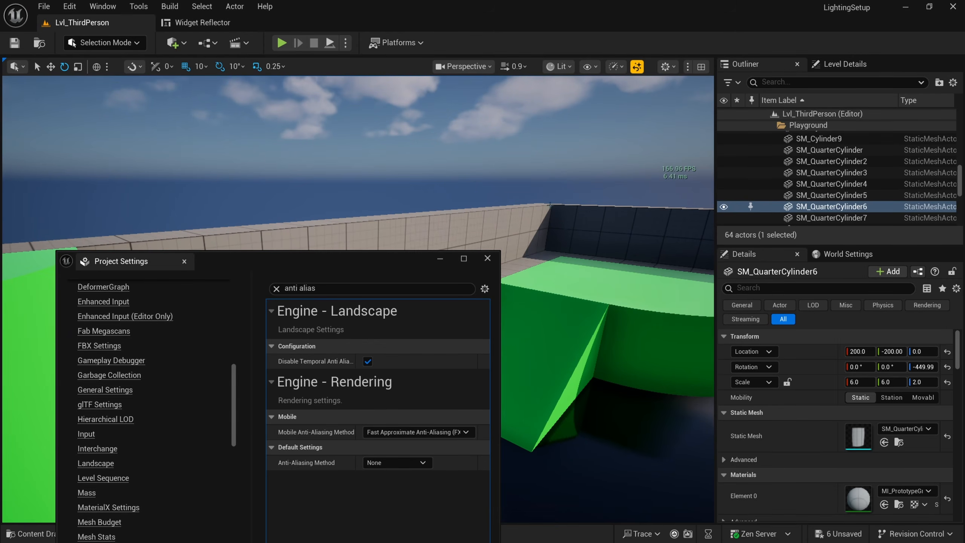
right_drag(594, 242, 626, 241)
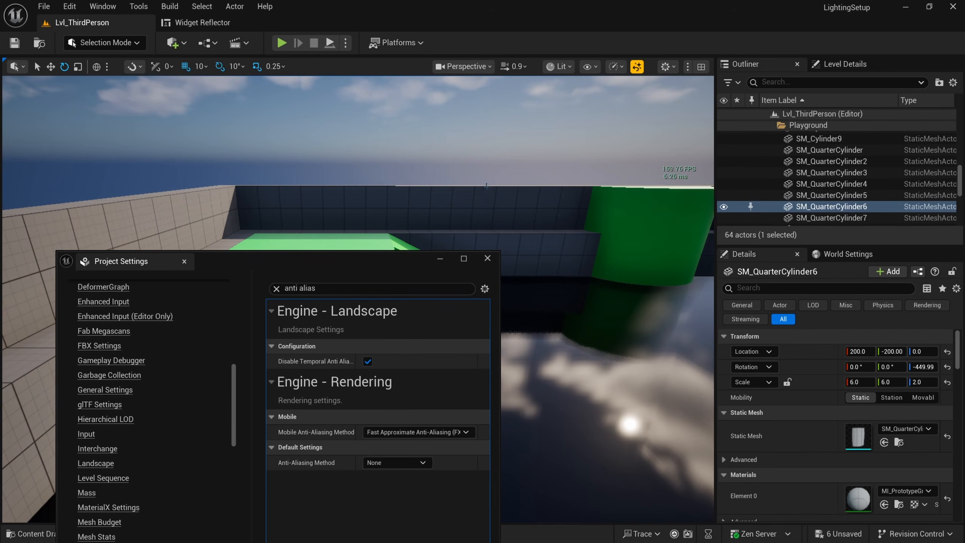
right_drag(509, 196, 569, 200)
key(e)
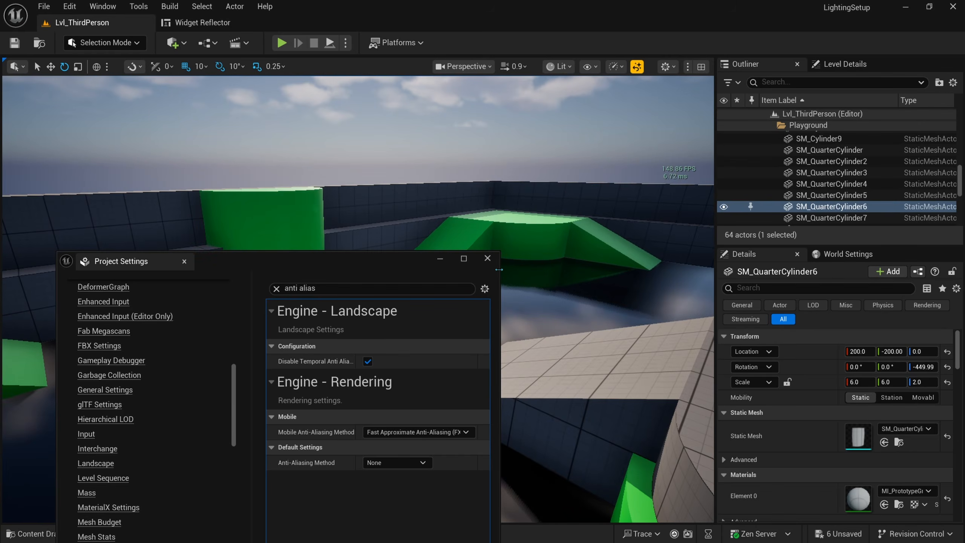
drag(351, 264, 331, 260)
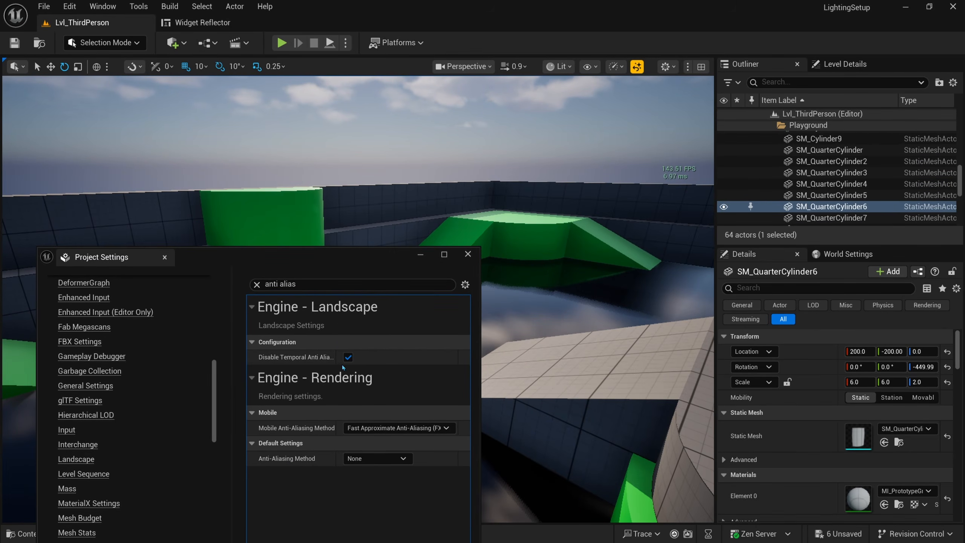
Step: Switch Anti-Aliasing Method to FXAA and inspect the green ramp and horizon
click(350, 462)
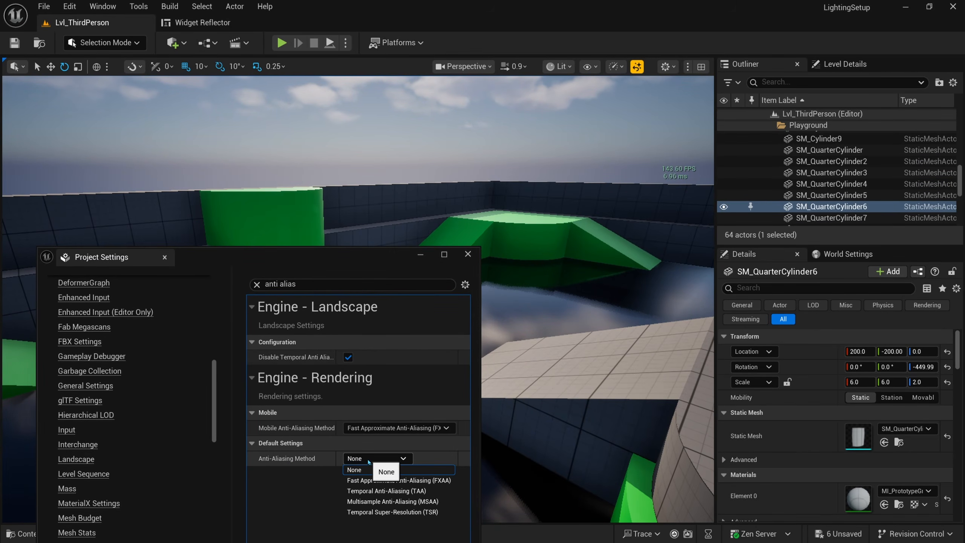
click(391, 480)
right_drag(550, 213, 490, 211)
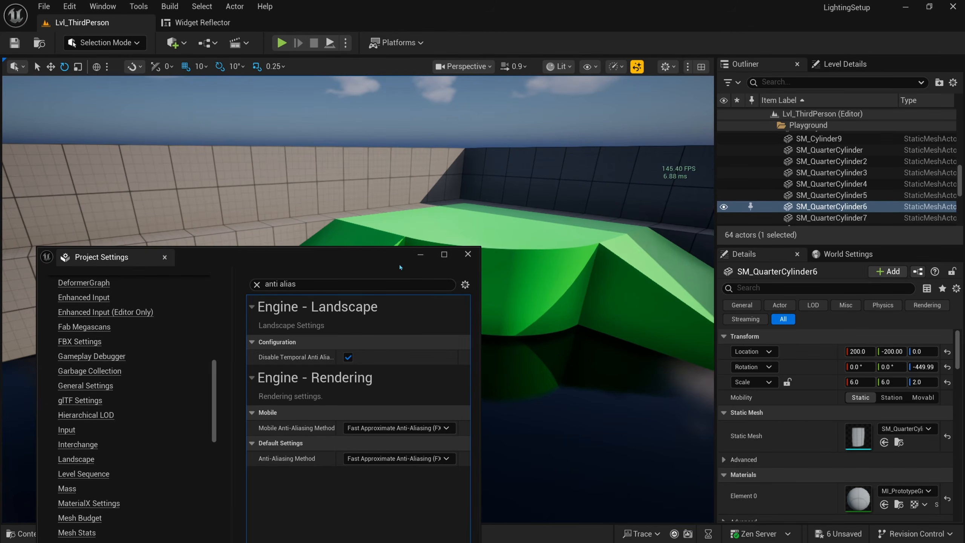
drag(400, 267, 333, 347)
right_drag(399, 243, 399, 224)
key(e)
right_drag(405, 316, 422, 327)
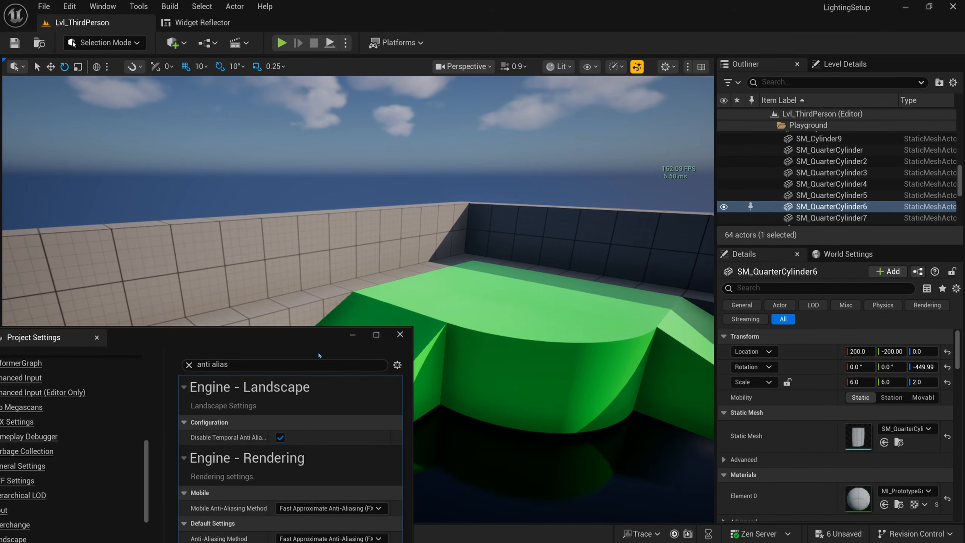
drag(319, 355, 309, 299)
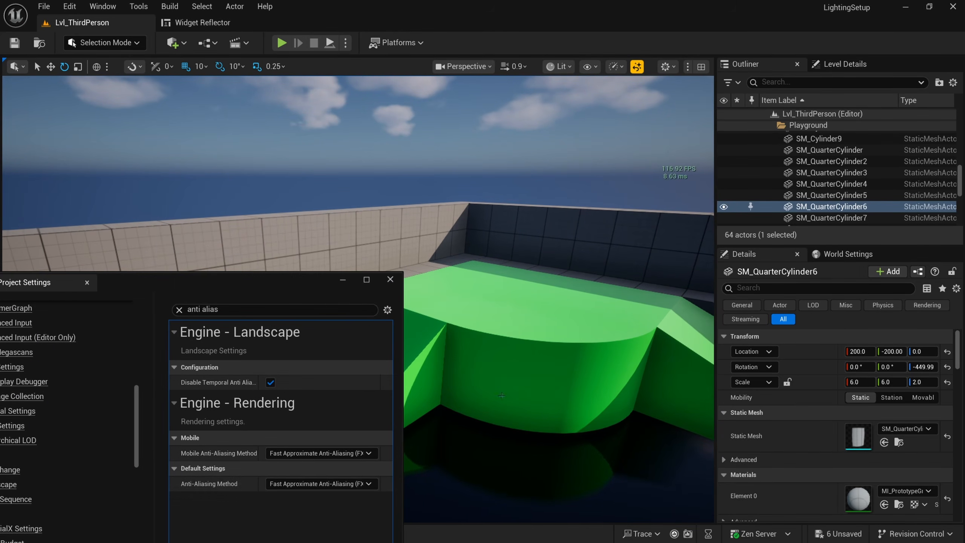
Step: Settle on Temporal Anti-Aliasing (TAA) and put Project Settings away over the pool view
click(333, 487)
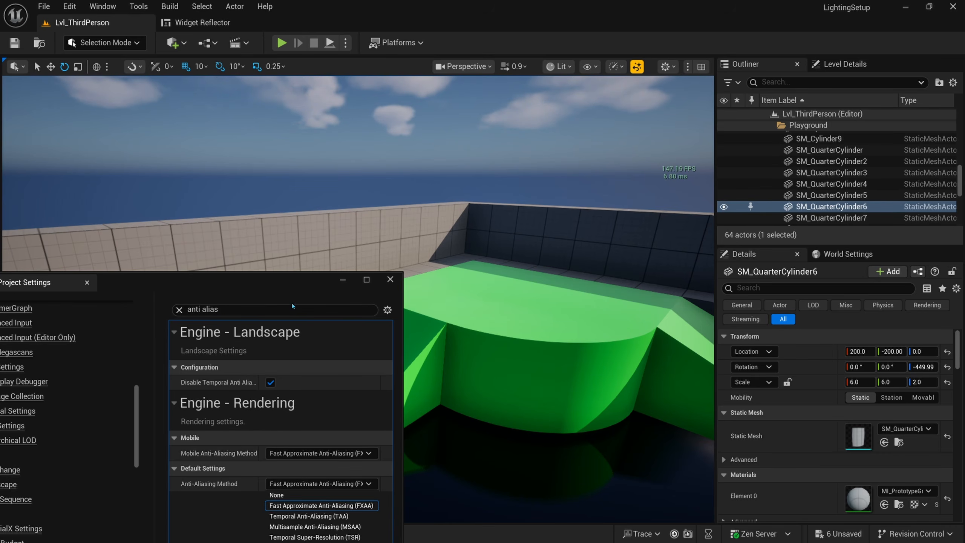
drag(292, 283, 280, 260)
click(323, 464)
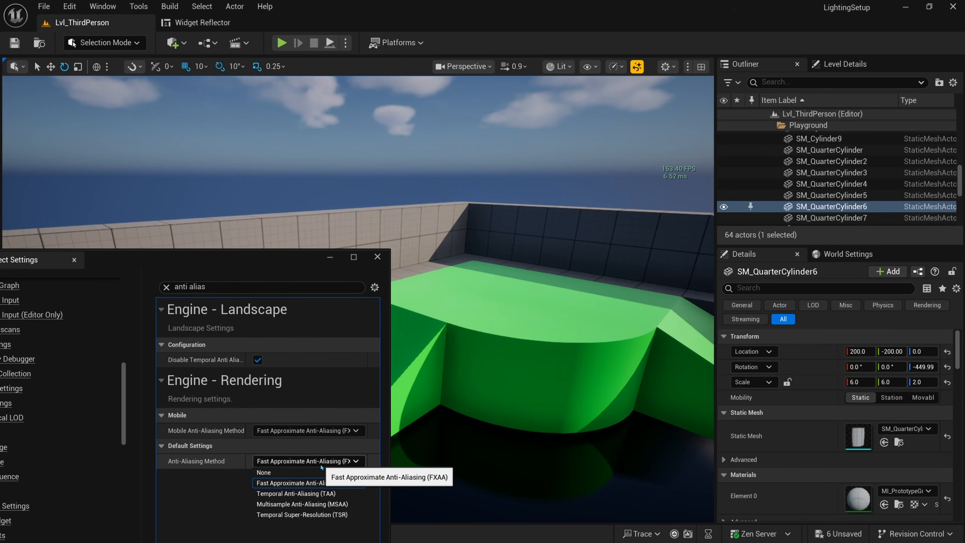
click(283, 493)
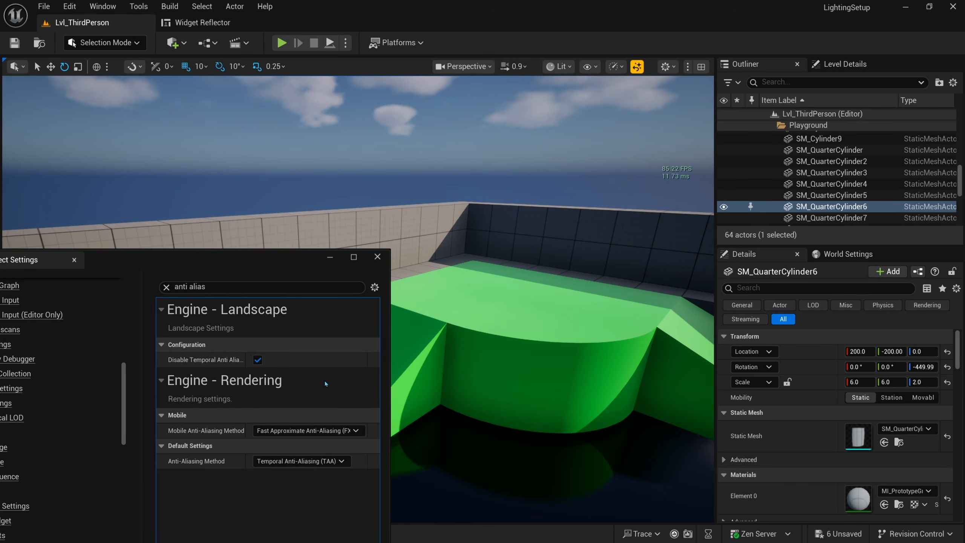
click(300, 461)
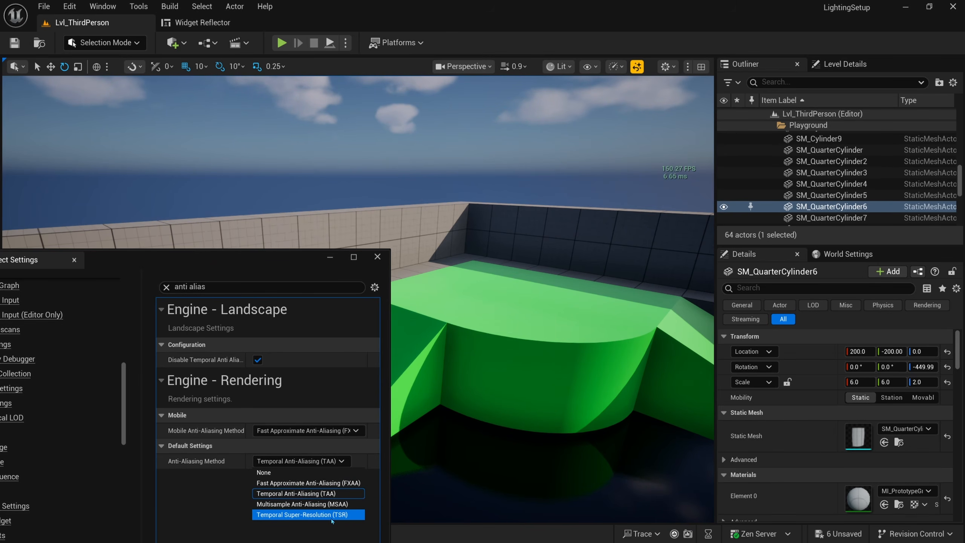
click(332, 495)
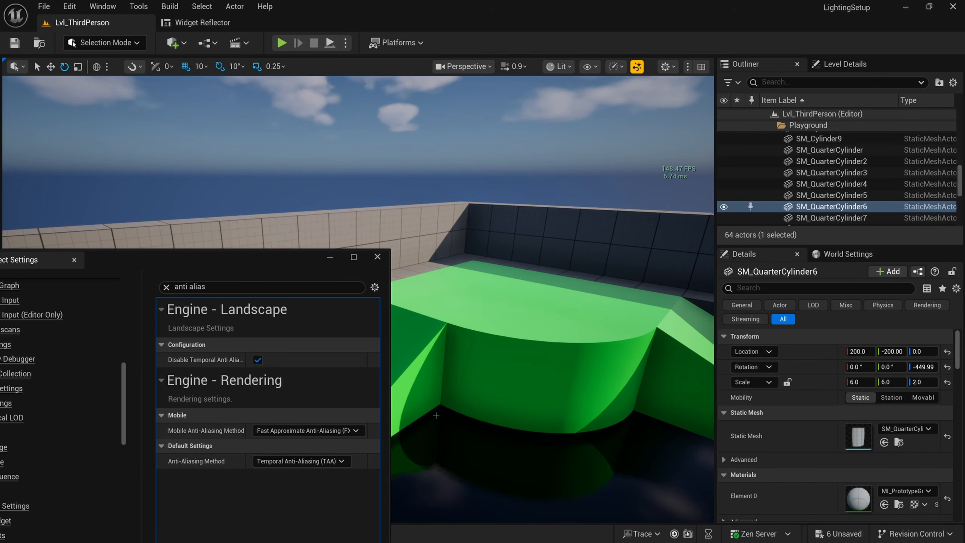
right_drag(436, 415, 522, 404)
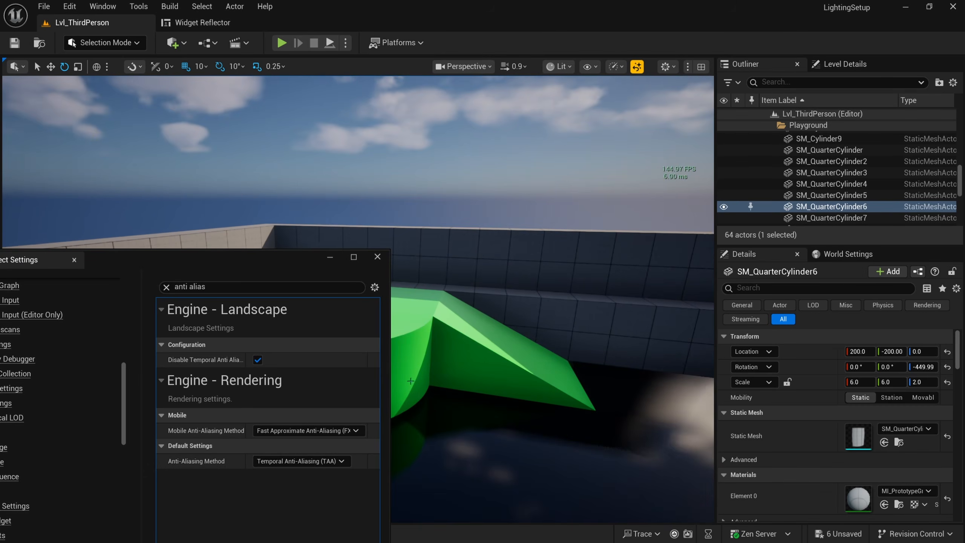
click(330, 257)
mouse_move(361, 307)
right_down()
mouse_move(353, 304)
mouse_move(361, 307)
right_up()
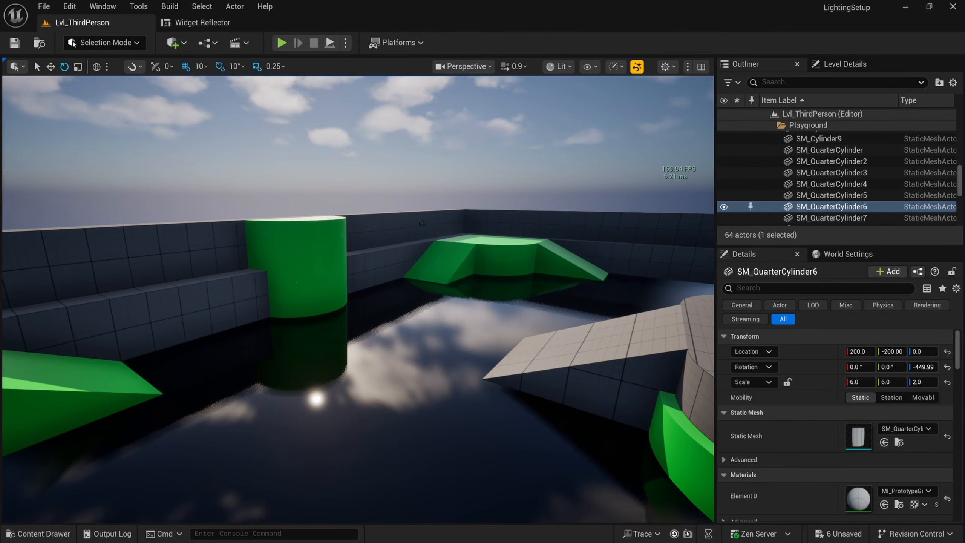
right_drag(397, 301, 411, 302)
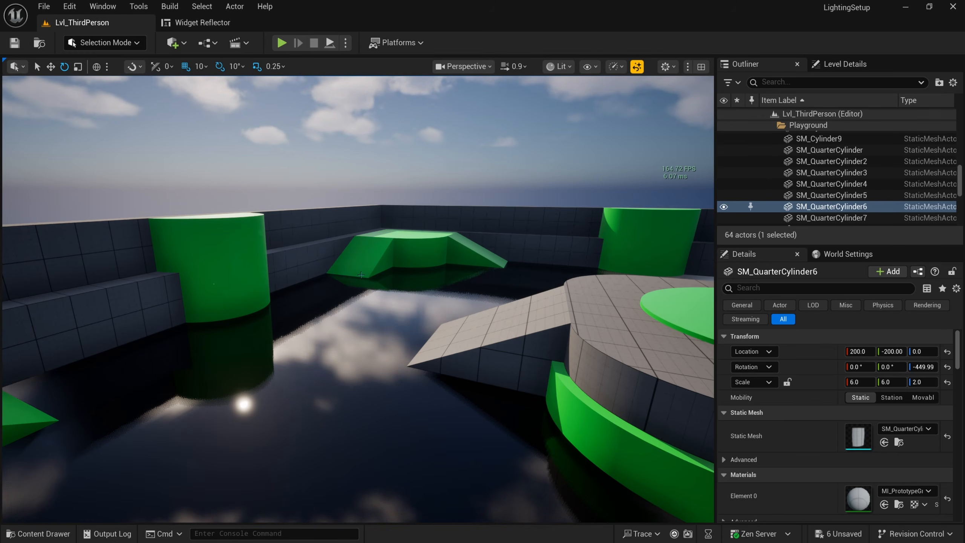
right_drag(361, 275, 351, 271)
key(d)
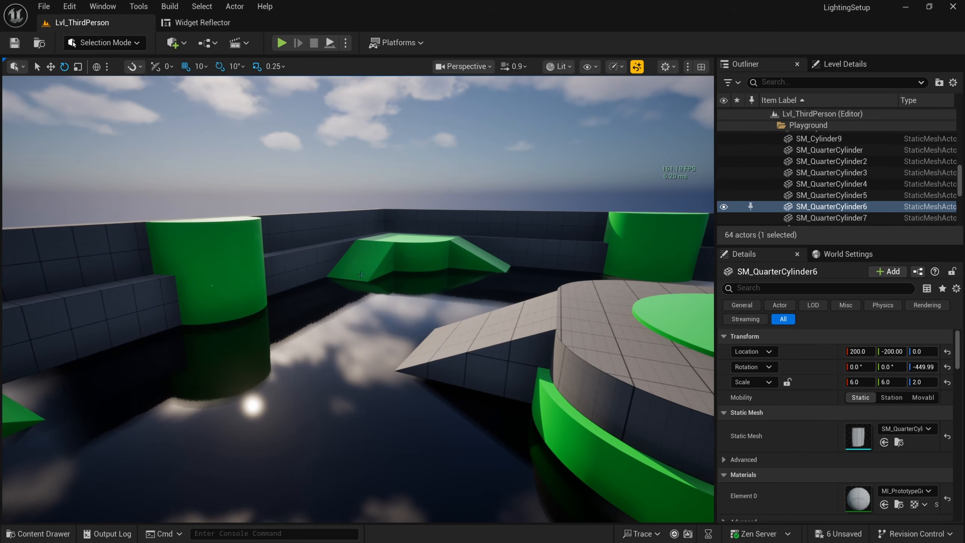
right_drag(417, 289, 416, 297)
key(e)
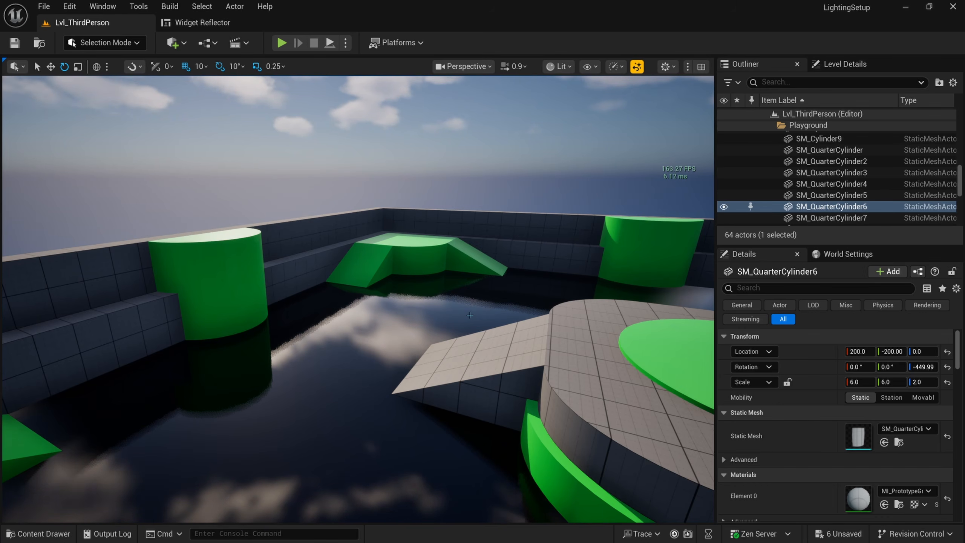
right_drag(464, 322, 470, 322)
key(d)
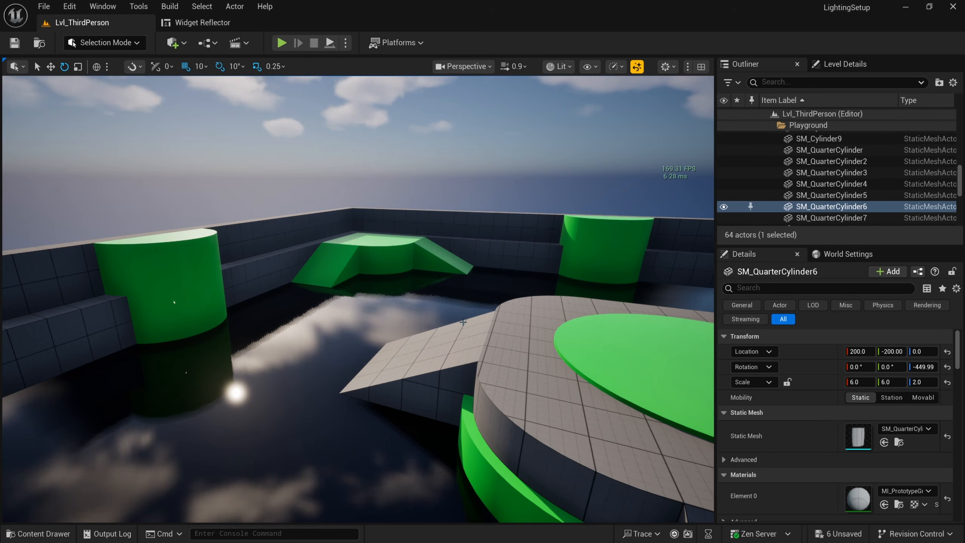
right_drag(463, 323, 523, 315)
key(q)
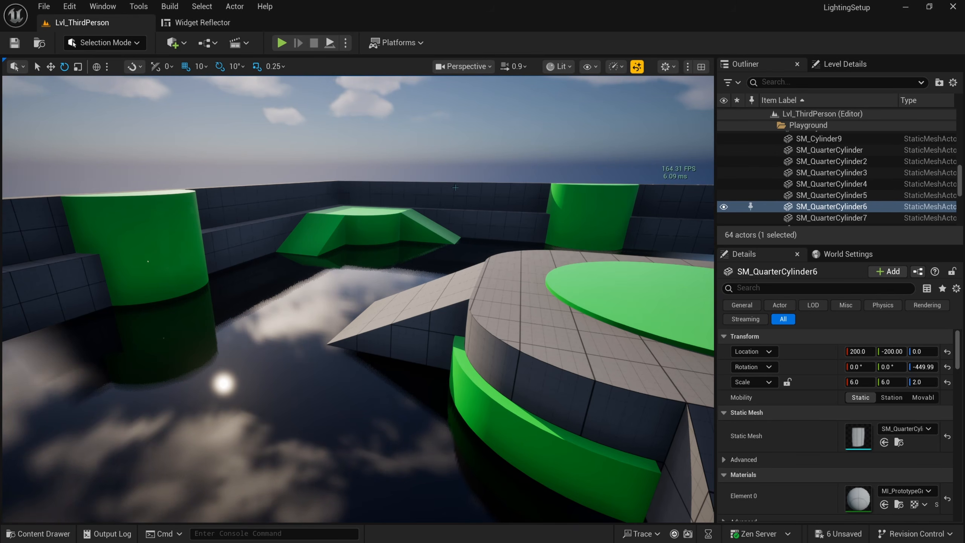
Step: Run 'stat gpu' in the console and look around with the GPU timing overlay showing
key(grave)
text(stat gpu)
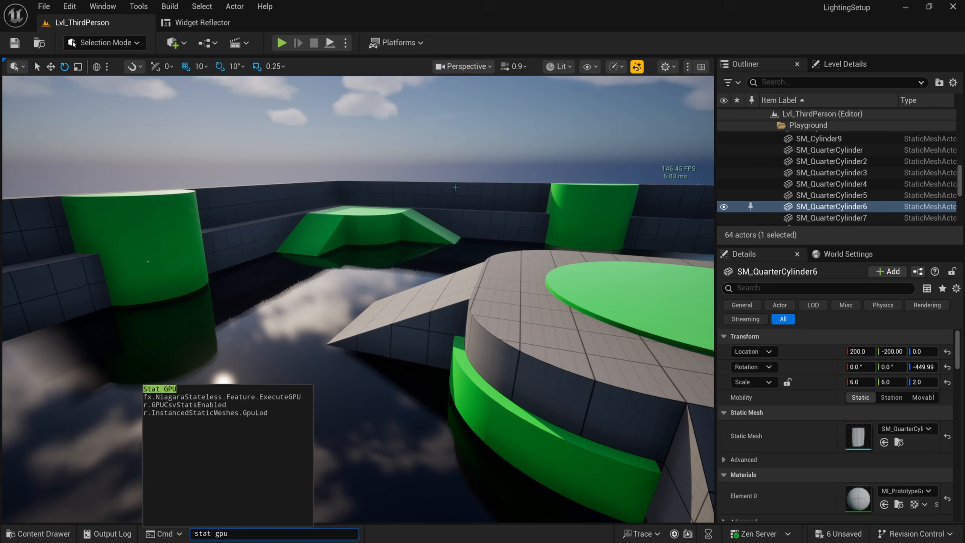
key(Return)
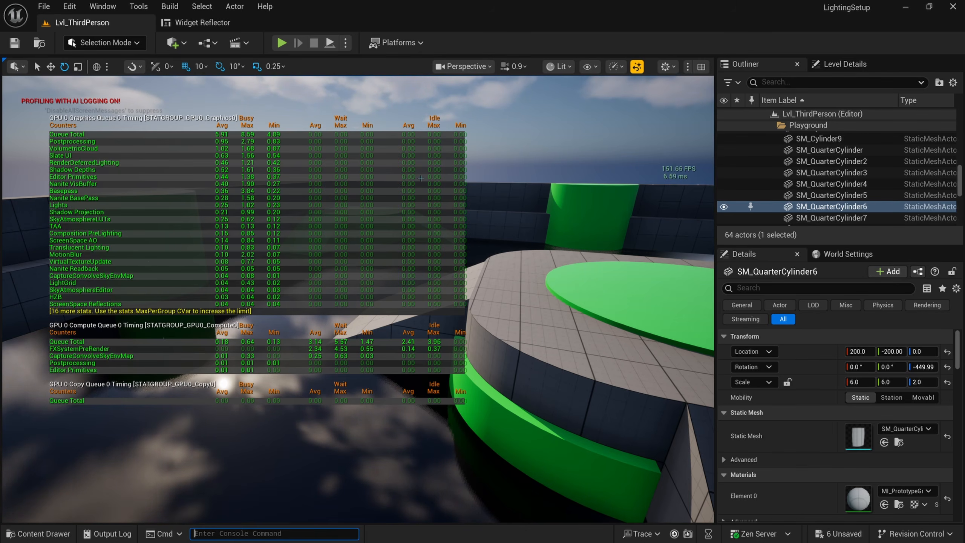
right_drag(421, 178, 401, 176)
right_drag(488, 185, 488, 196)
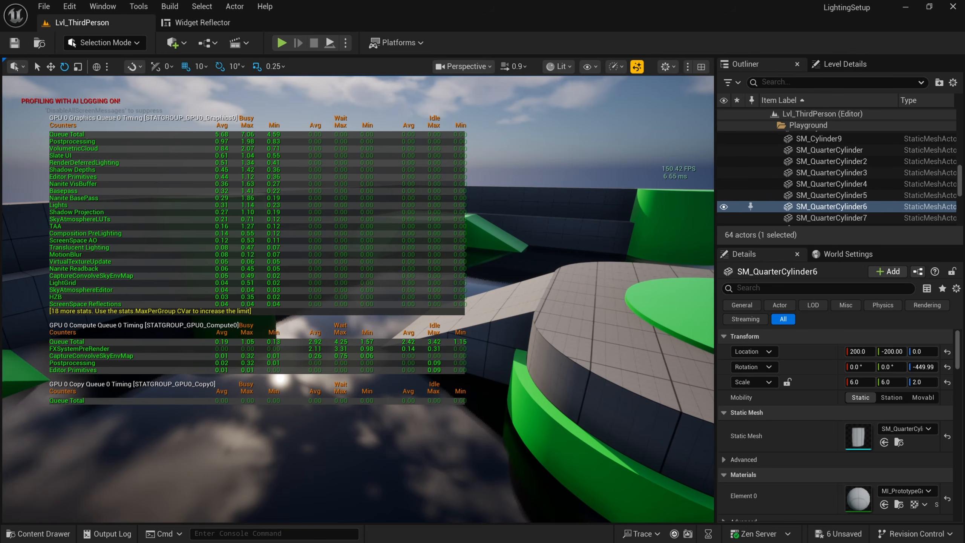
click(70, 6)
click(115, 184)
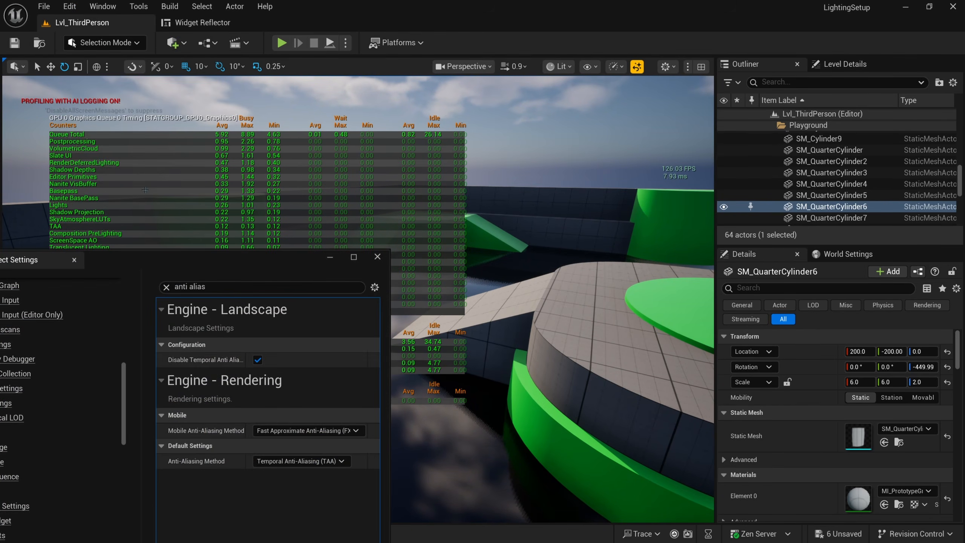
drag(286, 257, 609, 147)
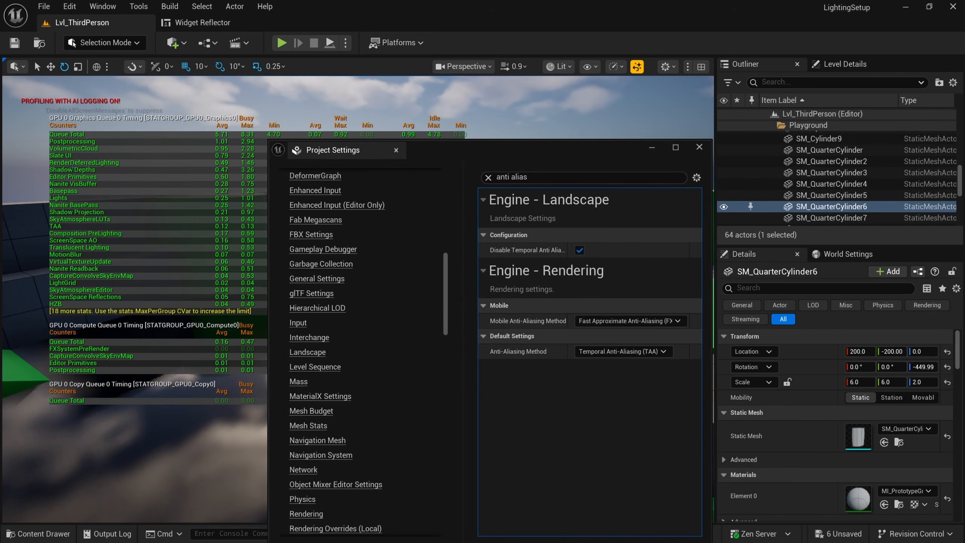
double_click(491, 151)
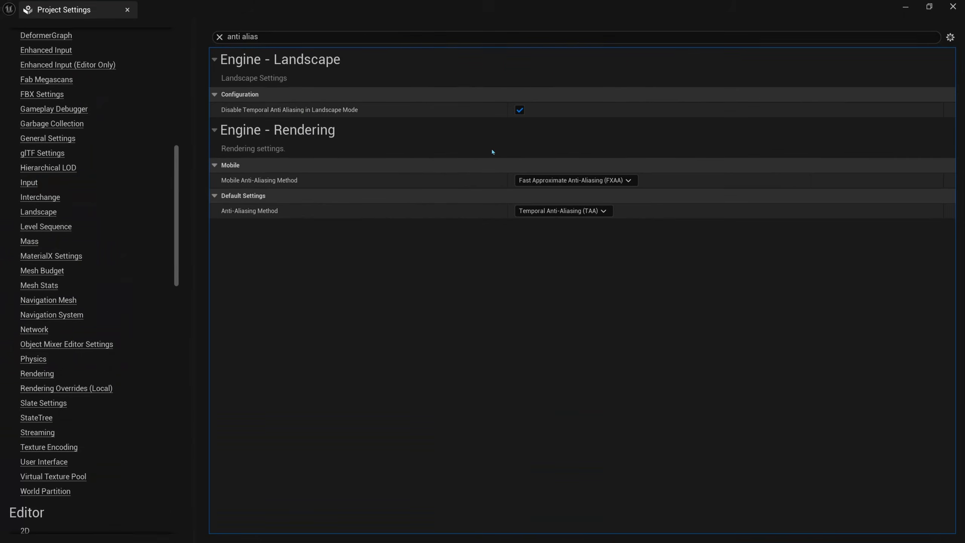
drag(263, 38, 175, 38)
text(nanite)
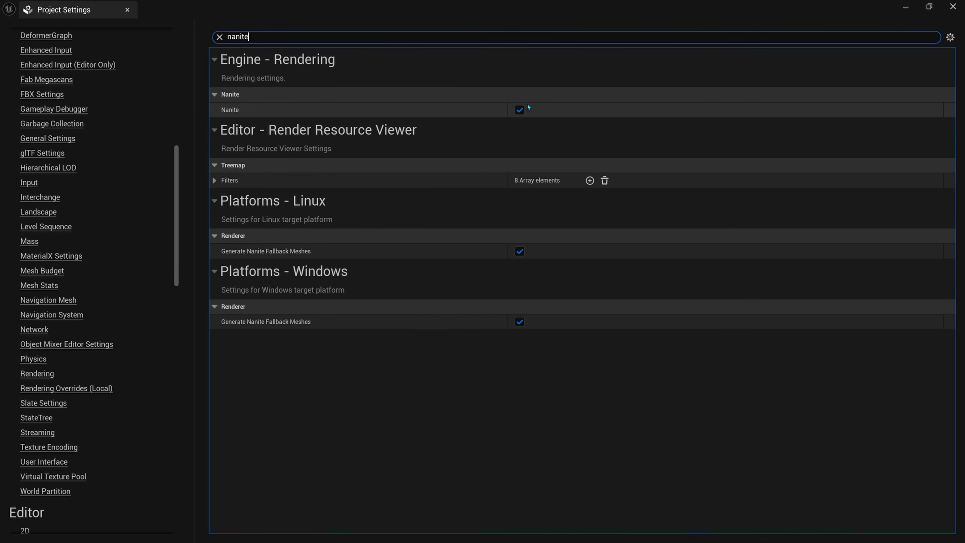
click(905, 7)
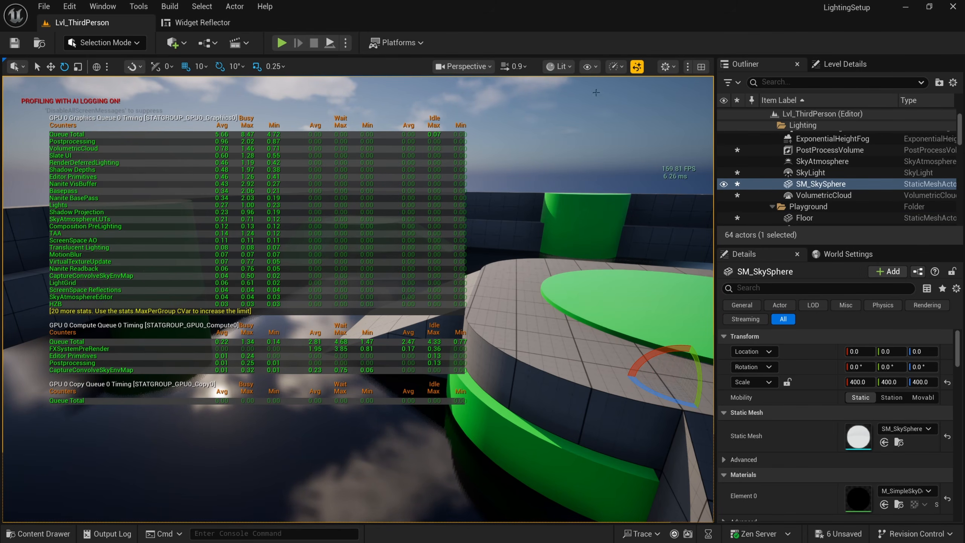
Step: Enable the viewport's custom Screen Percentage override and change it from 71 to 100
click(615, 67)
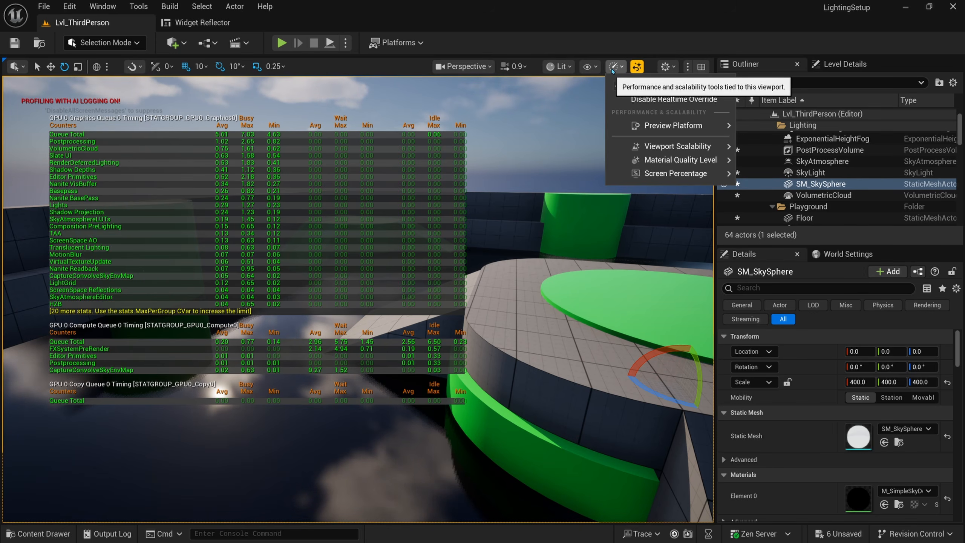
mouse_move(659, 173)
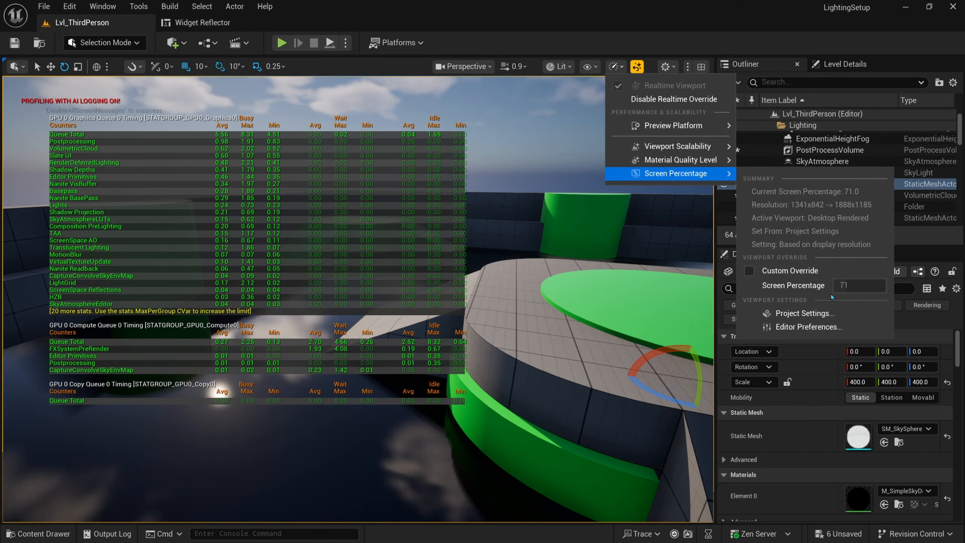
click(749, 271)
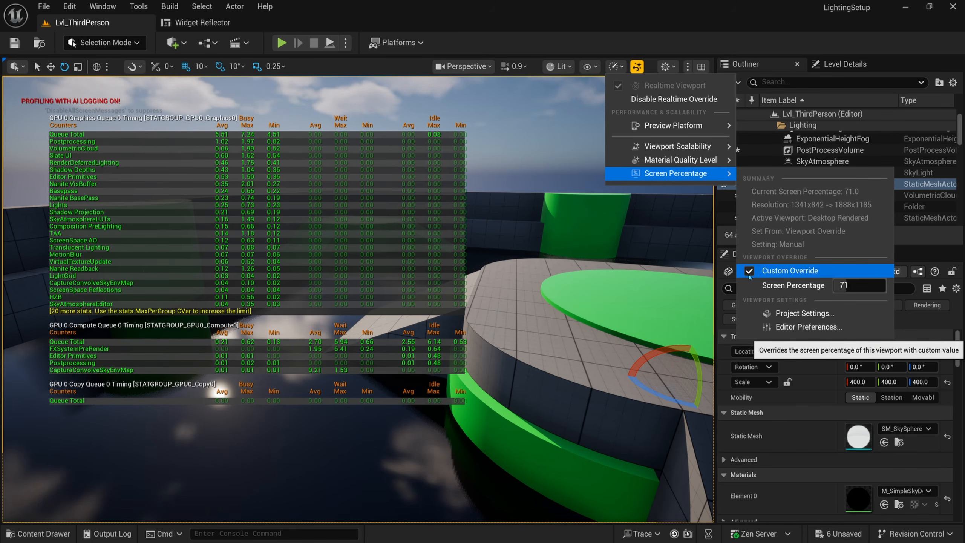
click(853, 288)
text(100)
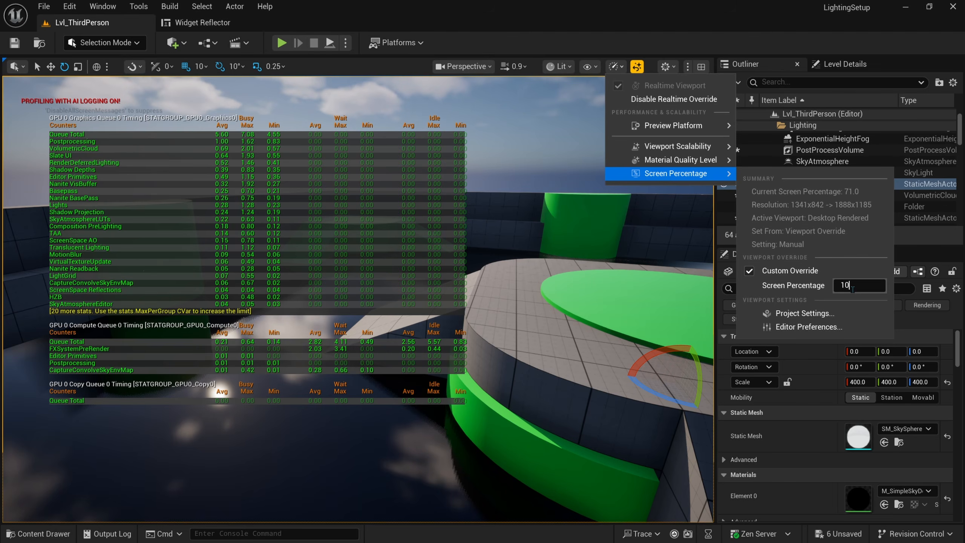
key(Return)
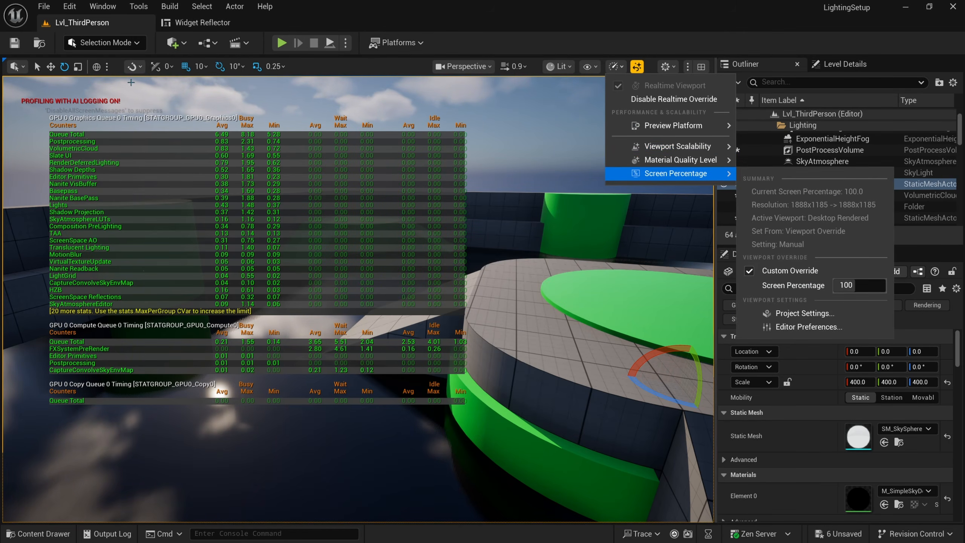
click(72, 8)
Step: Reopen Project Settings, search 'screen perce', and set the Desktop renderer Screen Percentage Mode to Manual
click(169, 184)
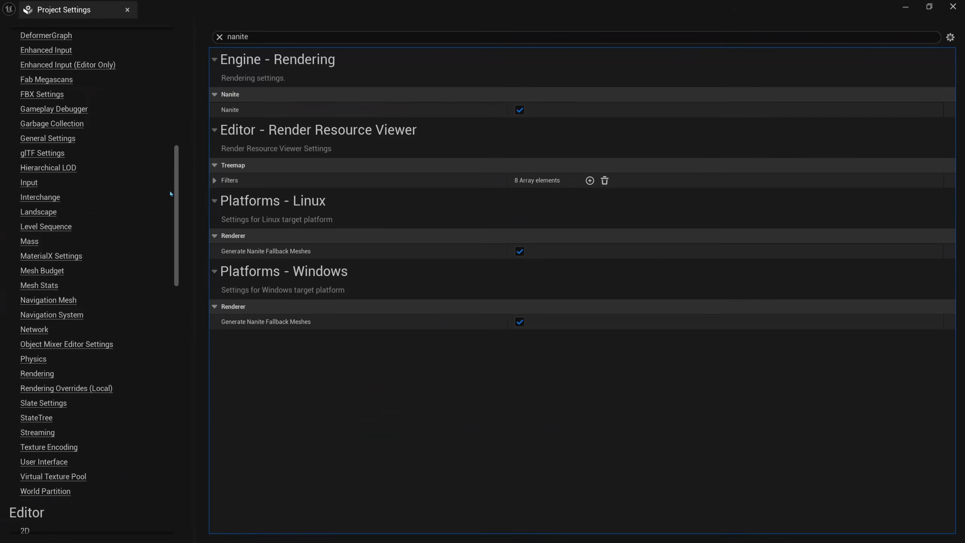
click(353, 38)
text(s)
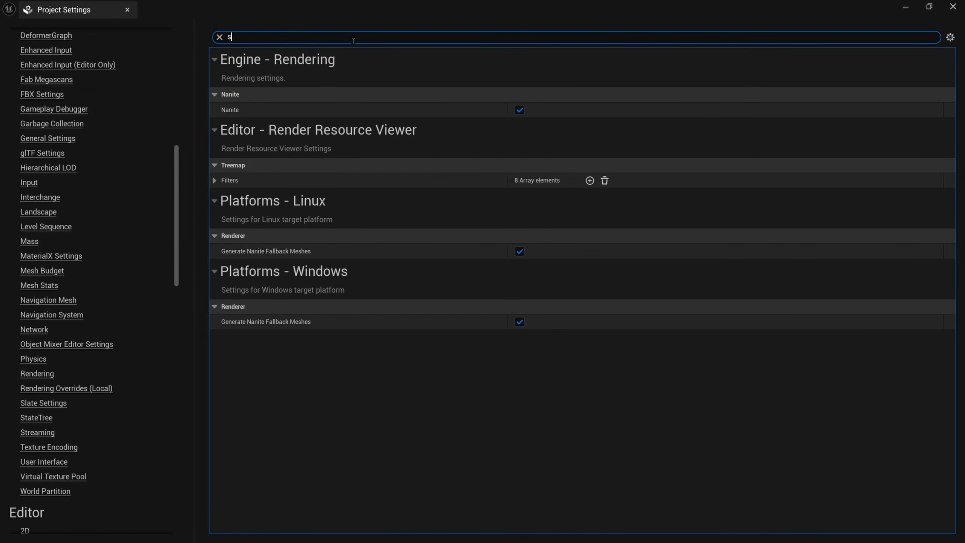
text(creen perce)
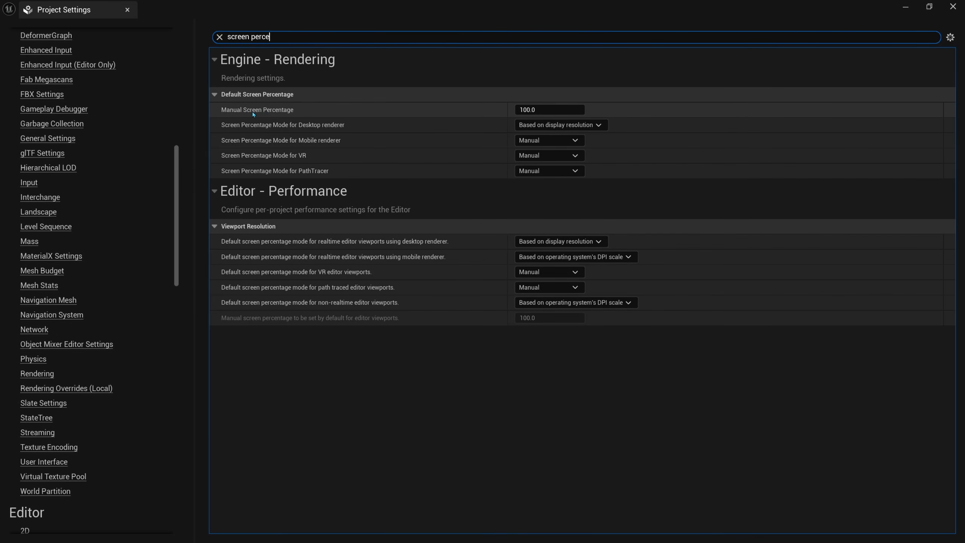
click(235, 128)
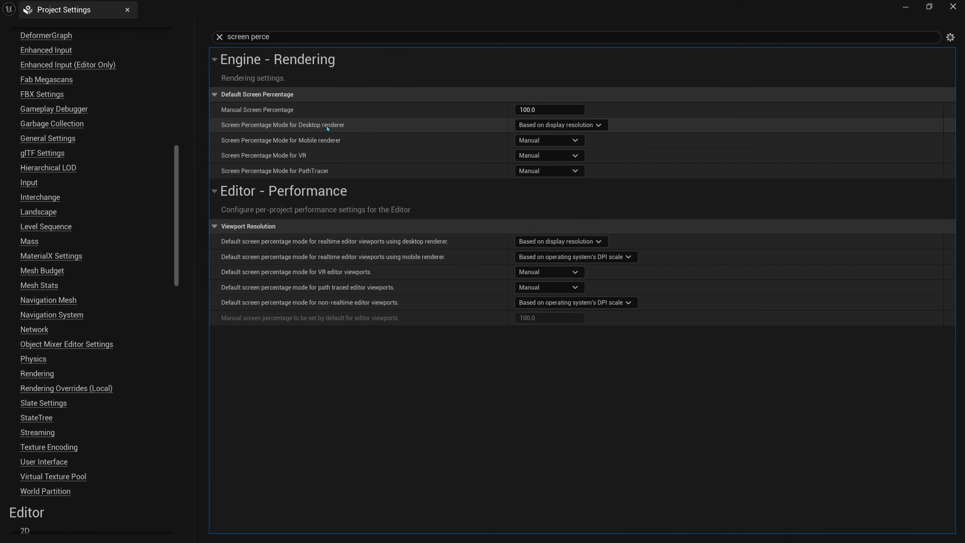
click(593, 129)
click(593, 137)
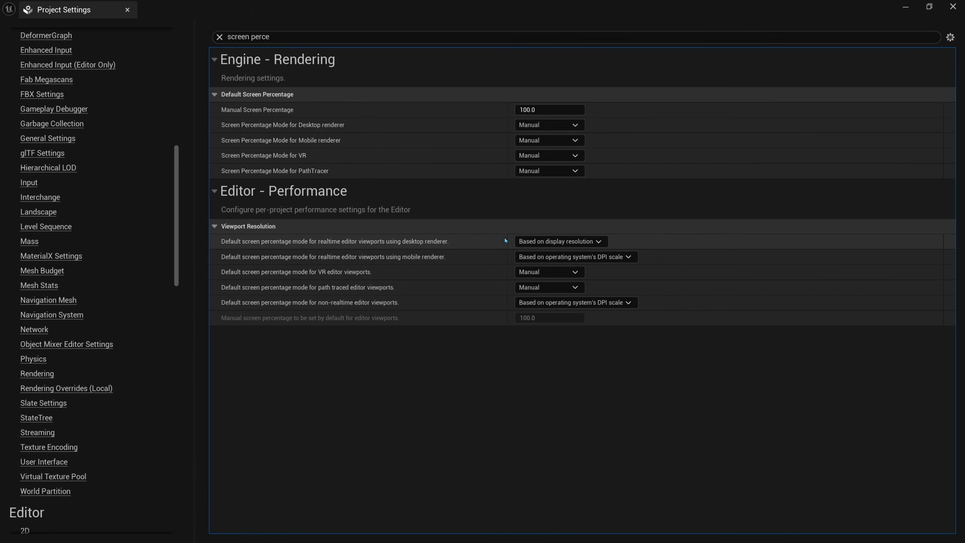
Step: Set the editor desktop viewport mode to Manual, leave mobile unchanged, and close settings
click(604, 242)
click(590, 255)
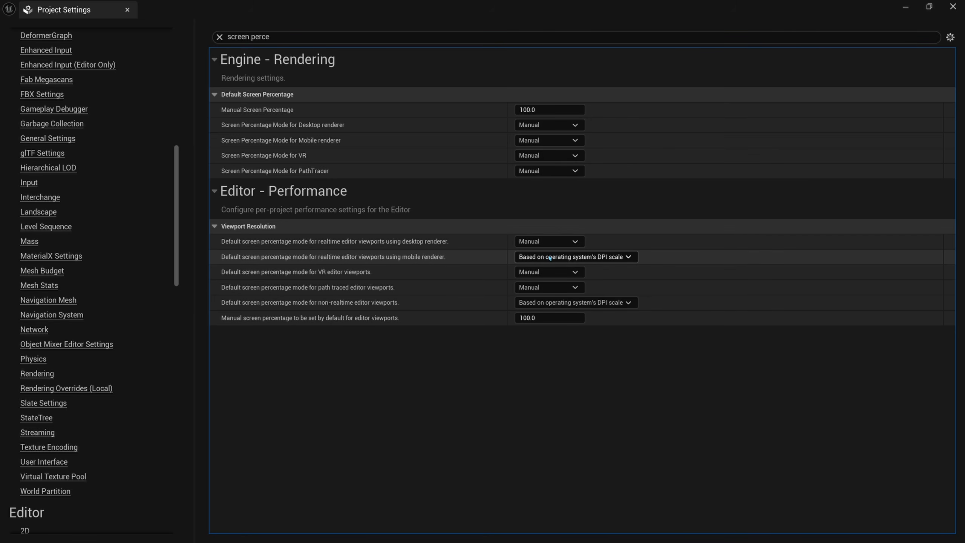
click(591, 258)
click(587, 259)
click(128, 9)
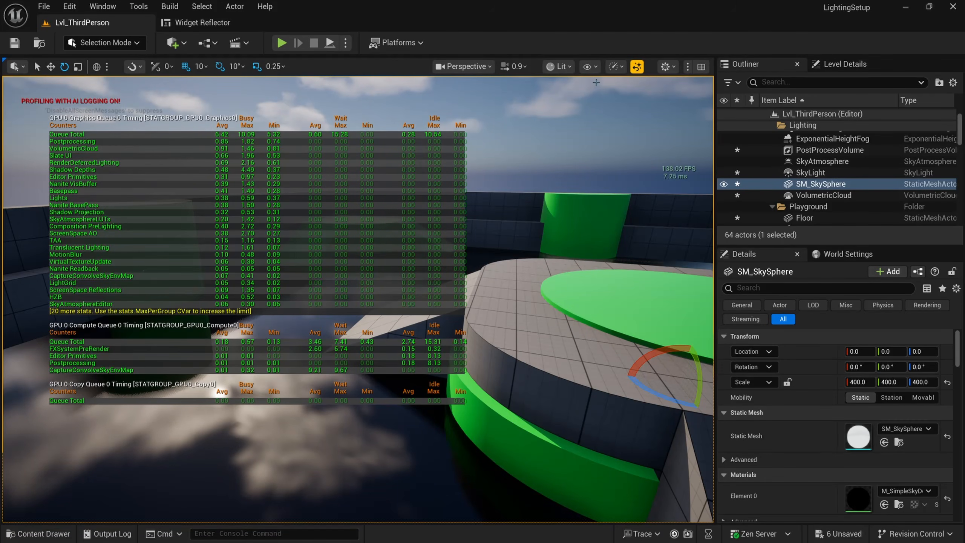
Step: Untick the viewport's Screen Percentage Custom Override and bring Project Settings back up
click(615, 66)
mouse_move(657, 174)
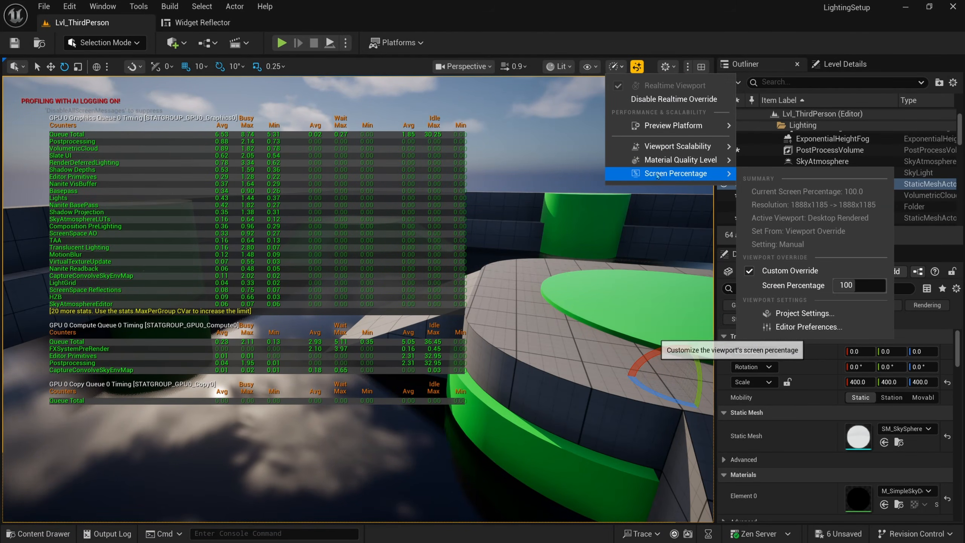
click(749, 271)
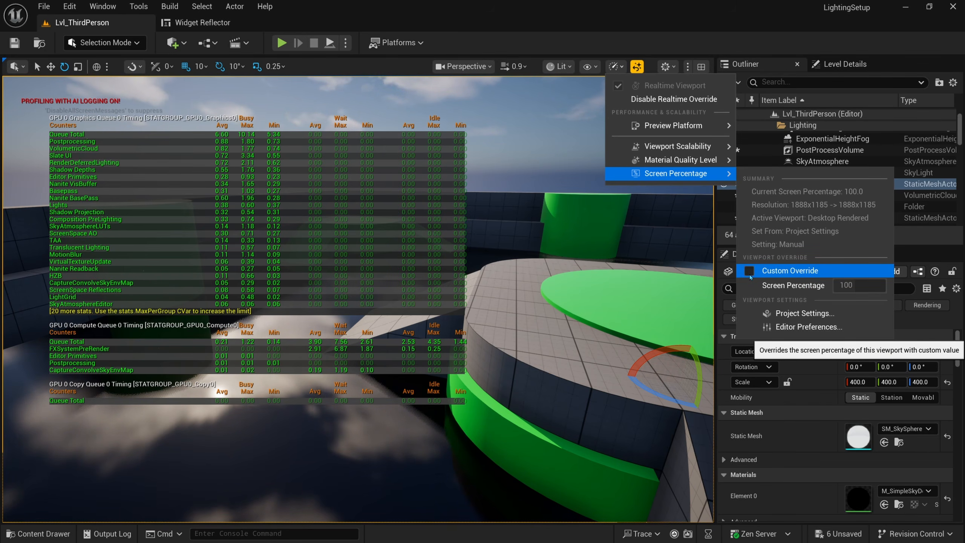
click(69, 6)
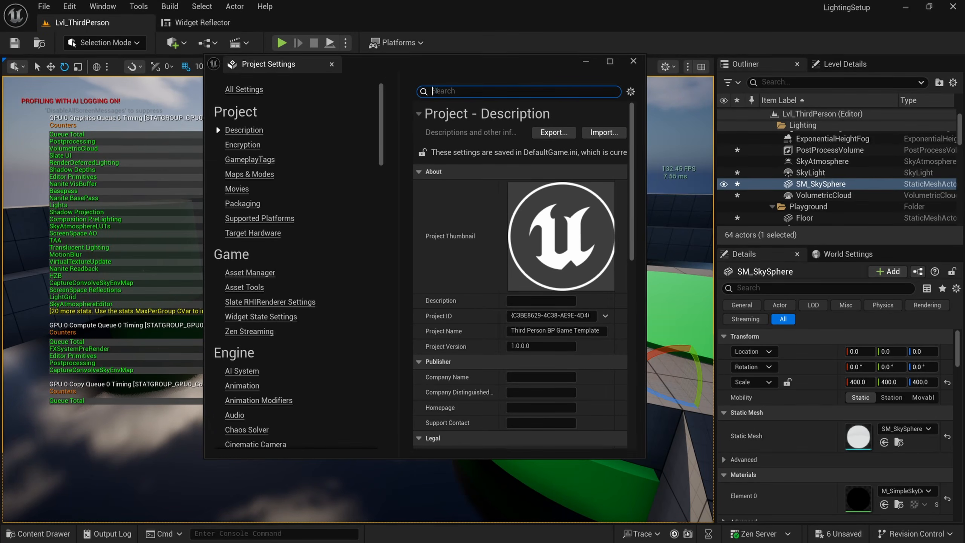
Step: Filter Project Settings by 'temporal' and maximize the settings window
text(anti)
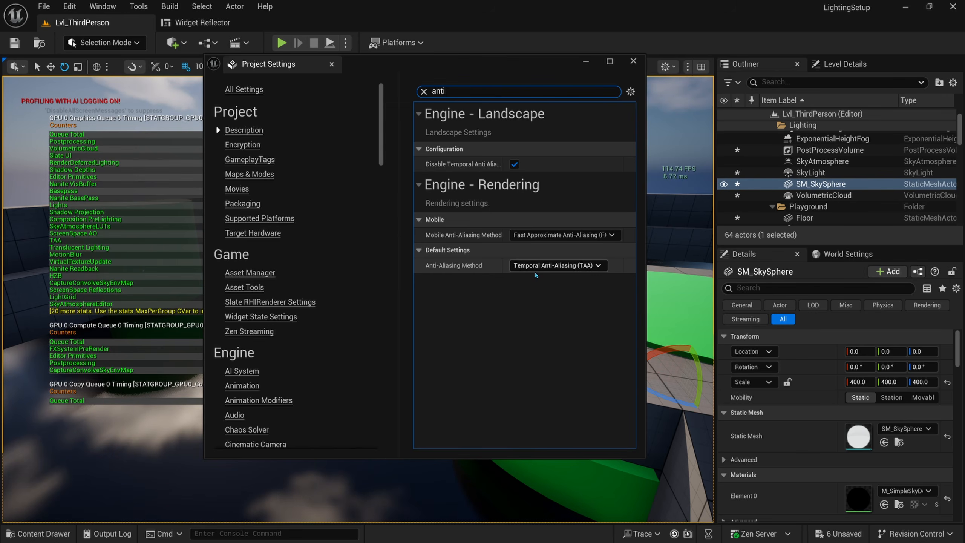
drag(456, 94, 420, 97)
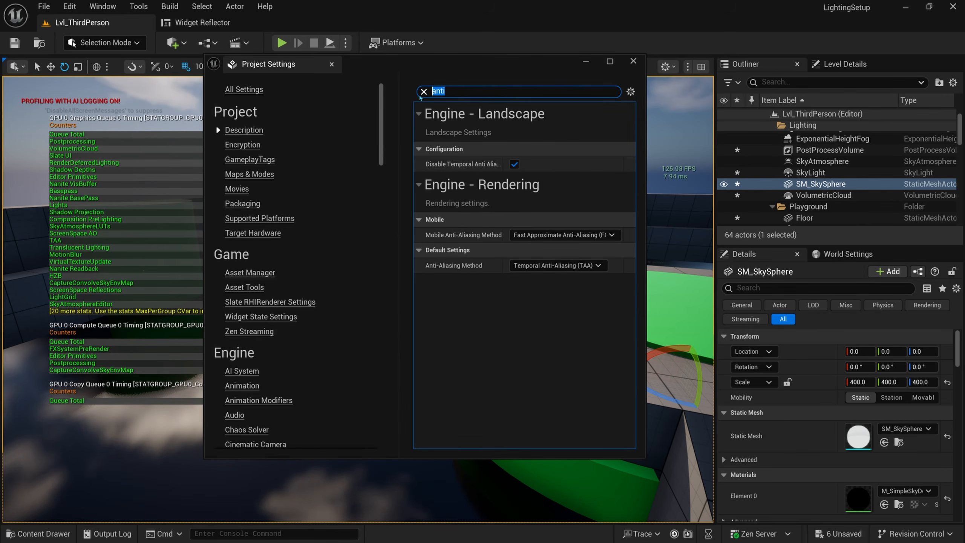
text(temporal)
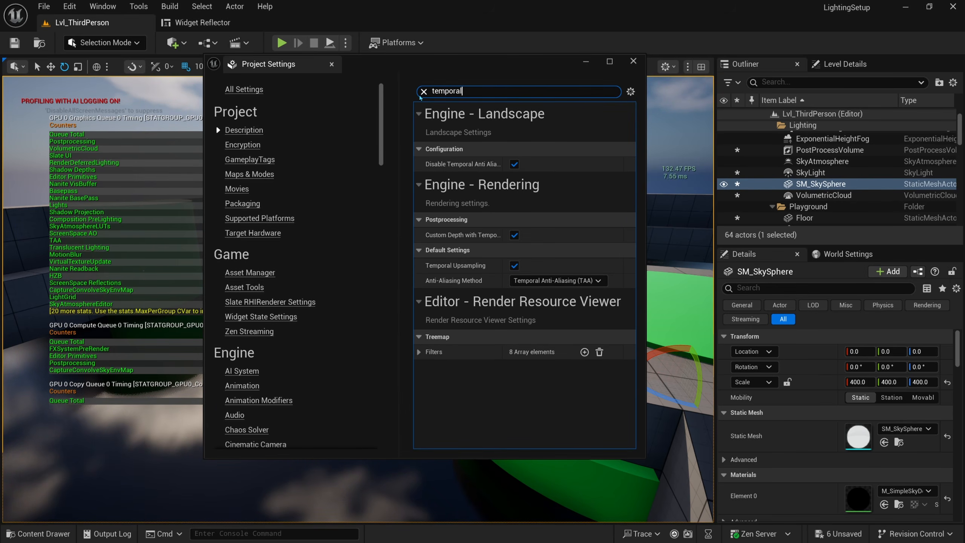
double_click(486, 58)
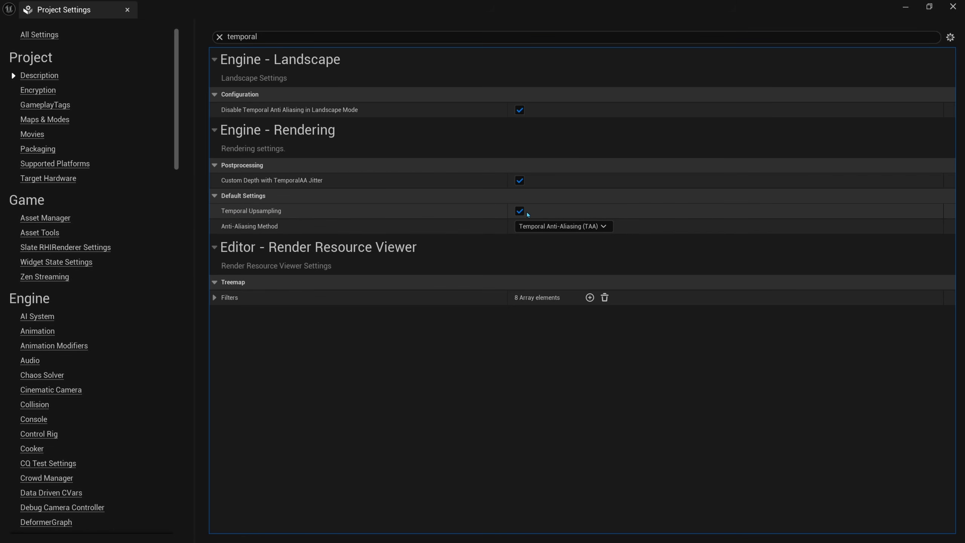
Step: Restore the Project Settings window from full screen and move it aside to reveal the level
drag(444, 18, 264, 86)
drag(370, 88, 284, 106)
right_drag(527, 140, 528, 140)
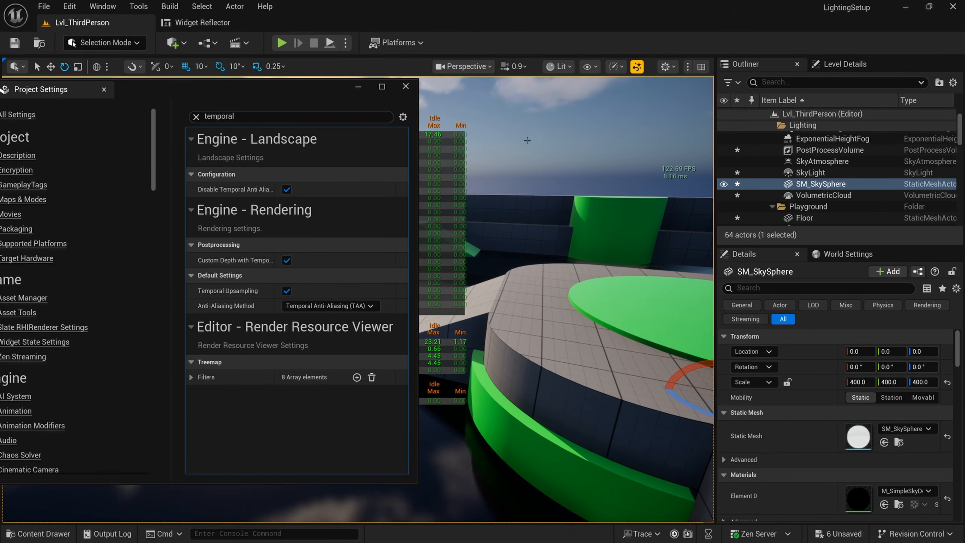
drag(337, 90, 250, 92)
right_drag(532, 197, 578, 181)
Step: Hide the GPU stats by rerunning stat gpu in the console
click(328, 534)
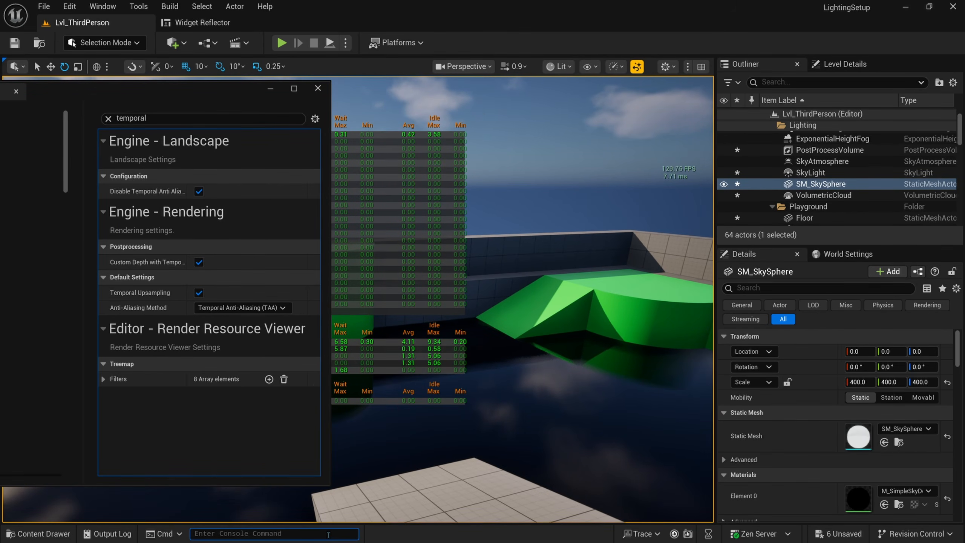
key(Up)
key(Return)
Step: Enable the viewport screen percentage override at 32 and untick Temporal Upsampling
right_drag(513, 289, 420, 261)
right_drag(581, 271, 578, 271)
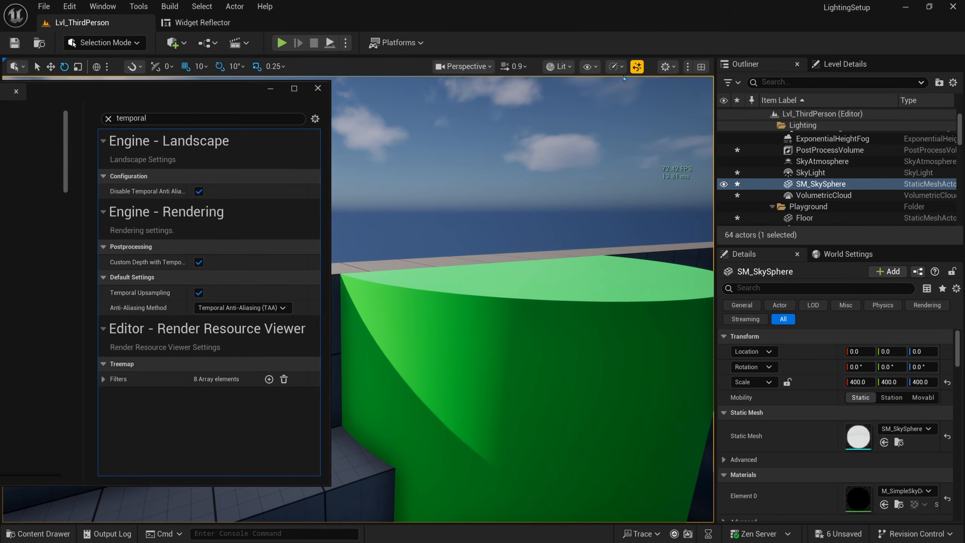
click(615, 66)
mouse_move(676, 173)
click(757, 271)
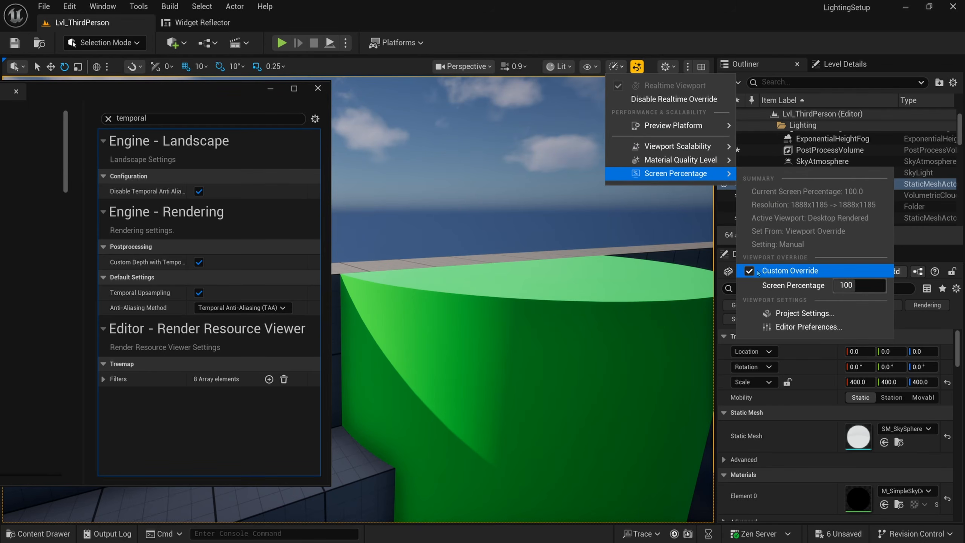
mouse_move(858, 285)
mouse_down()
mouse_move(849, 285)
mouse_move(864, 289)
mouse_up()
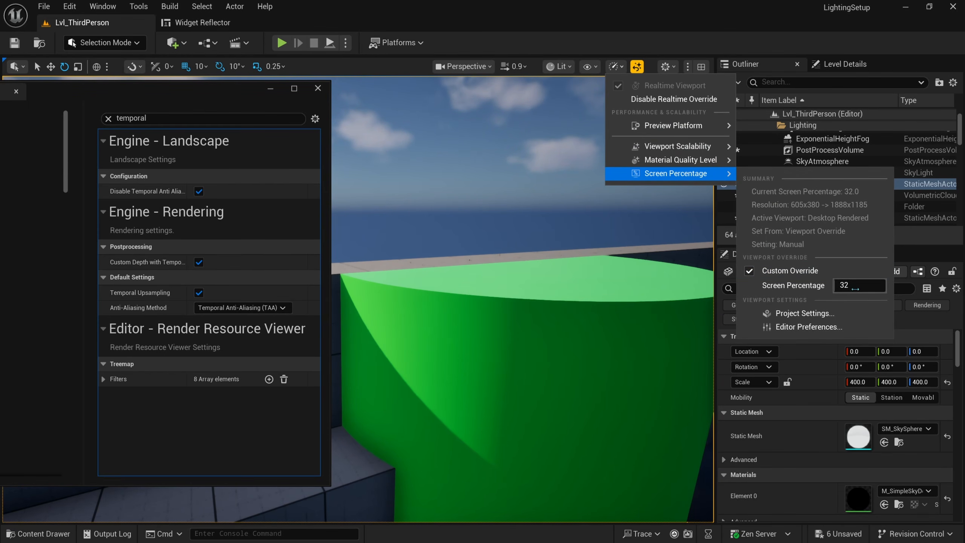
right_drag(637, 276, 704, 277)
right_drag(458, 245, 426, 248)
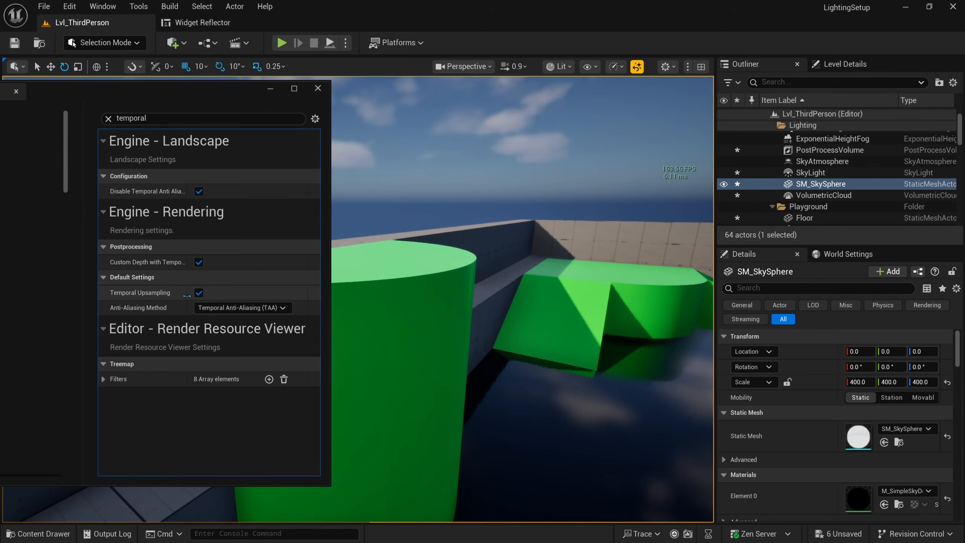
click(199, 292)
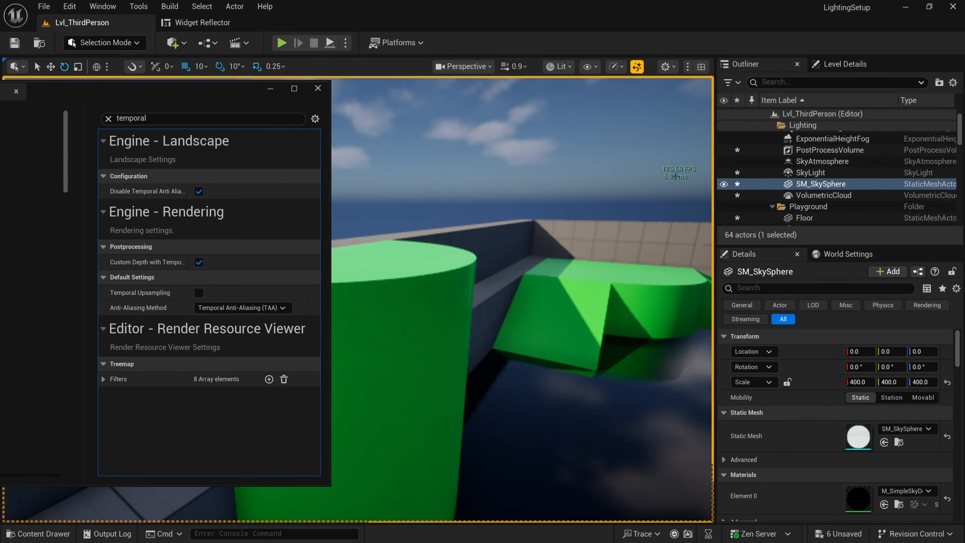
Step: Re-enable Temporal Upsampling and try viewport screen percentages of 100, 80 and 60
click(199, 292)
click(615, 66)
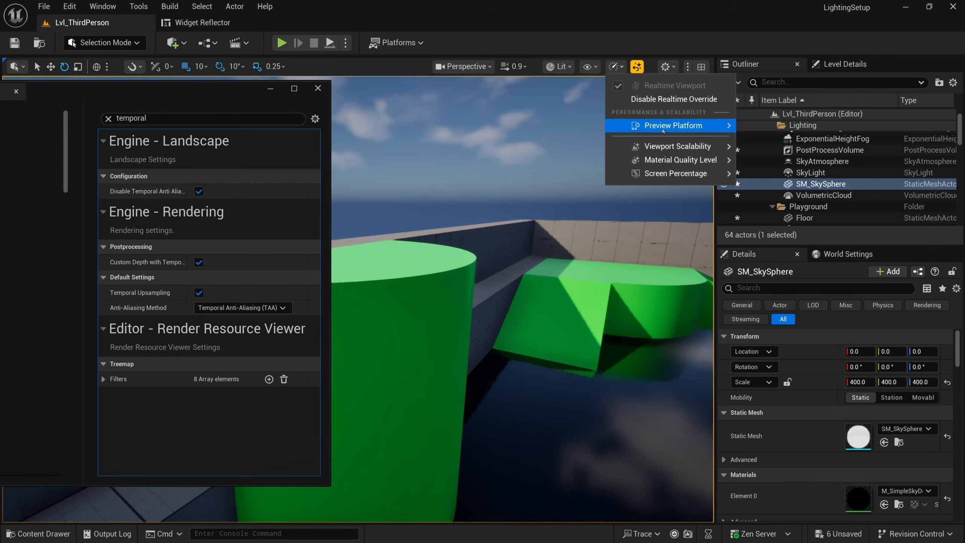
mouse_move(677, 174)
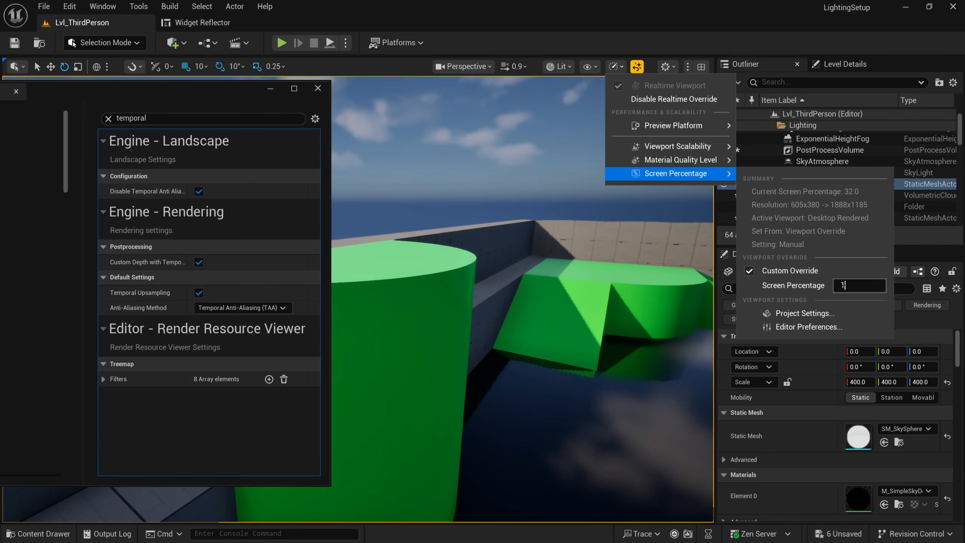
text(100)
key(Return)
text(80)
key(Return)
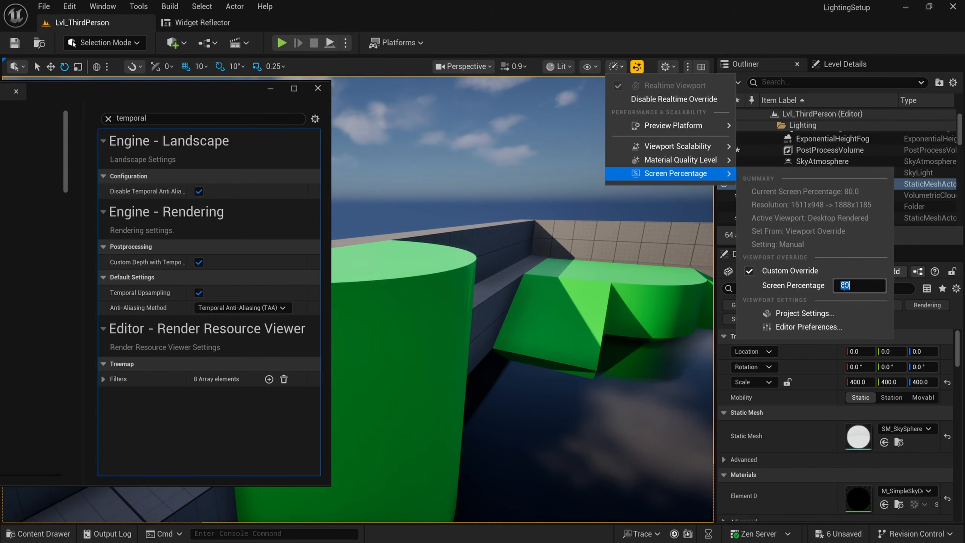
text(60)
key(Return)
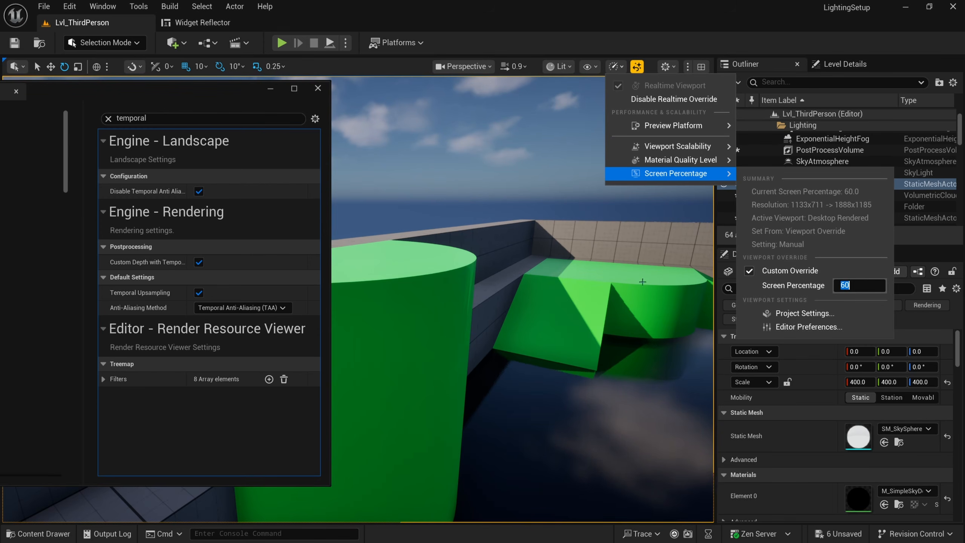
Step: Set the viewport screen percentage to 75 and inspect the level
right_drag(642, 281, 575, 244)
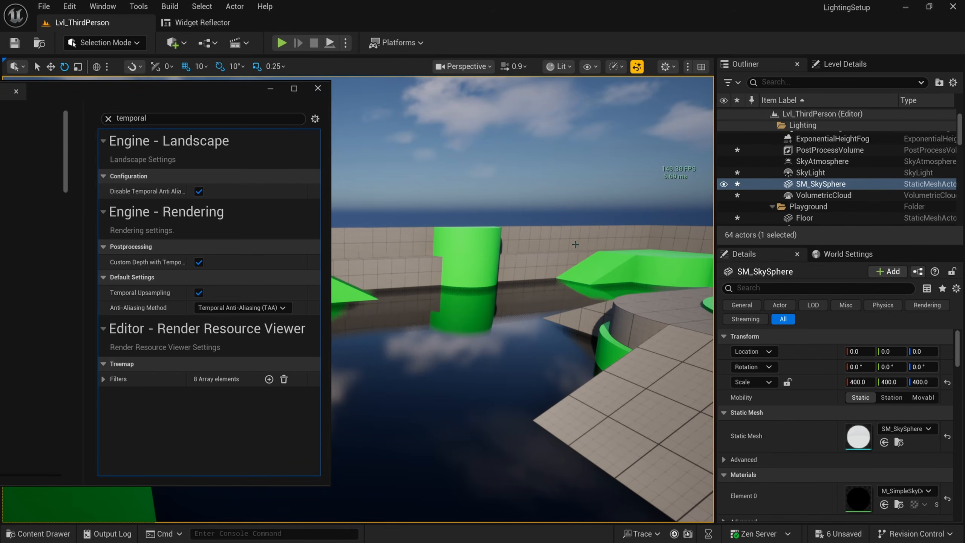
click(615, 66)
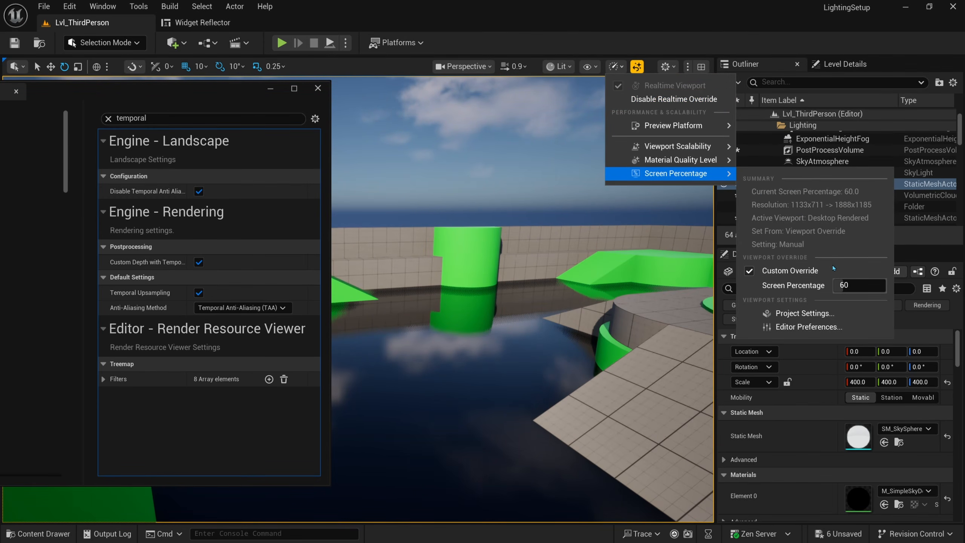
click(854, 283)
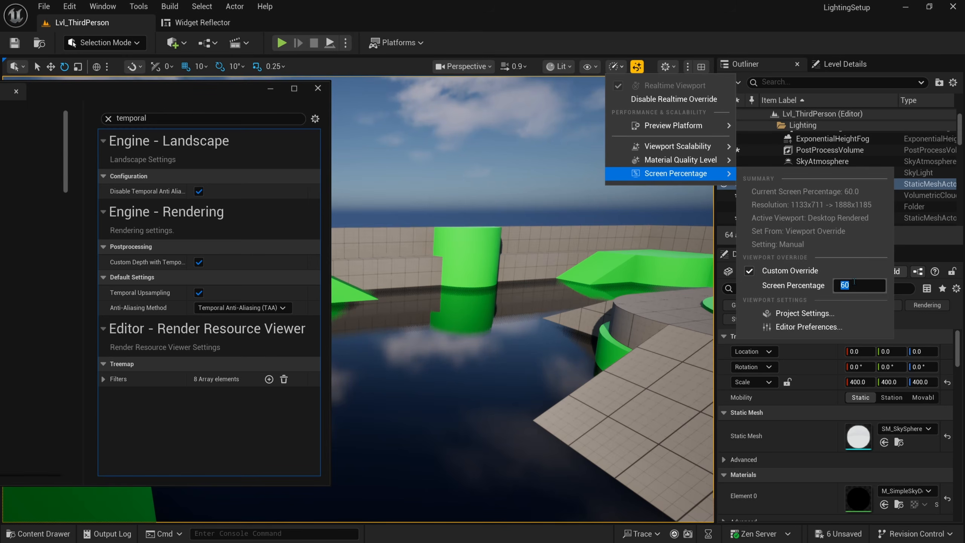
text(7)
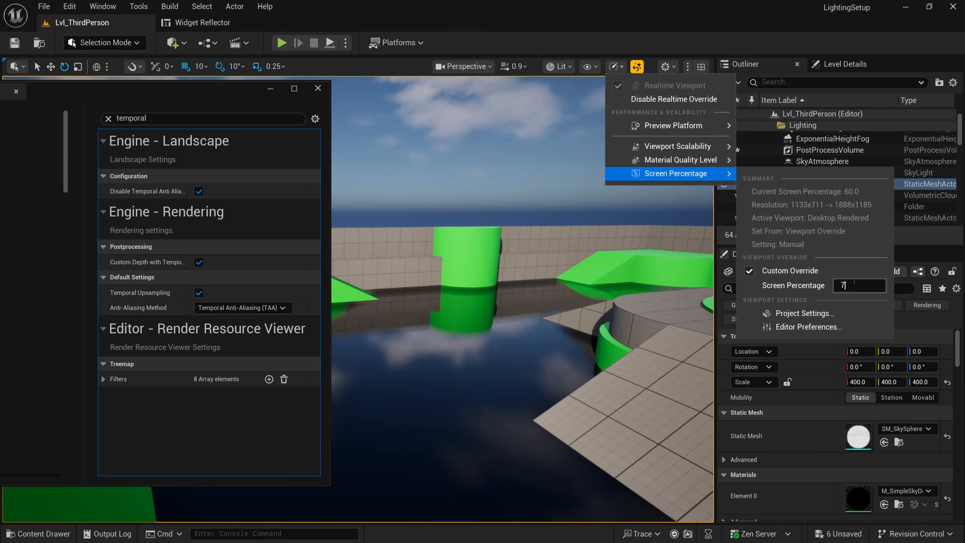
text(5)
key(Return)
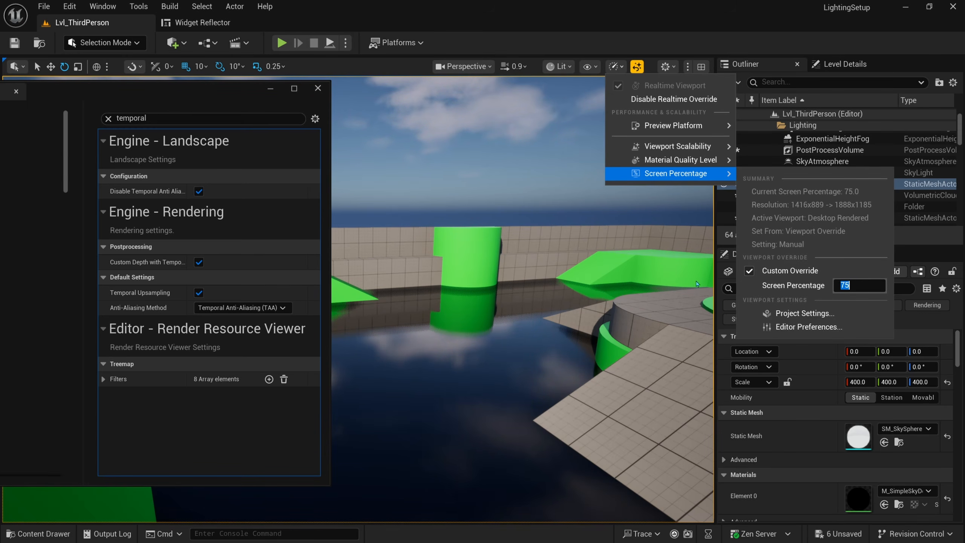
click(540, 212)
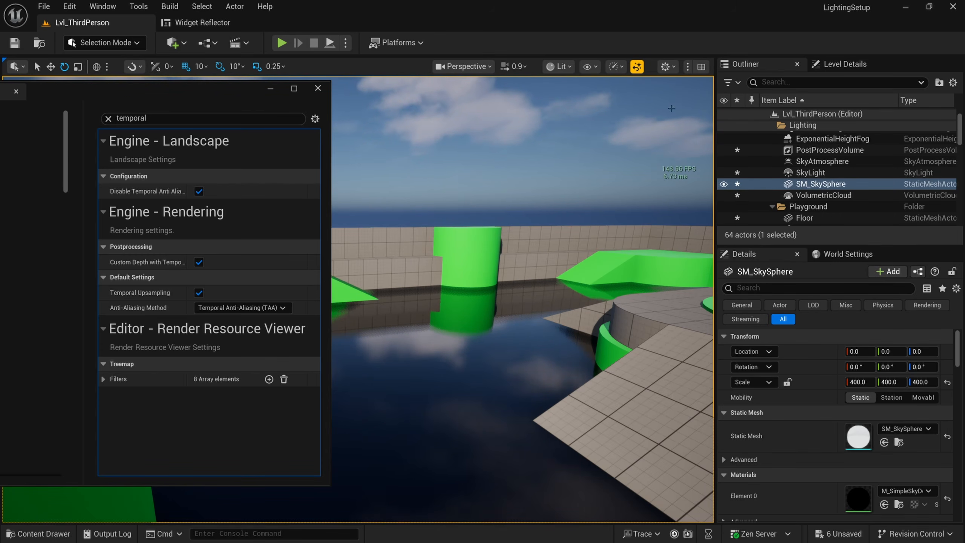
Step: Return the viewport screen percentage to 100
click(616, 67)
mouse_move(676, 173)
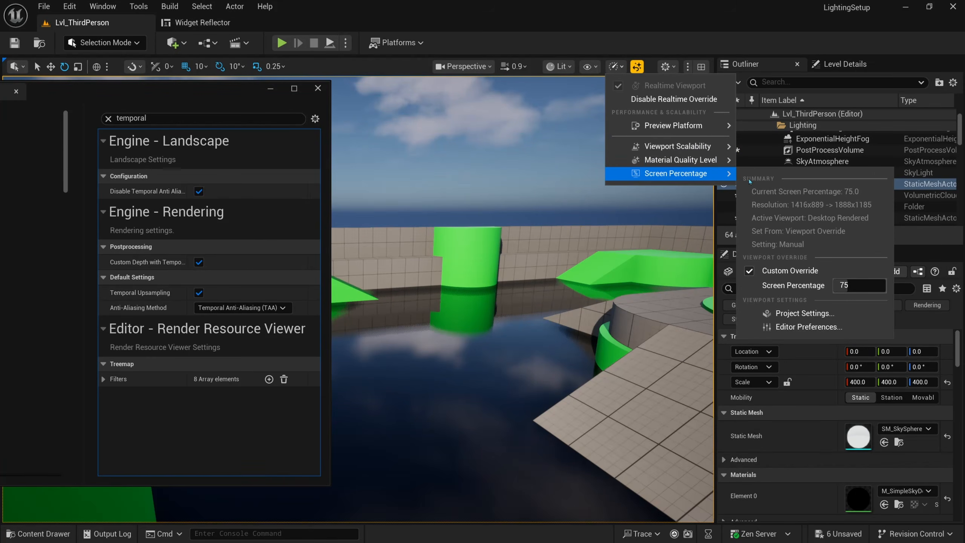
click(851, 285)
text(100)
key(Return)
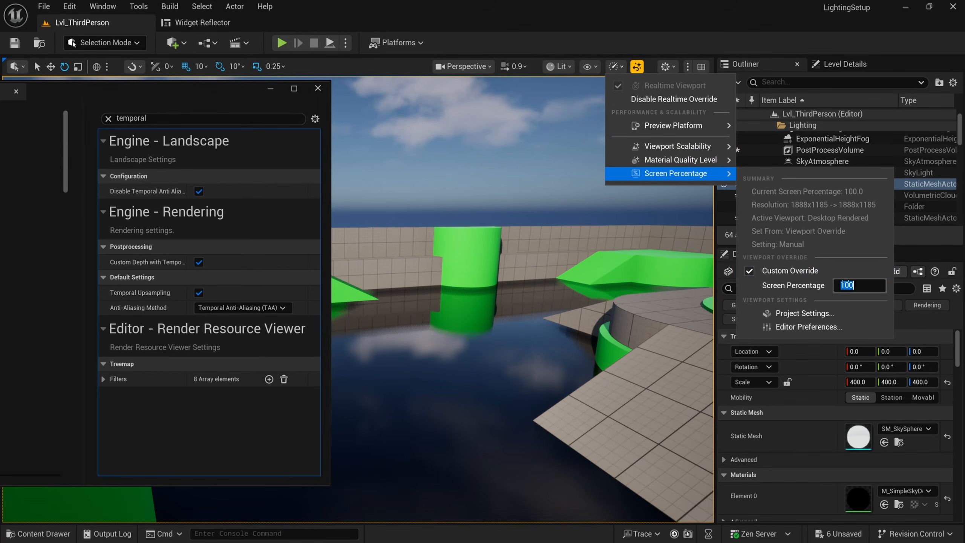
click(456, 173)
right_drag(461, 149, 479, 144)
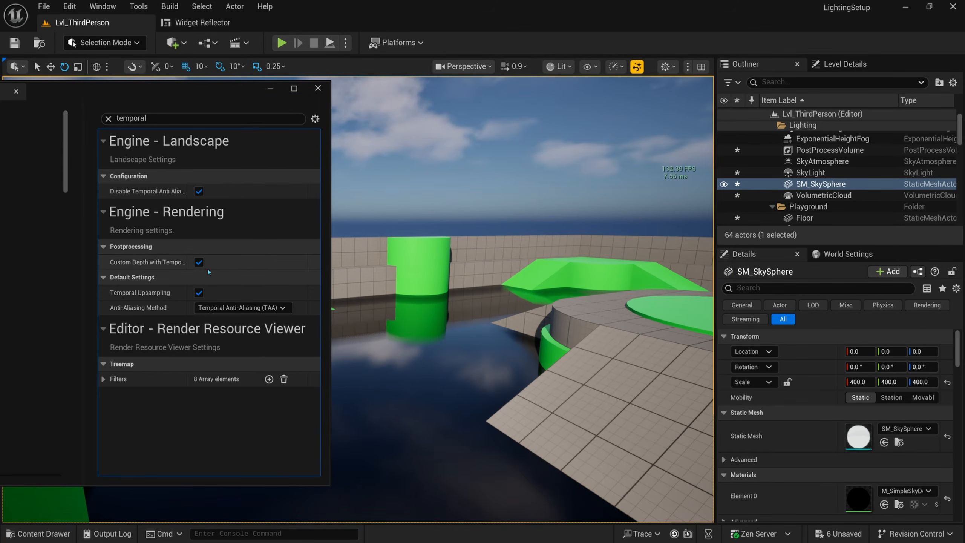
Step: Toggle Temporal Upsampling off and on twice, leaving it enabled, then reopen Screen Percentage
click(198, 293)
click(198, 294)
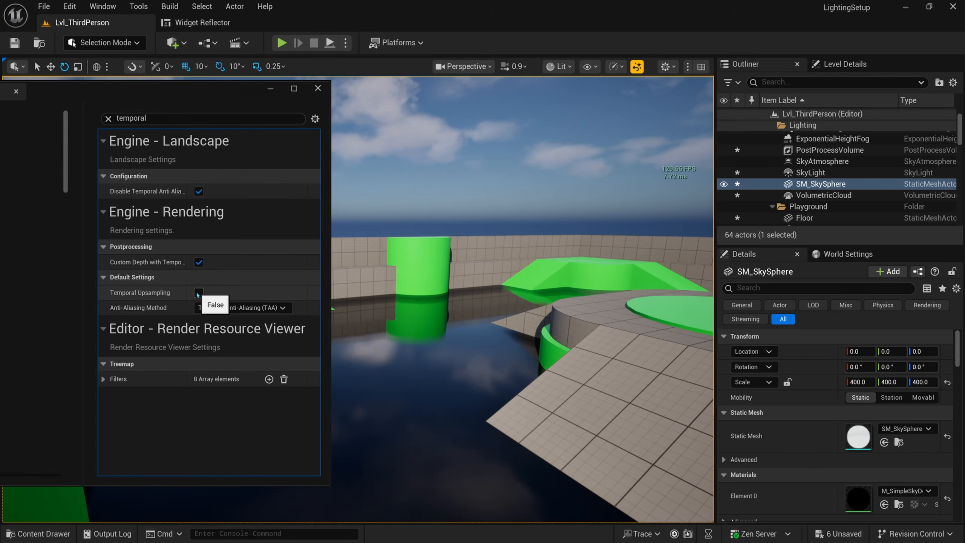
click(197, 294)
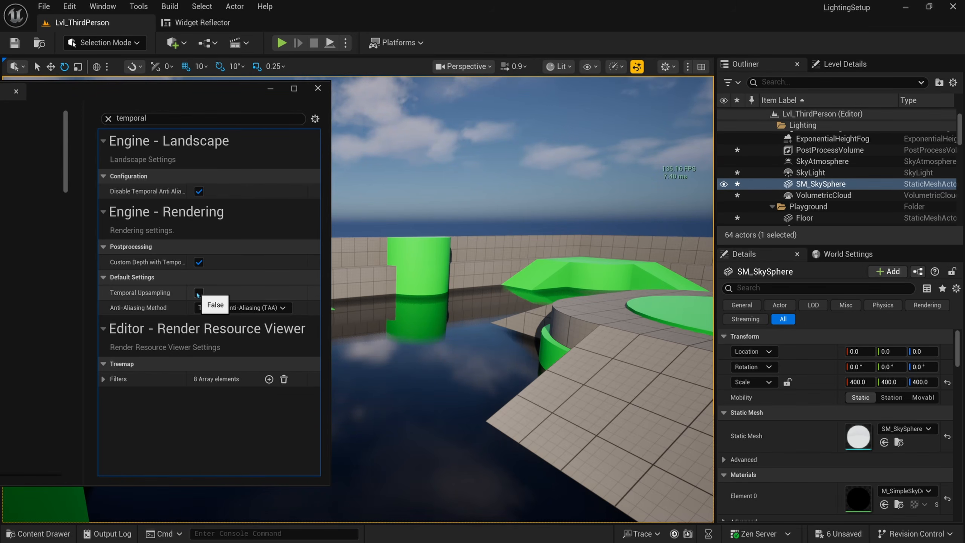
click(198, 294)
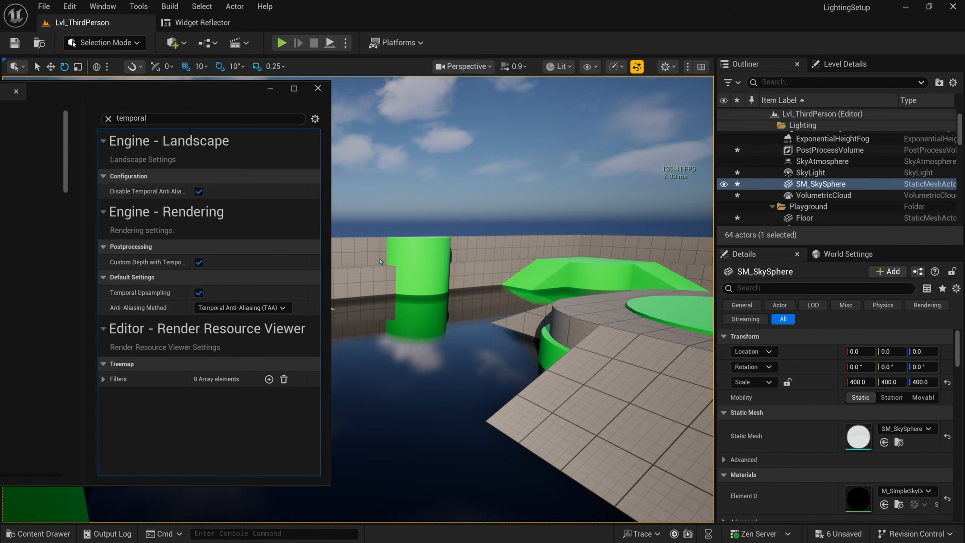
click(615, 66)
Step: Set the viewport screen percentage to 80 and aim the view at the ramp and platform
mouse_move(680, 173)
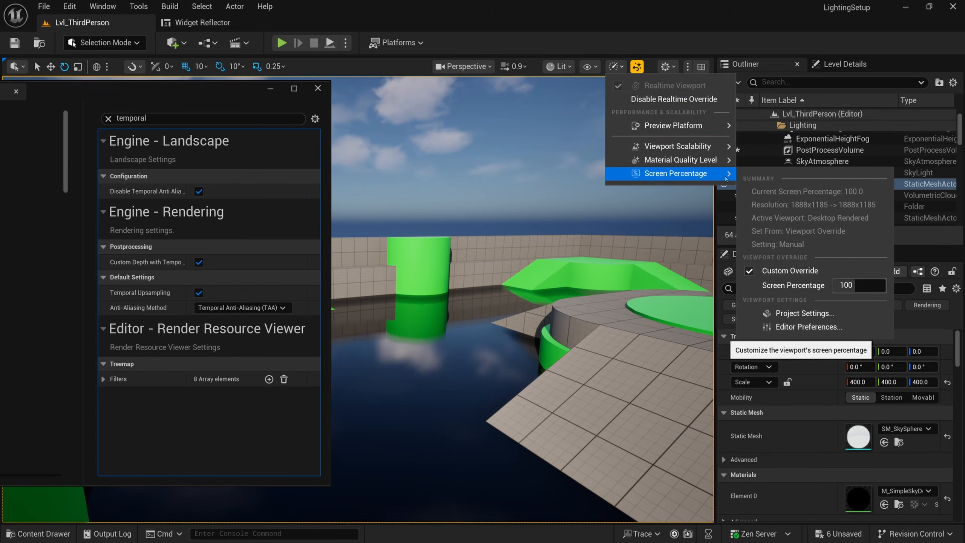
click(857, 285)
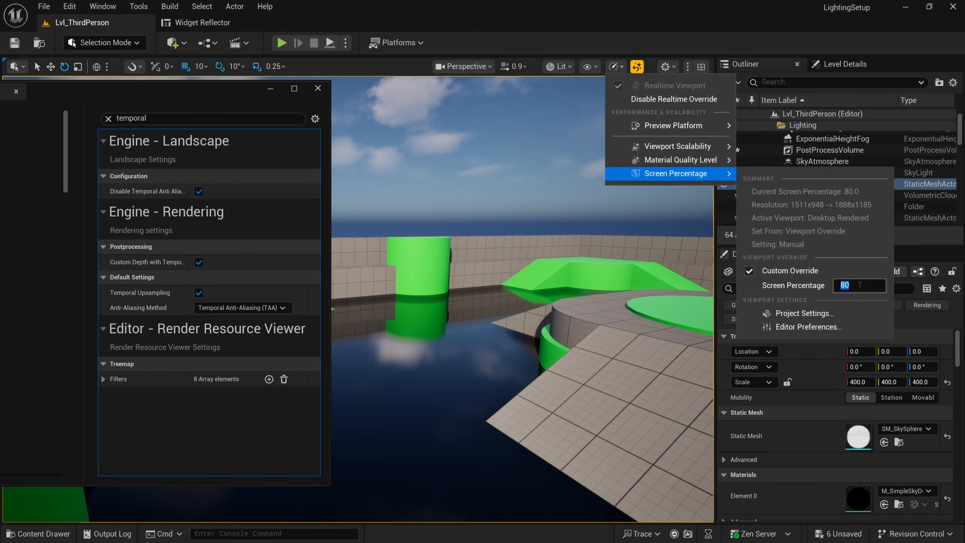
drag(510, 291, 517, 292)
right_drag(518, 292, 509, 295)
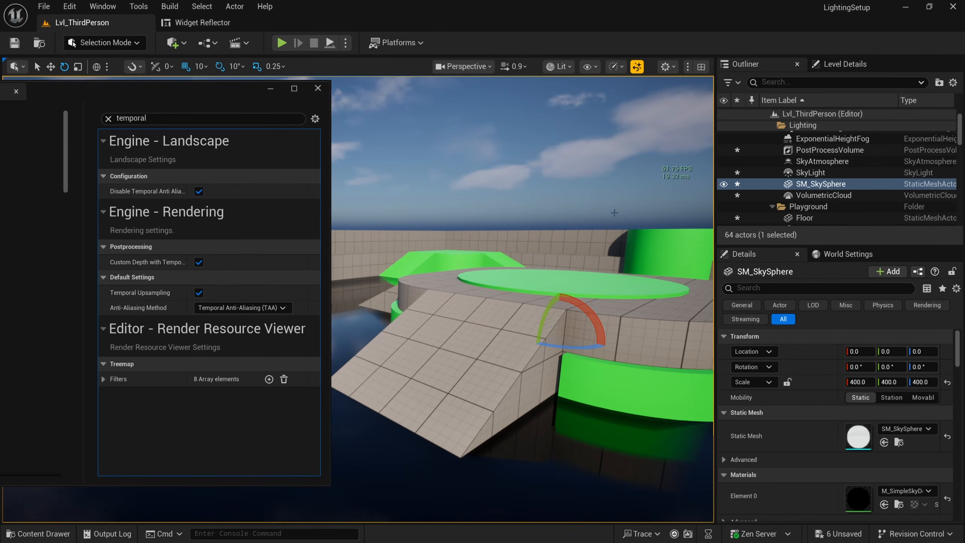
right_drag(520, 238, 524, 238)
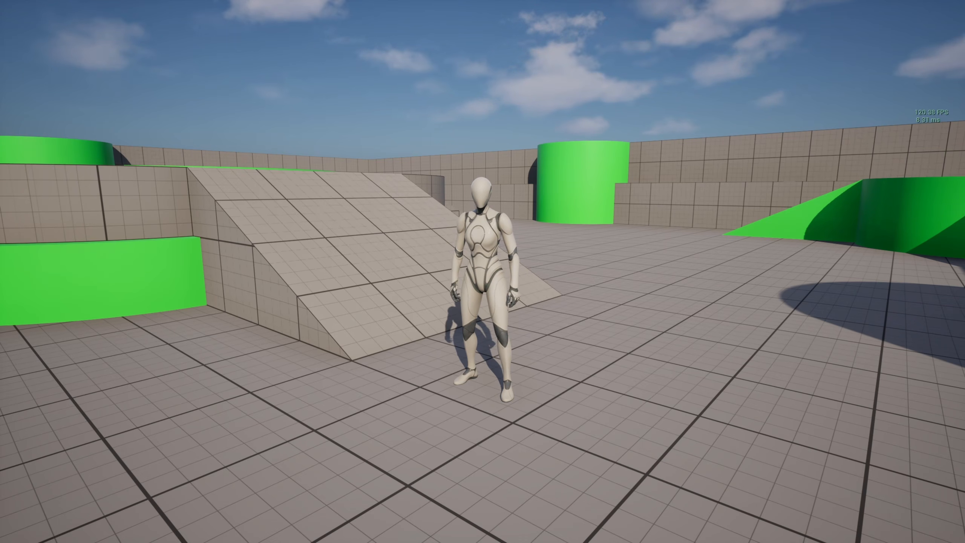
Step: Run the third-person character forward with W and jump beside the ramp
key(w)
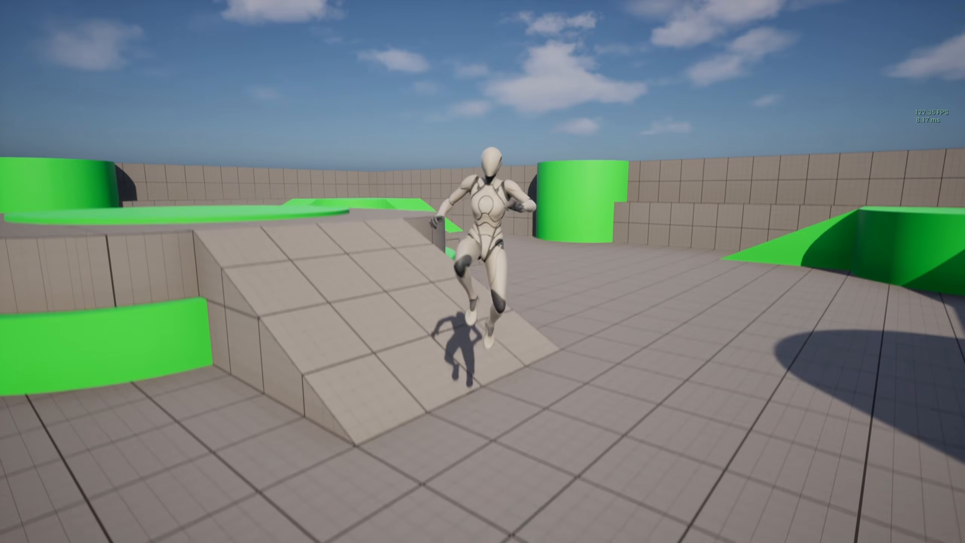